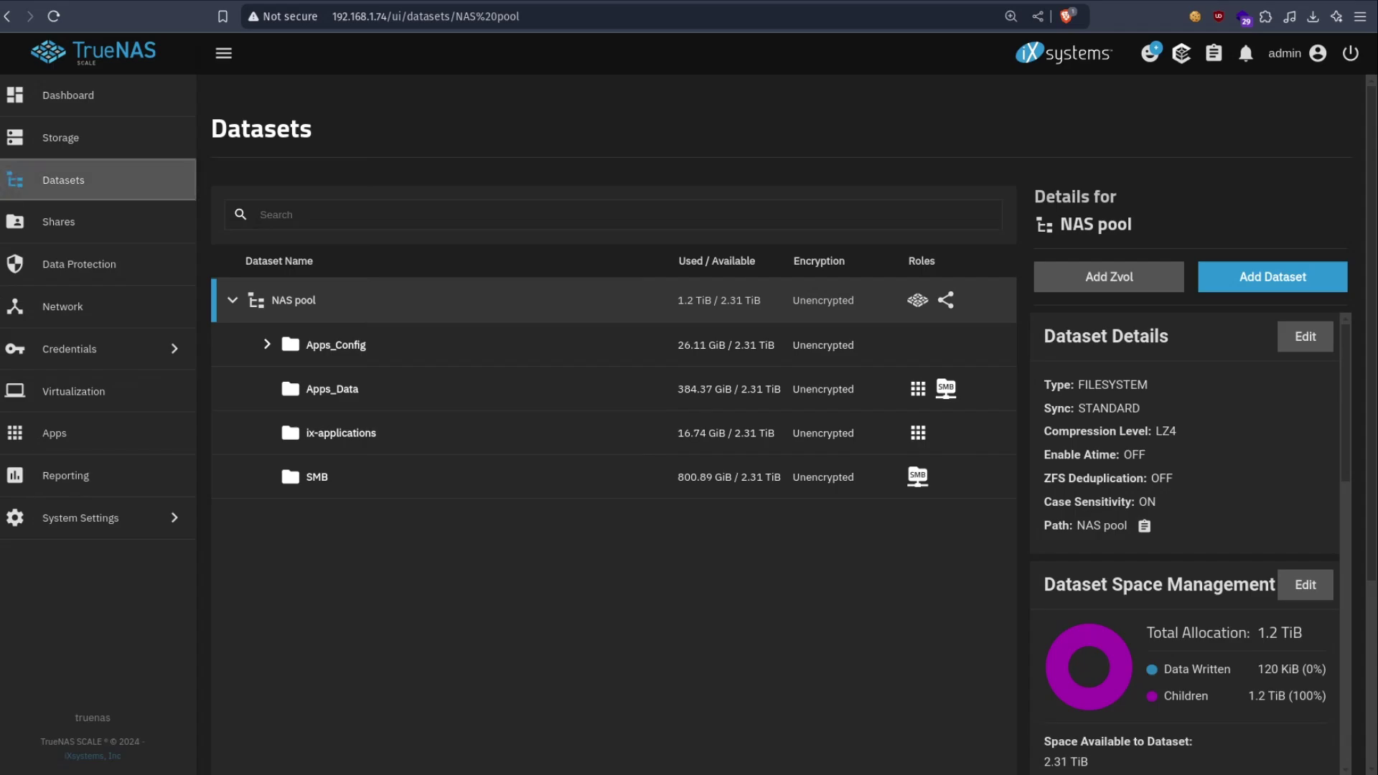
- Visit the Dashboard, then the Datasets page for the NAS pool
left_click(119, 96)
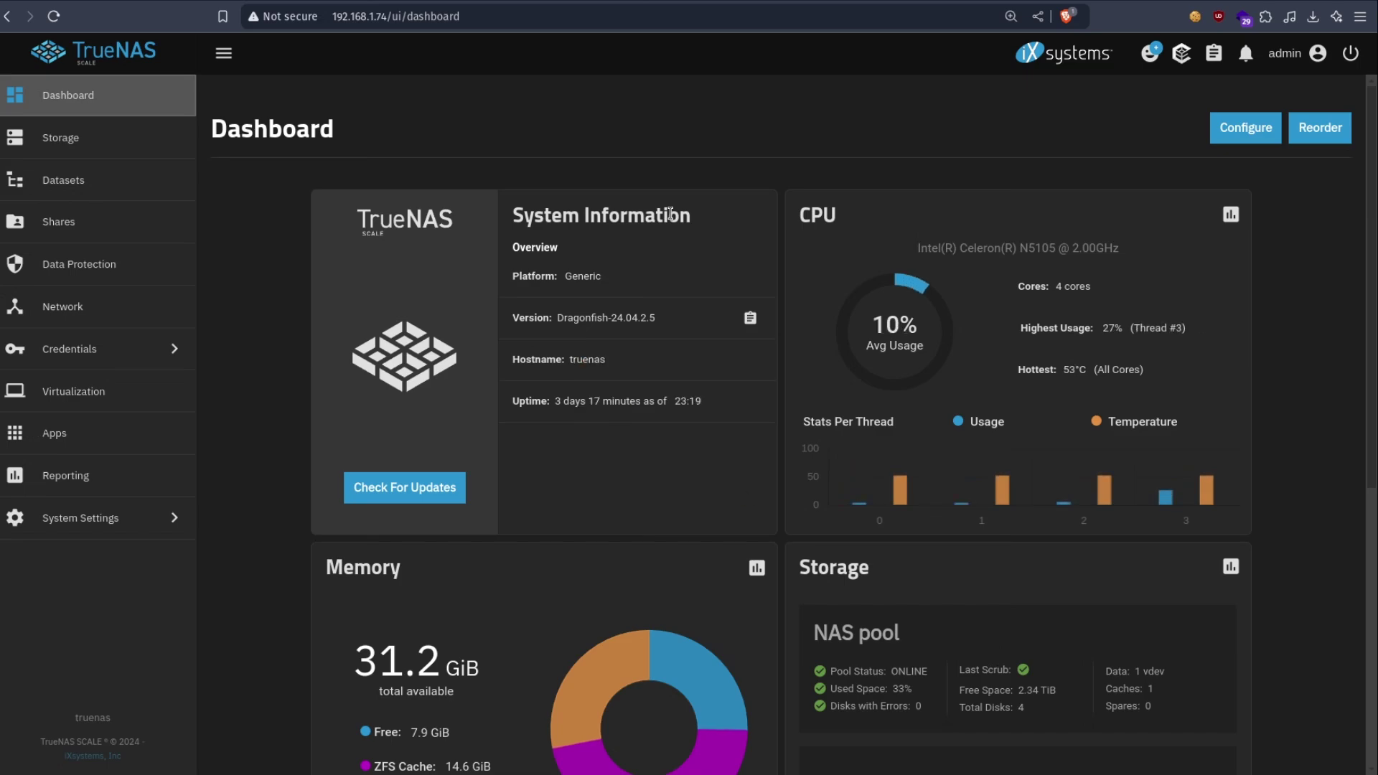
left_click(130, 188)
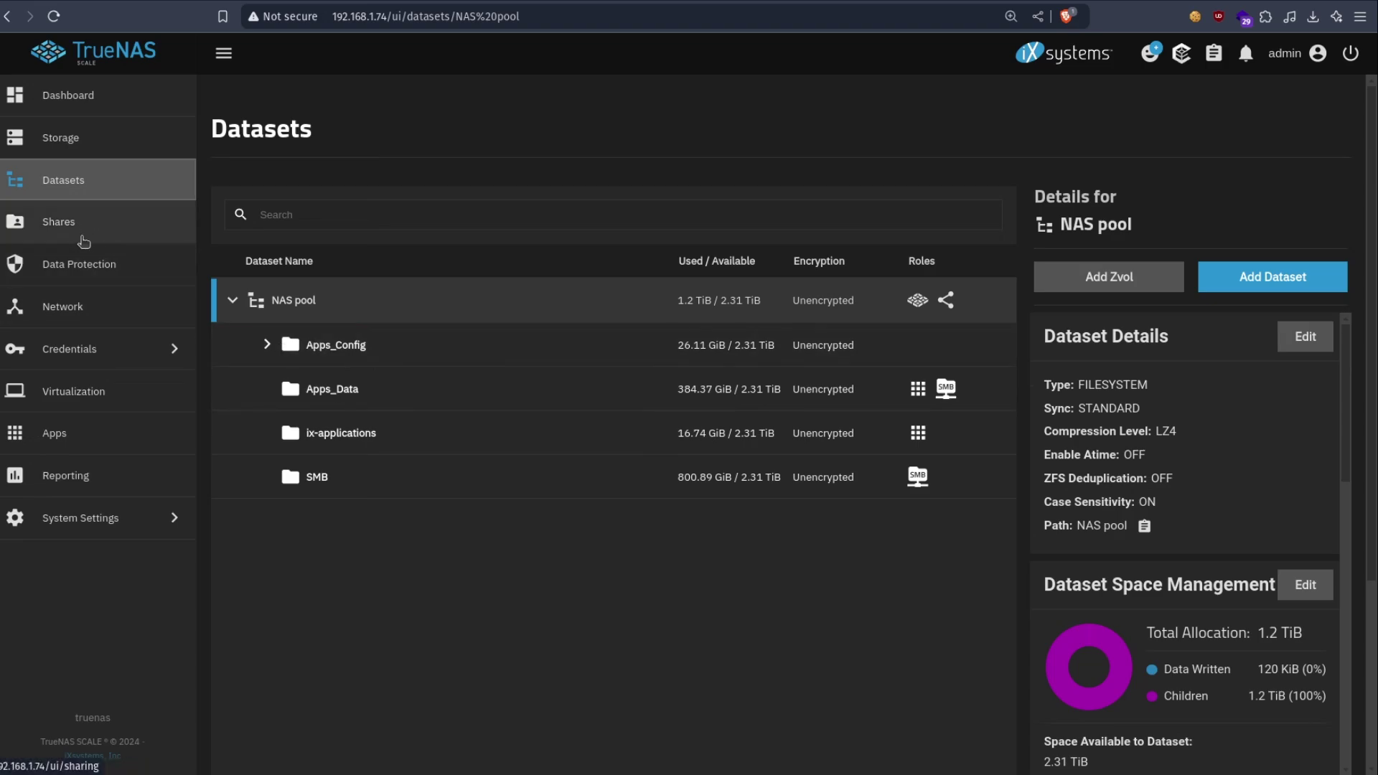
- Search the app catalogue for 'nextcloud' and open its Install form
left_click(63, 435)
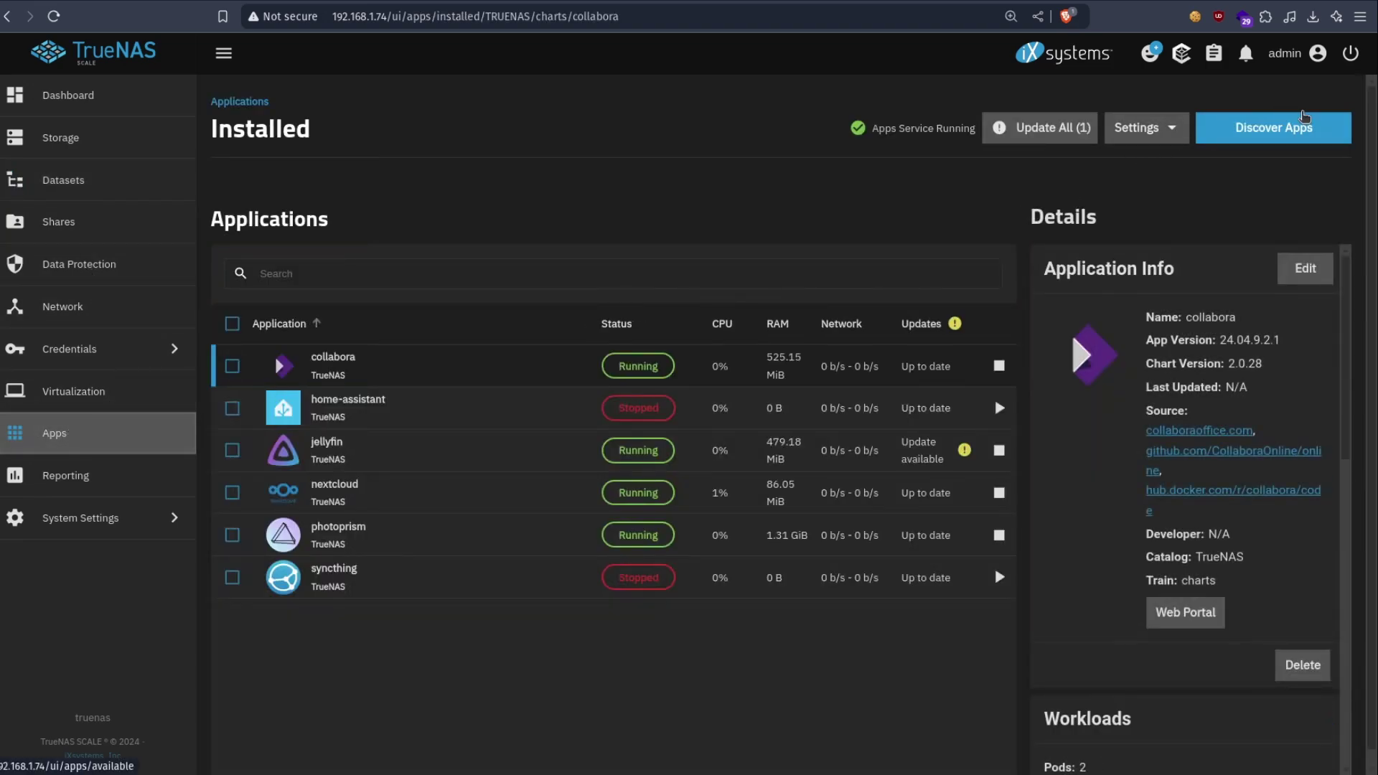
left_click(1304, 117)
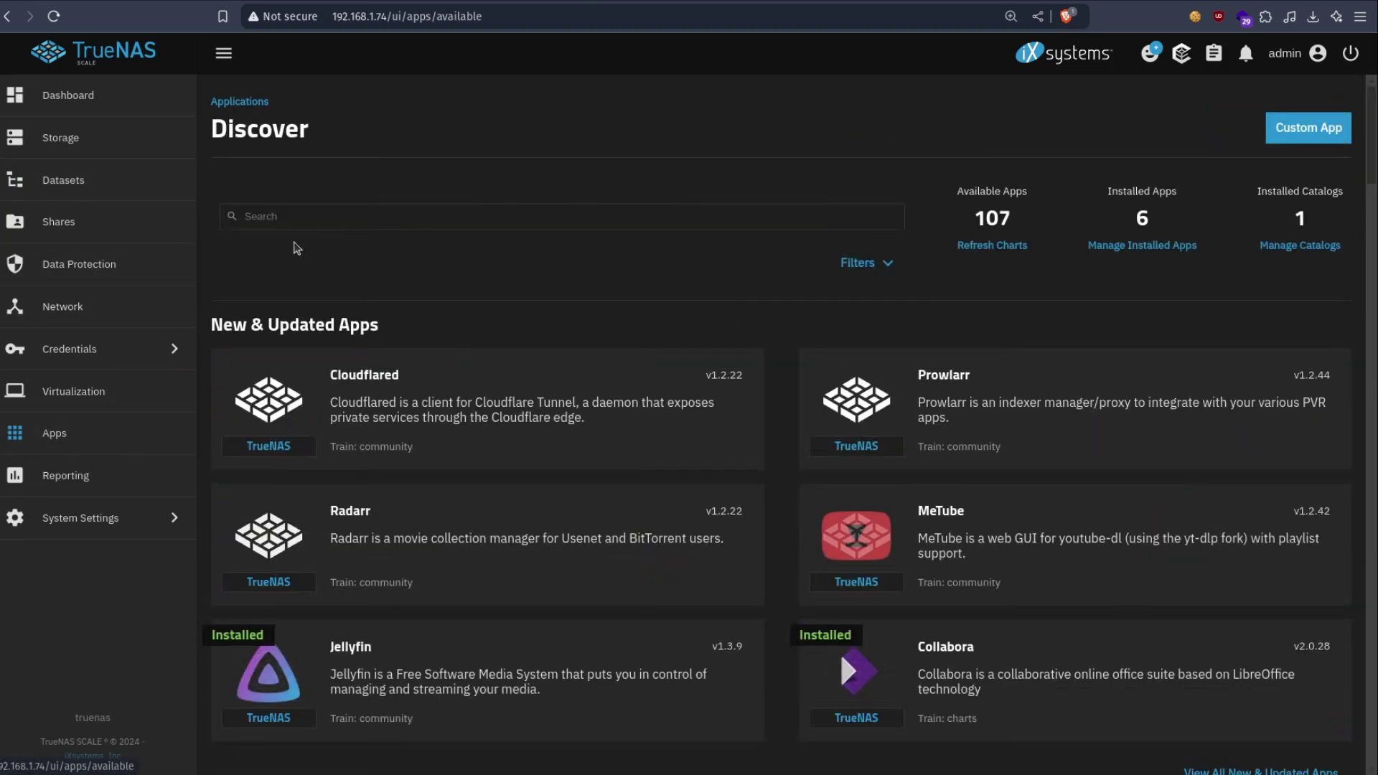
left_click(348, 219)
type("next")
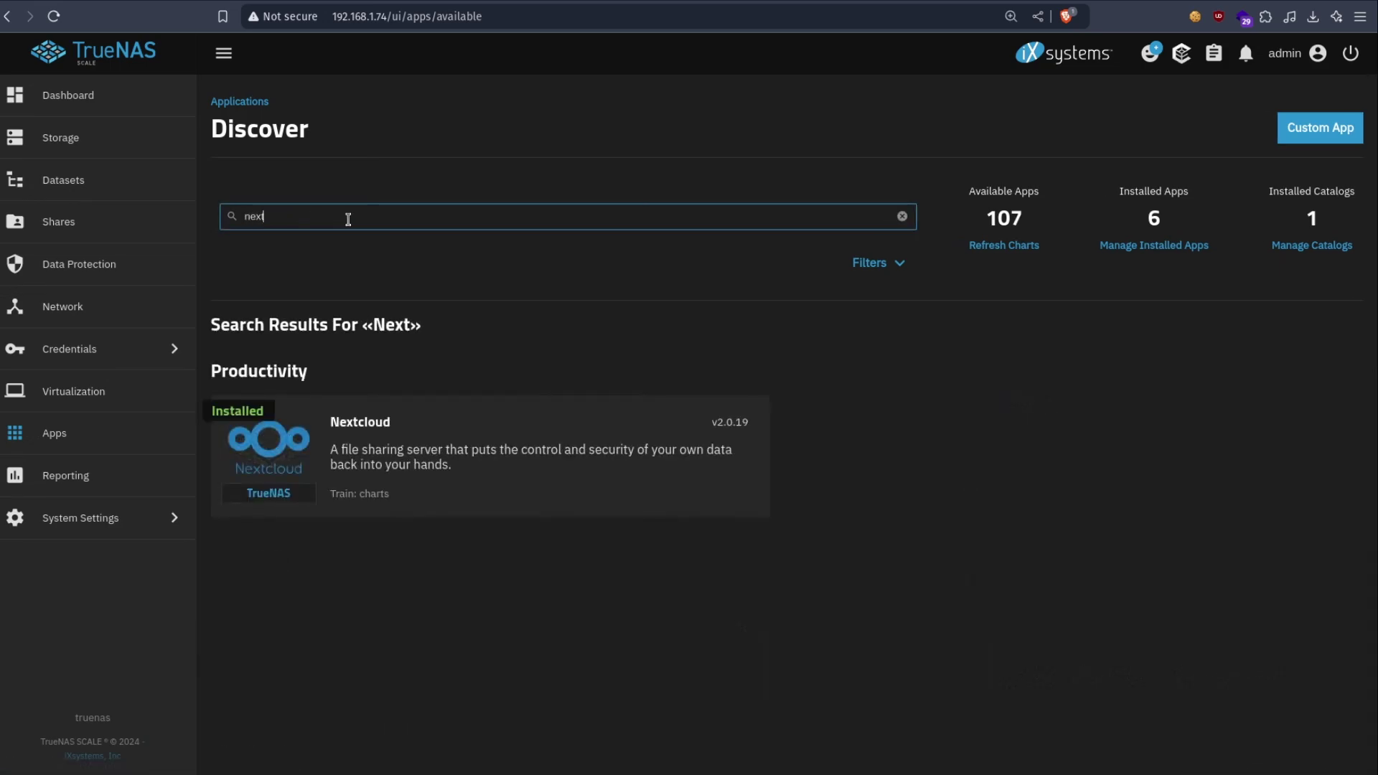
type("cloud")
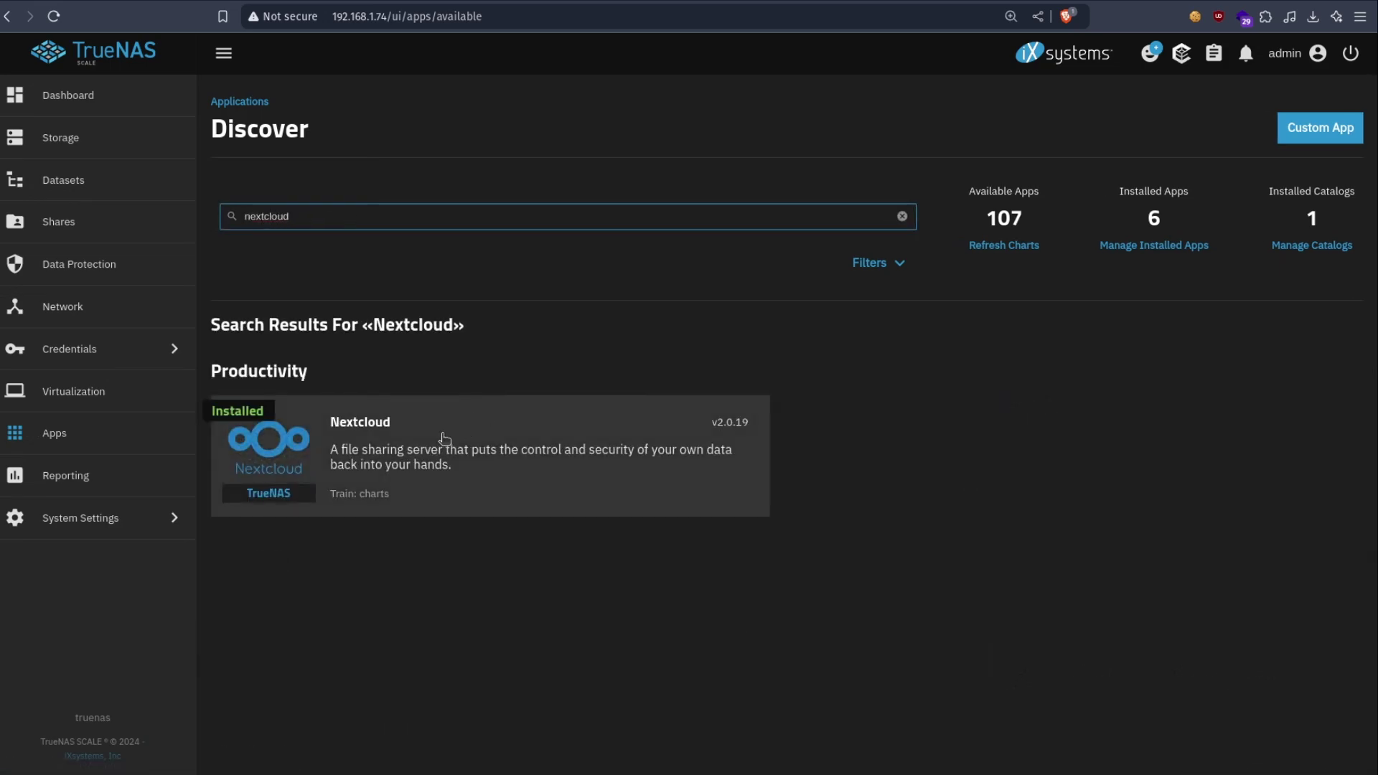
left_click(429, 443)
left_click(309, 351)
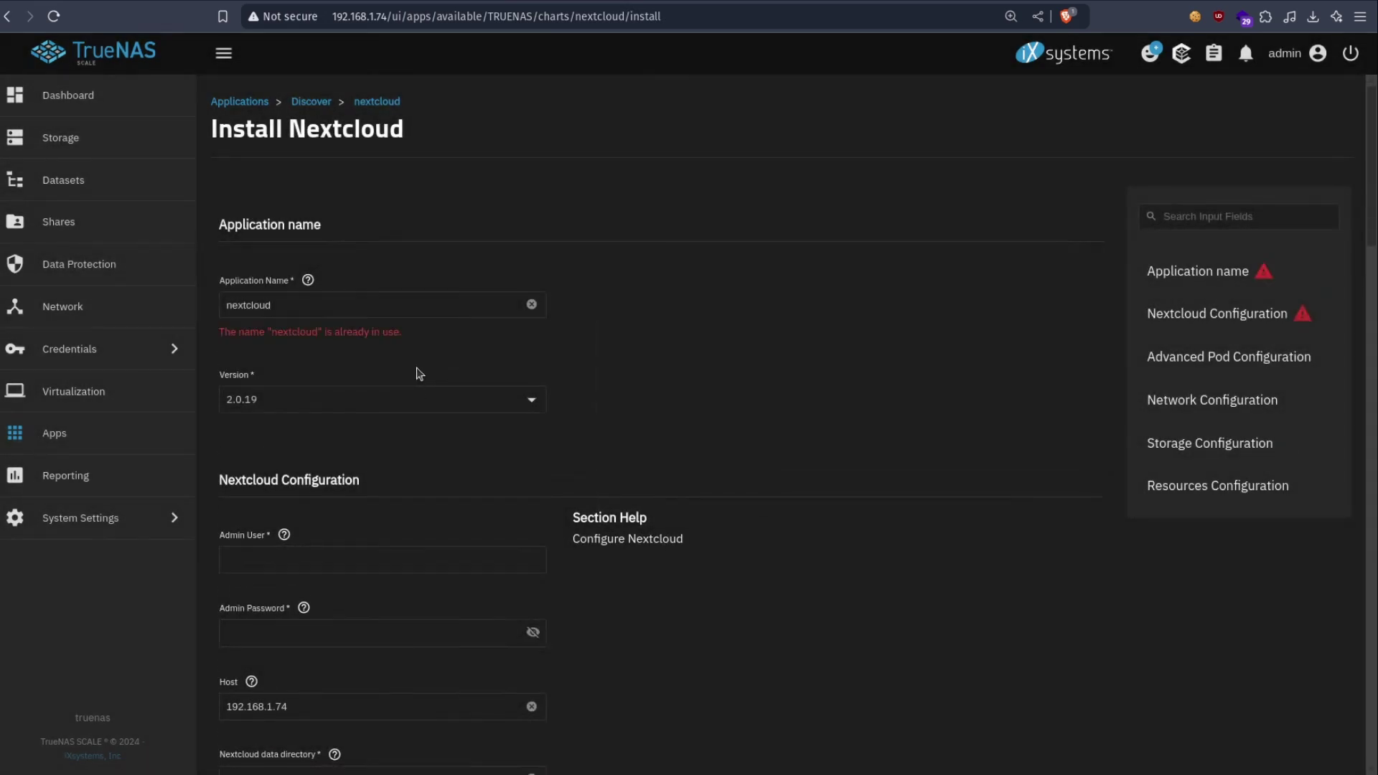
- Review the AppData and User Data storage options, keeping ixVolume, then return to Datasets
scroll(580, 366, "down", 15)
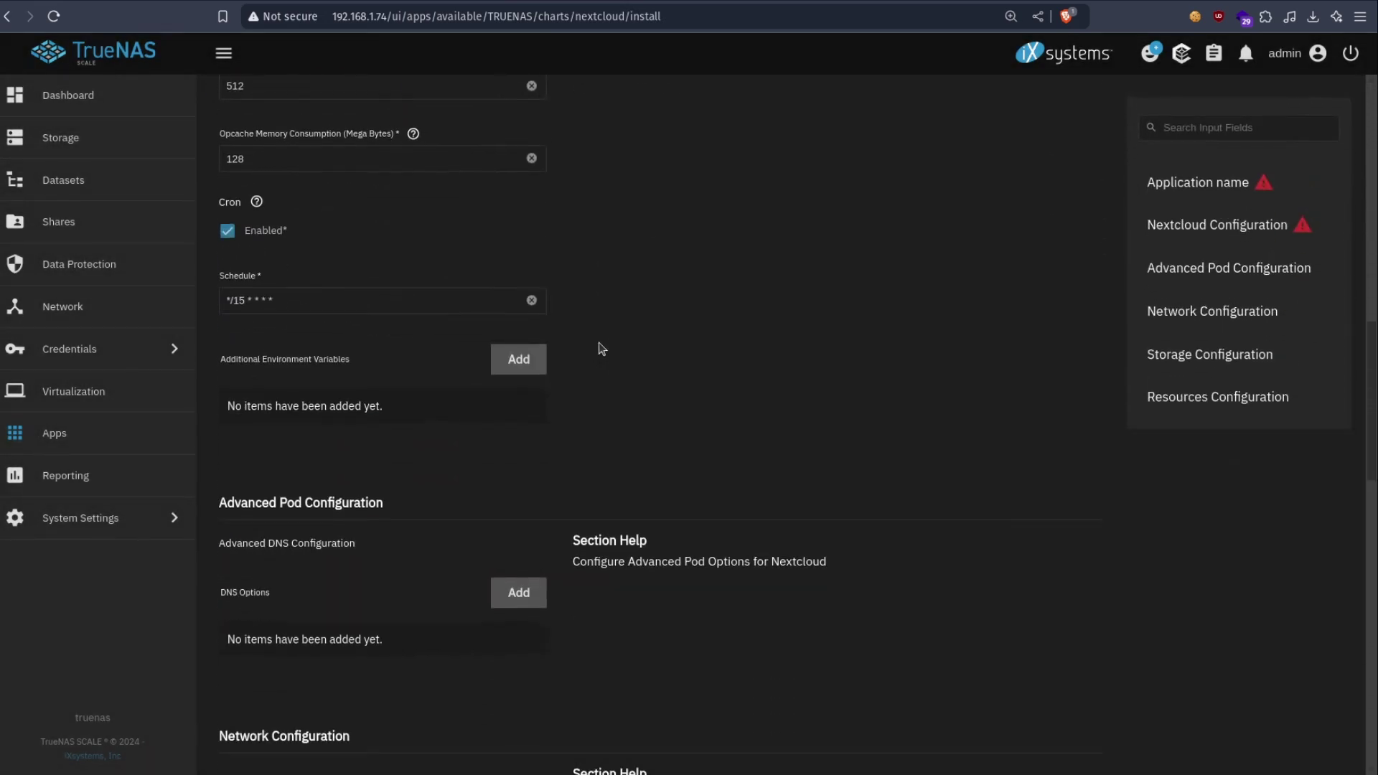
left_click(1148, 356)
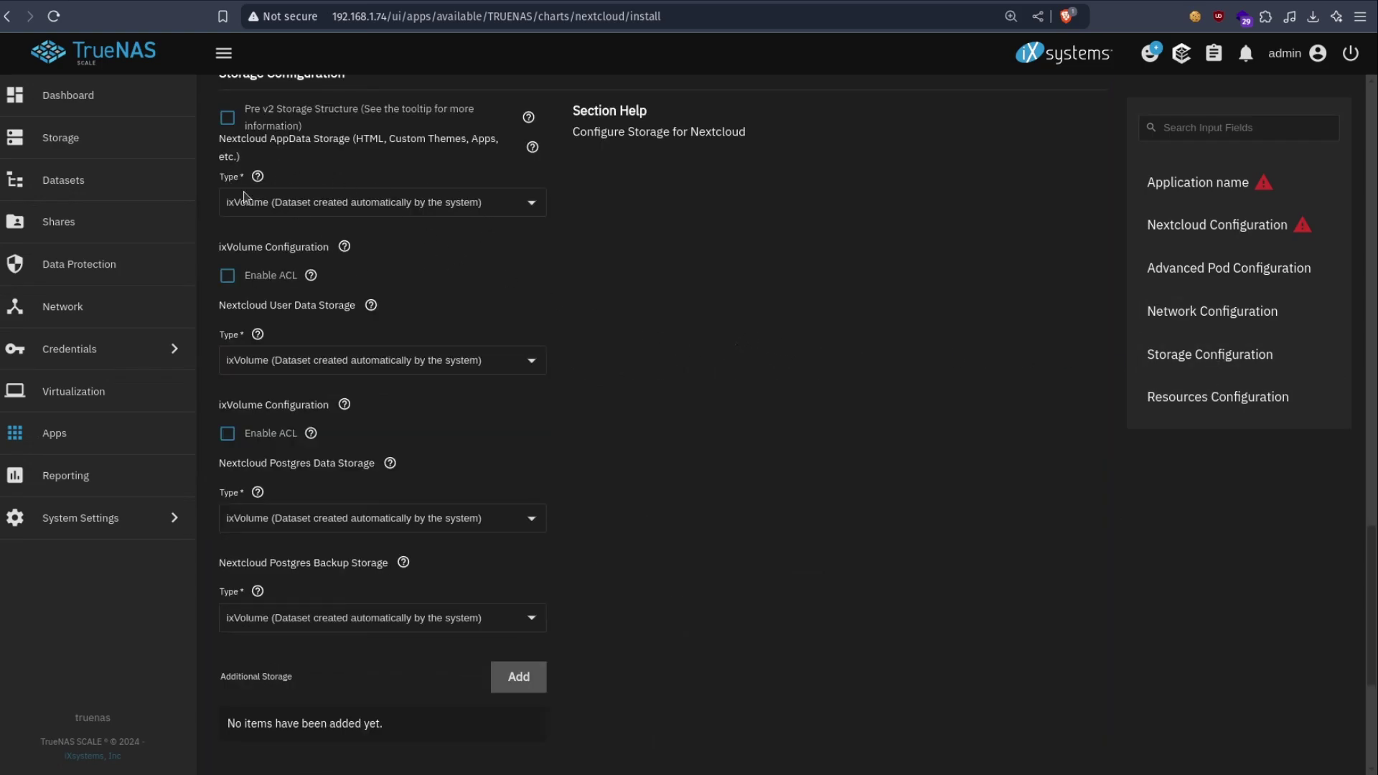
scroll(678, 384, "up", 1)
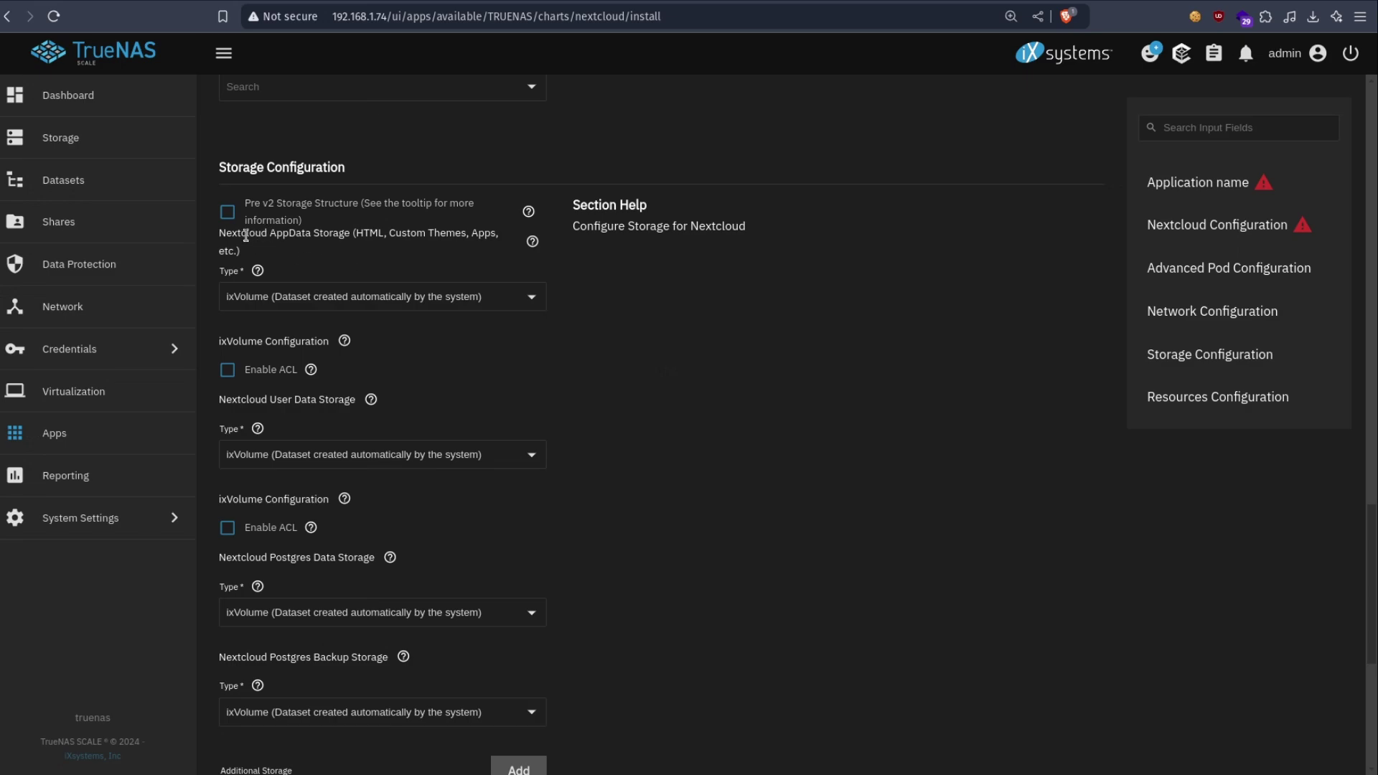
left_click_drag(271, 232, 310, 237)
left_click(344, 299)
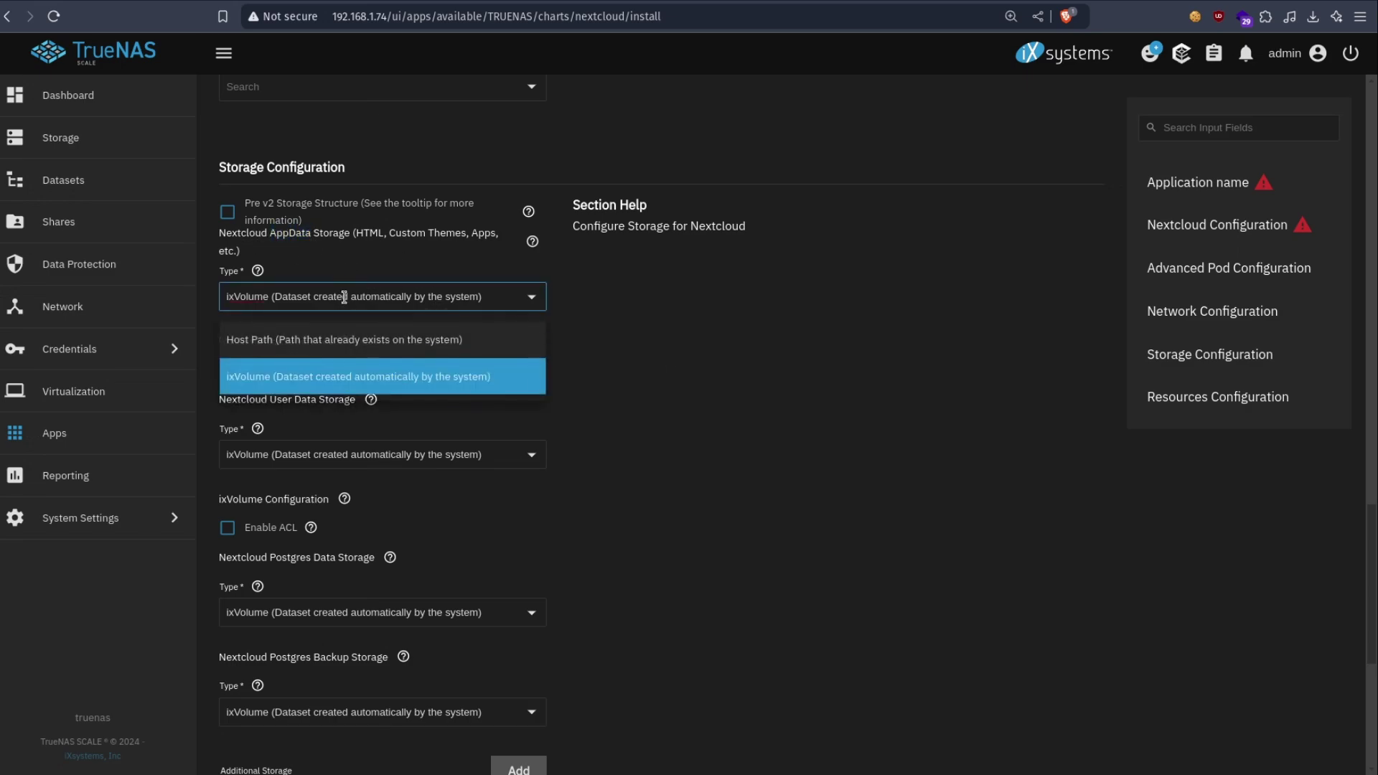
left_click(287, 388)
double_click(280, 394)
scroll(348, 441, "down", 1)
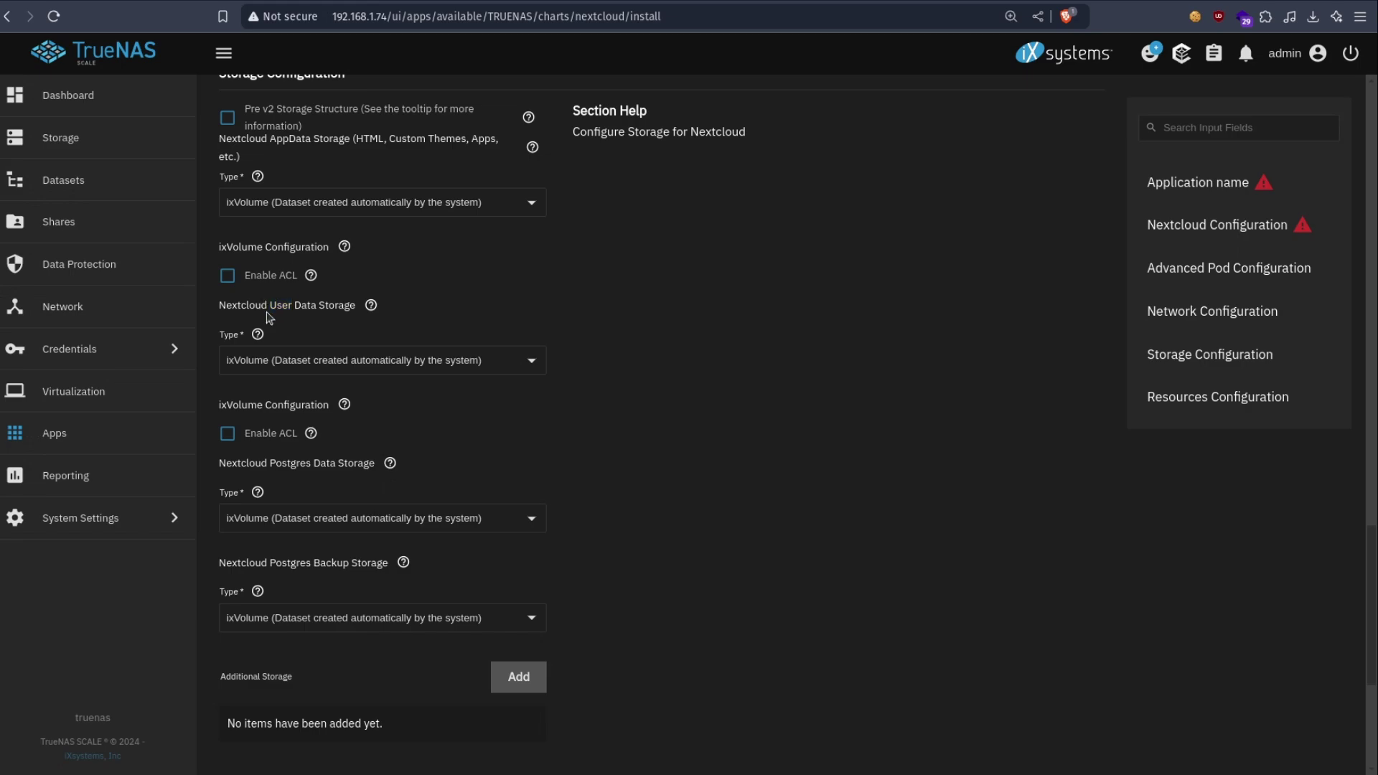
left_click(309, 305)
left_click_drag(309, 305, 279, 304)
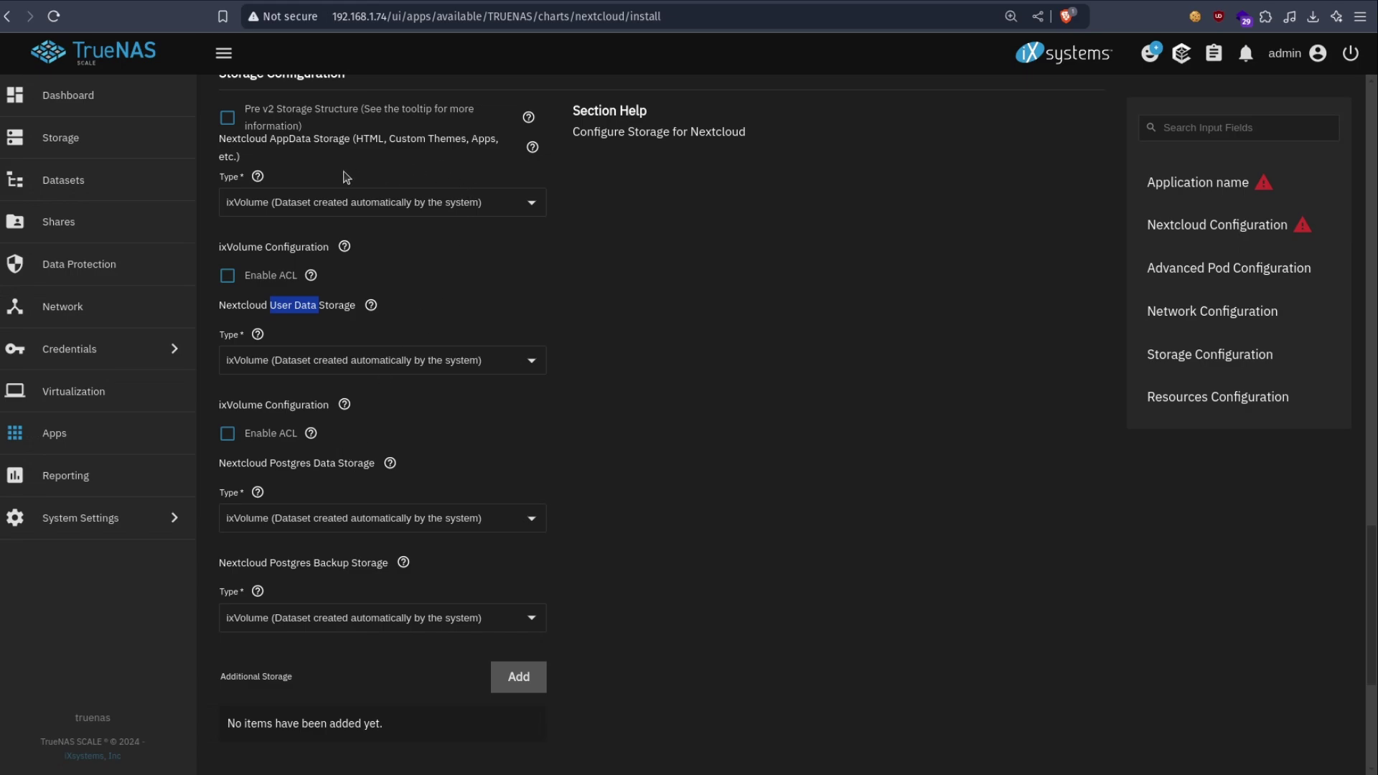
left_click(291, 139)
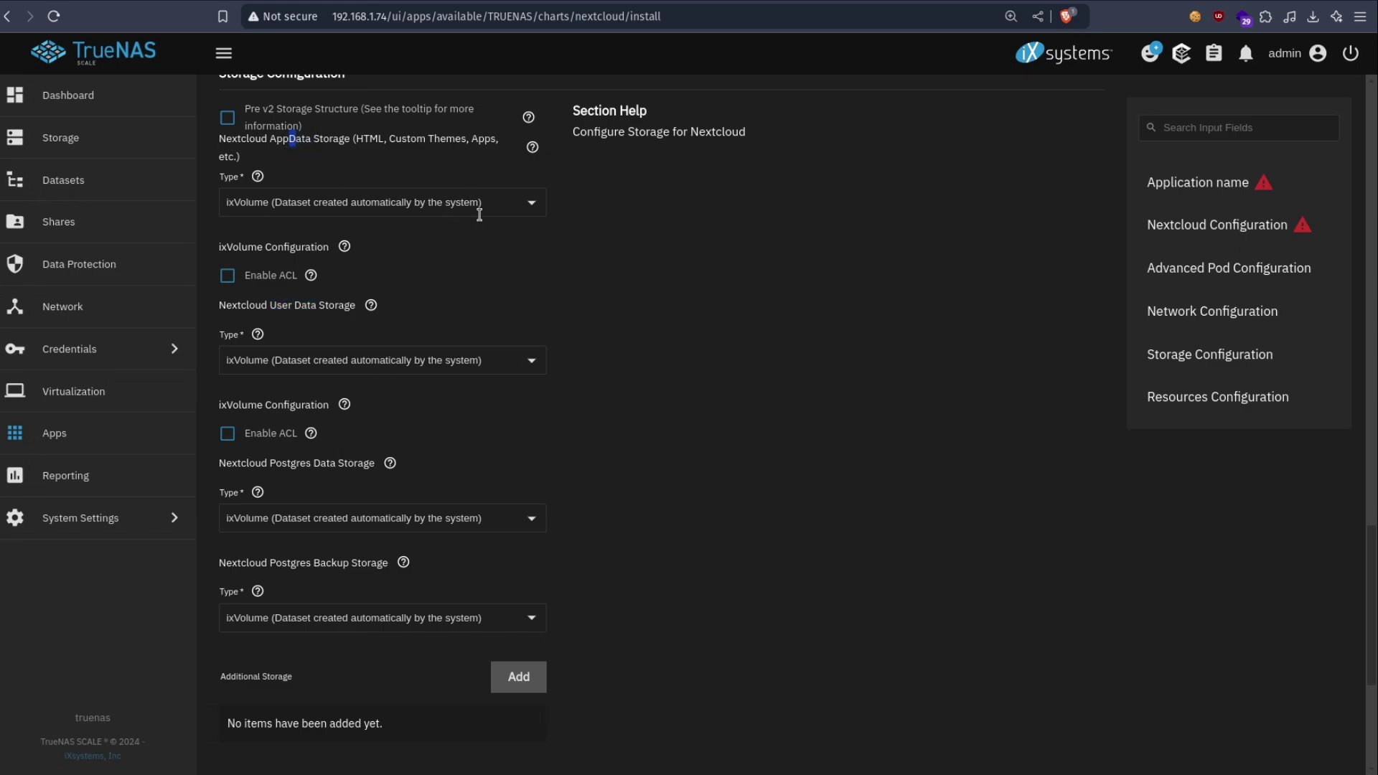
scroll(370, 323, "up", 3)
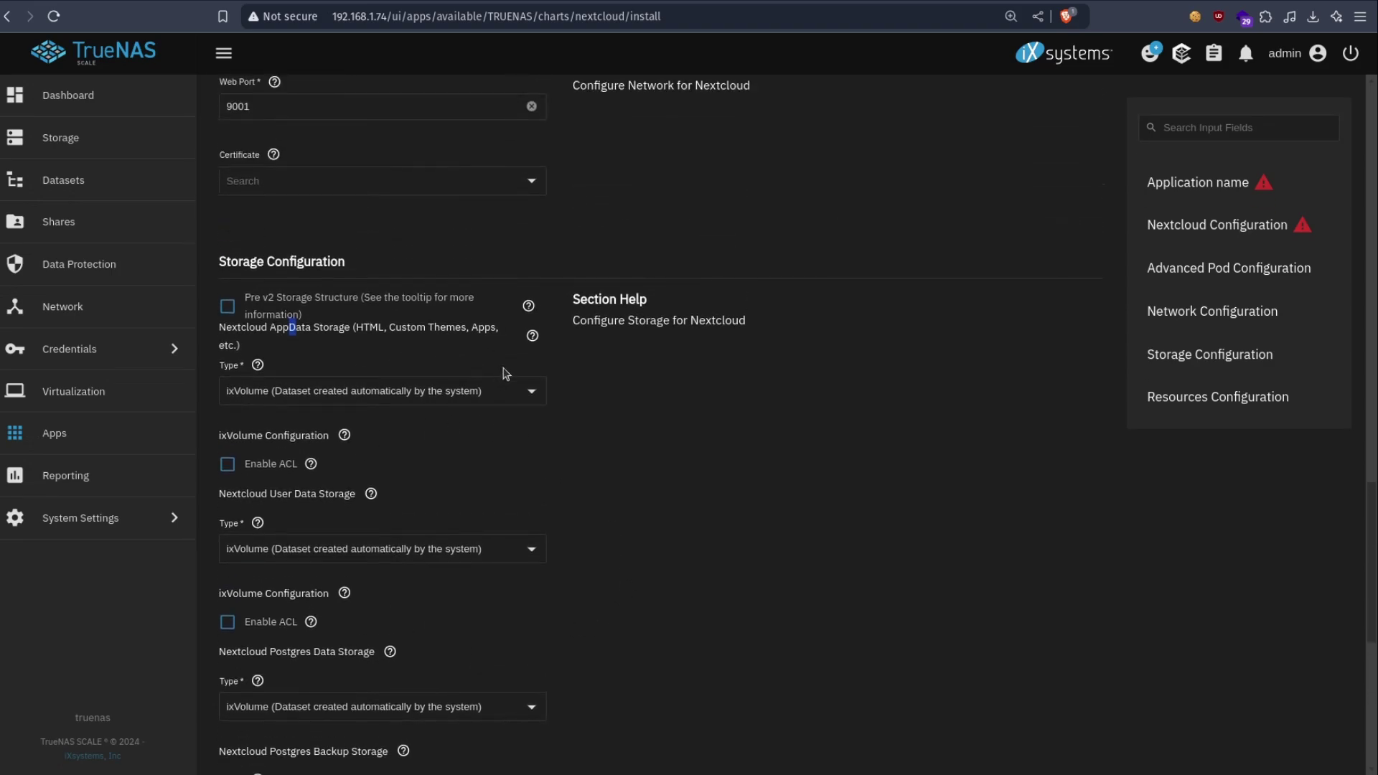
left_click(109, 188)
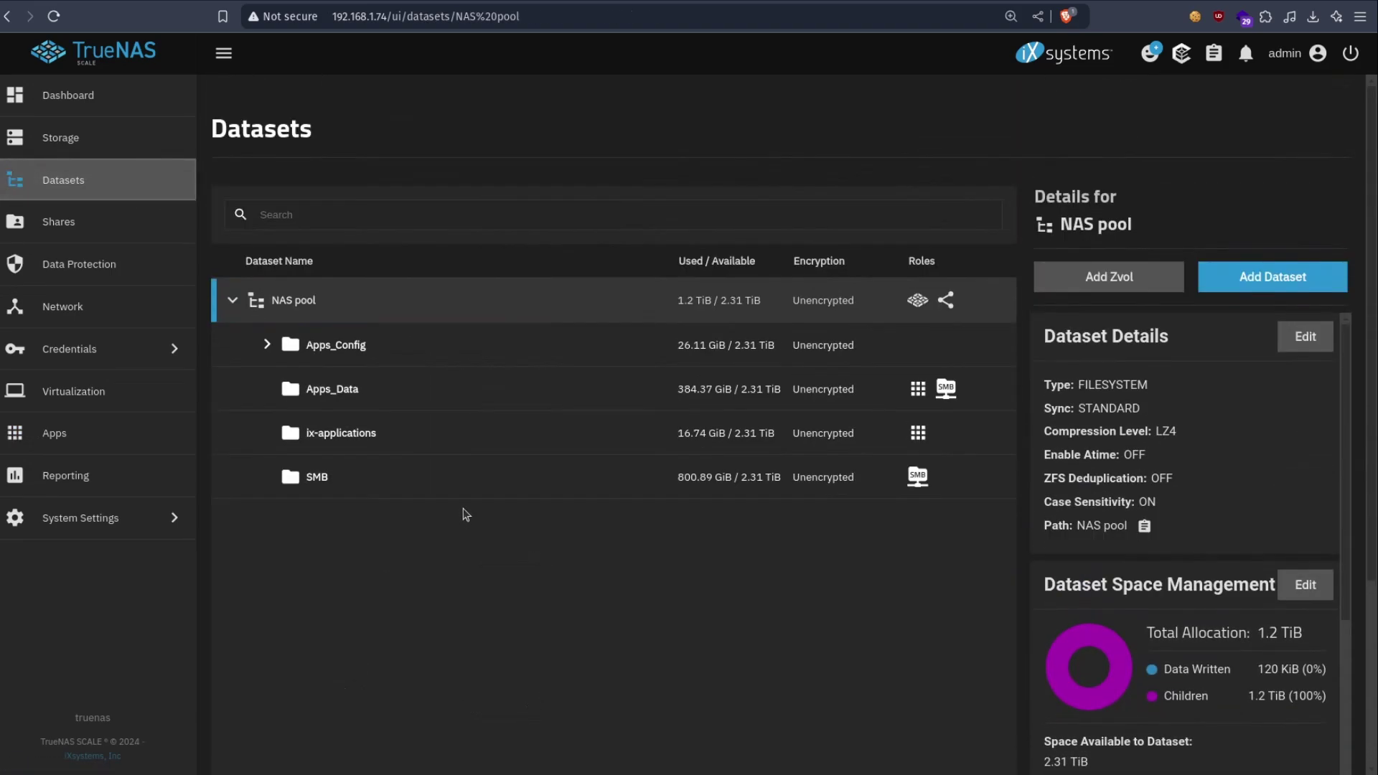
- Expand Apps_Config and its Nextcloud dataset to inspect the child datasets
left_click(266, 345)
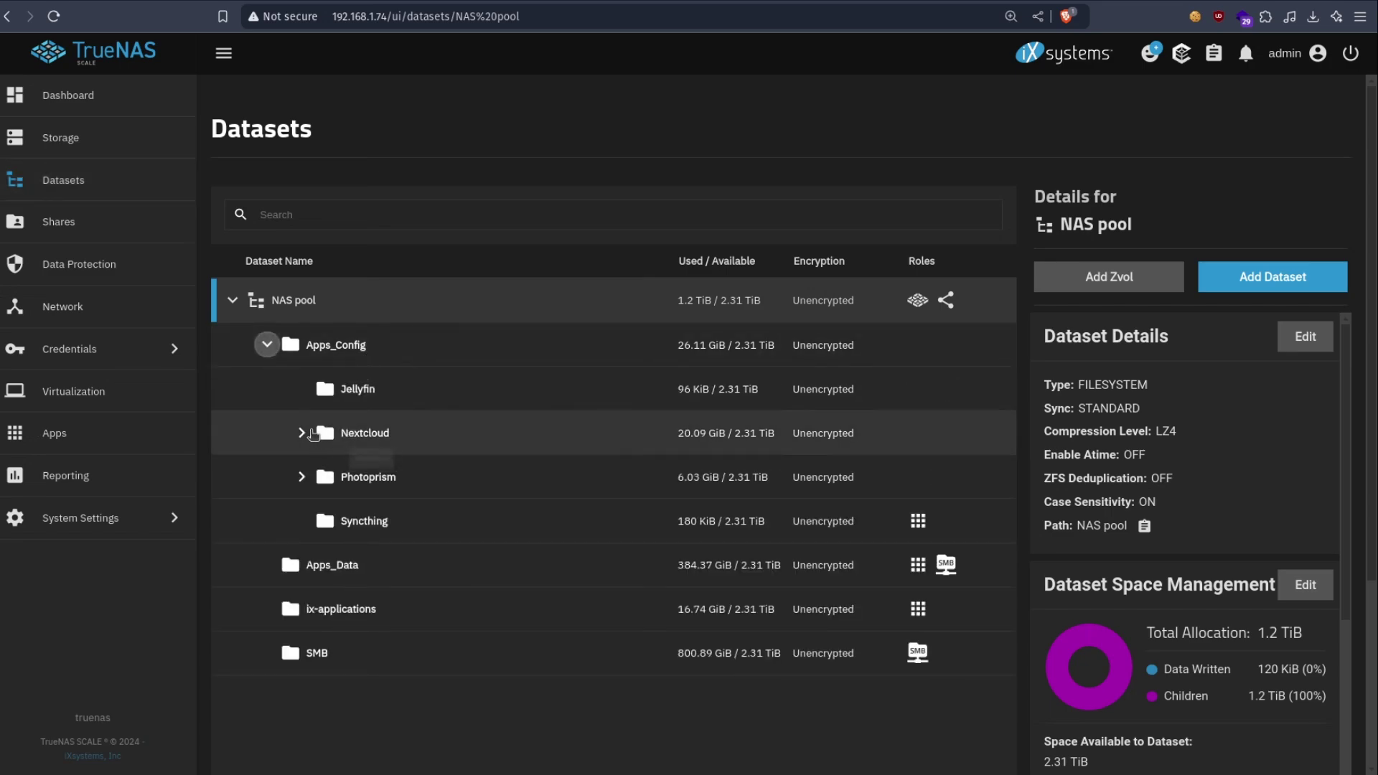
left_click(300, 433)
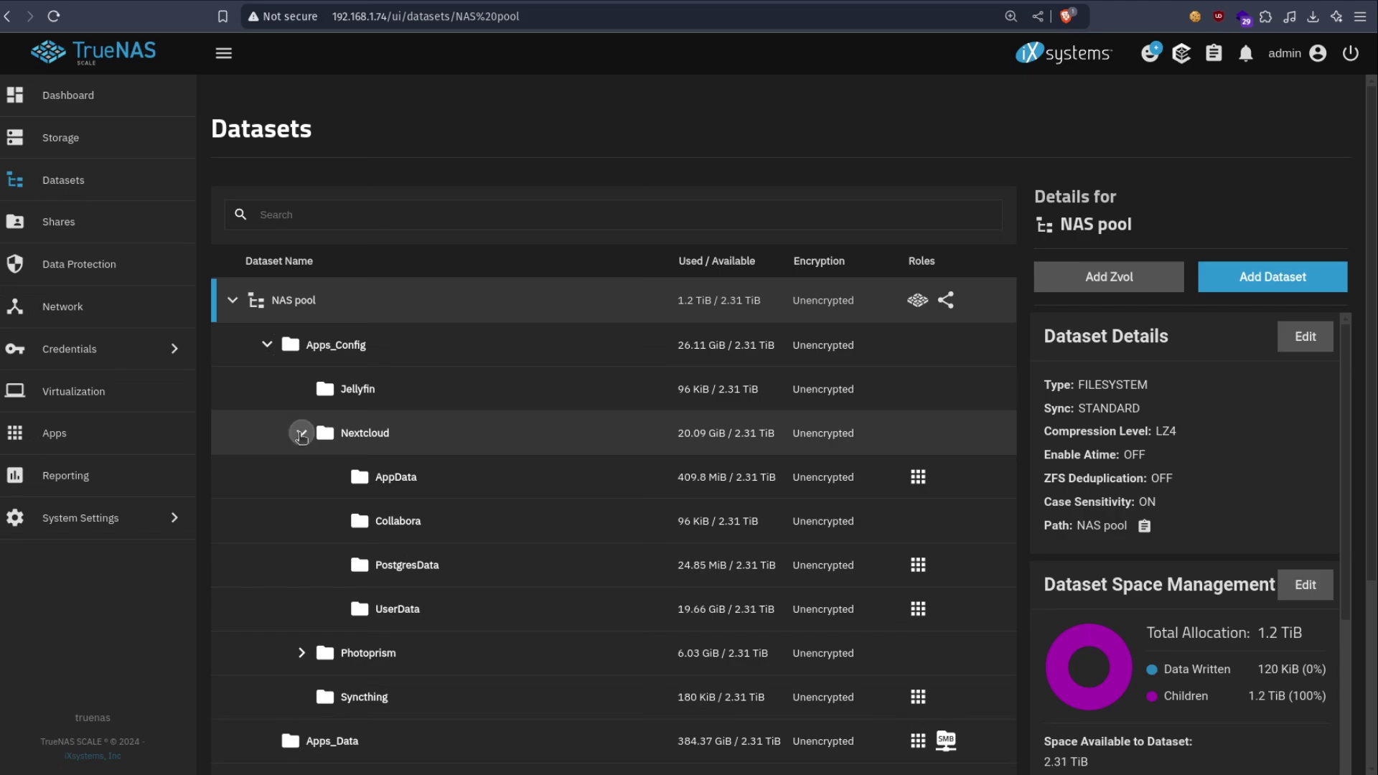
left_click(301, 434)
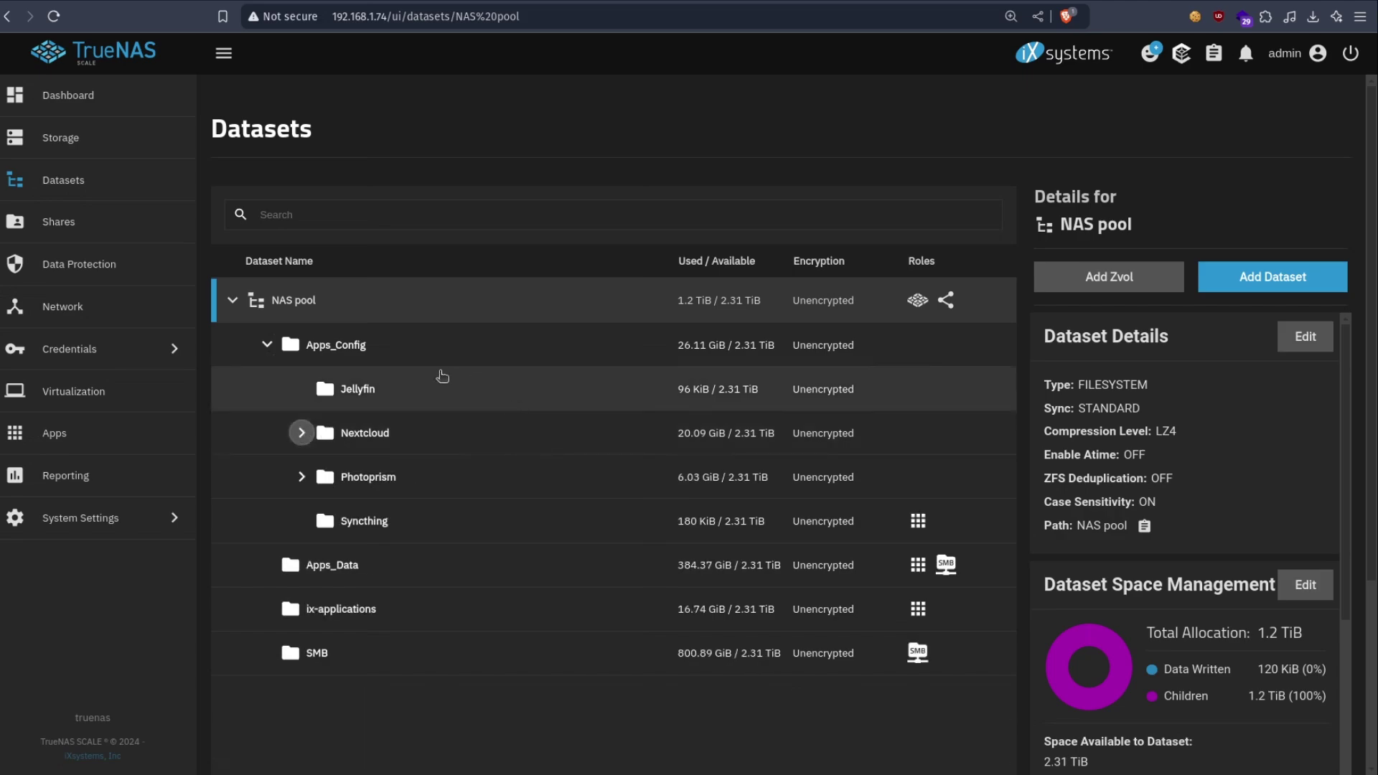
- Add a Nextcloud_Test dataset under NAS pool with the Apps preset and save it
left_click(1261, 289)
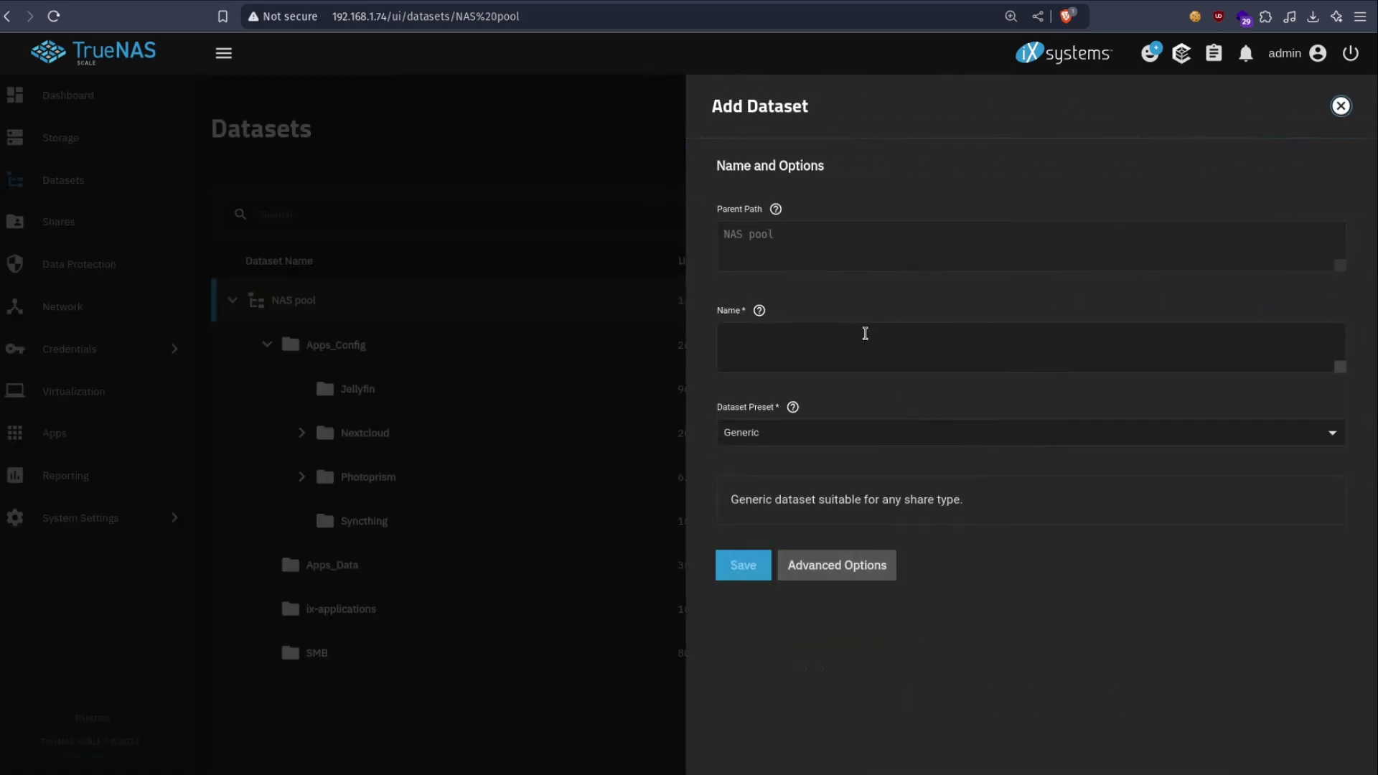
left_click(865, 335)
type("Nextcloud_Test")
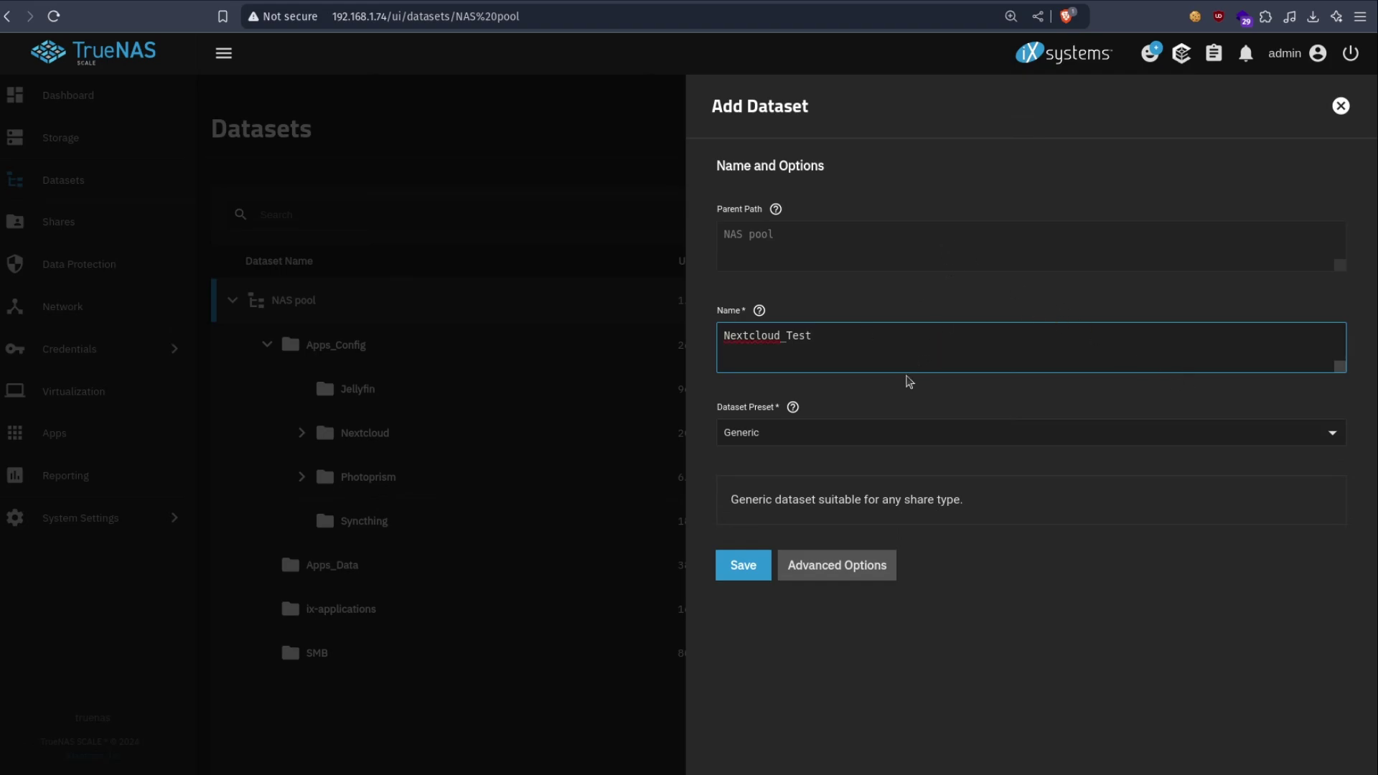
left_click(772, 432)
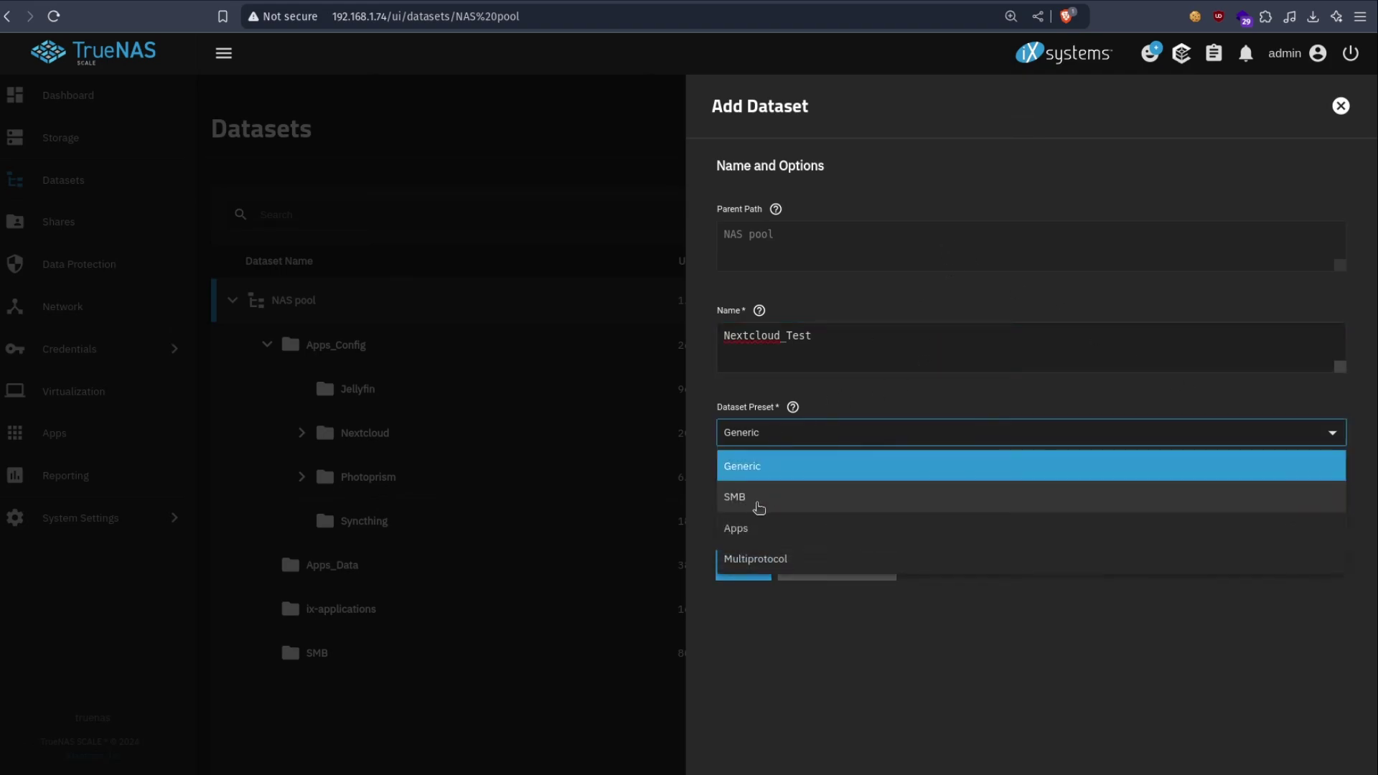
left_click(754, 527)
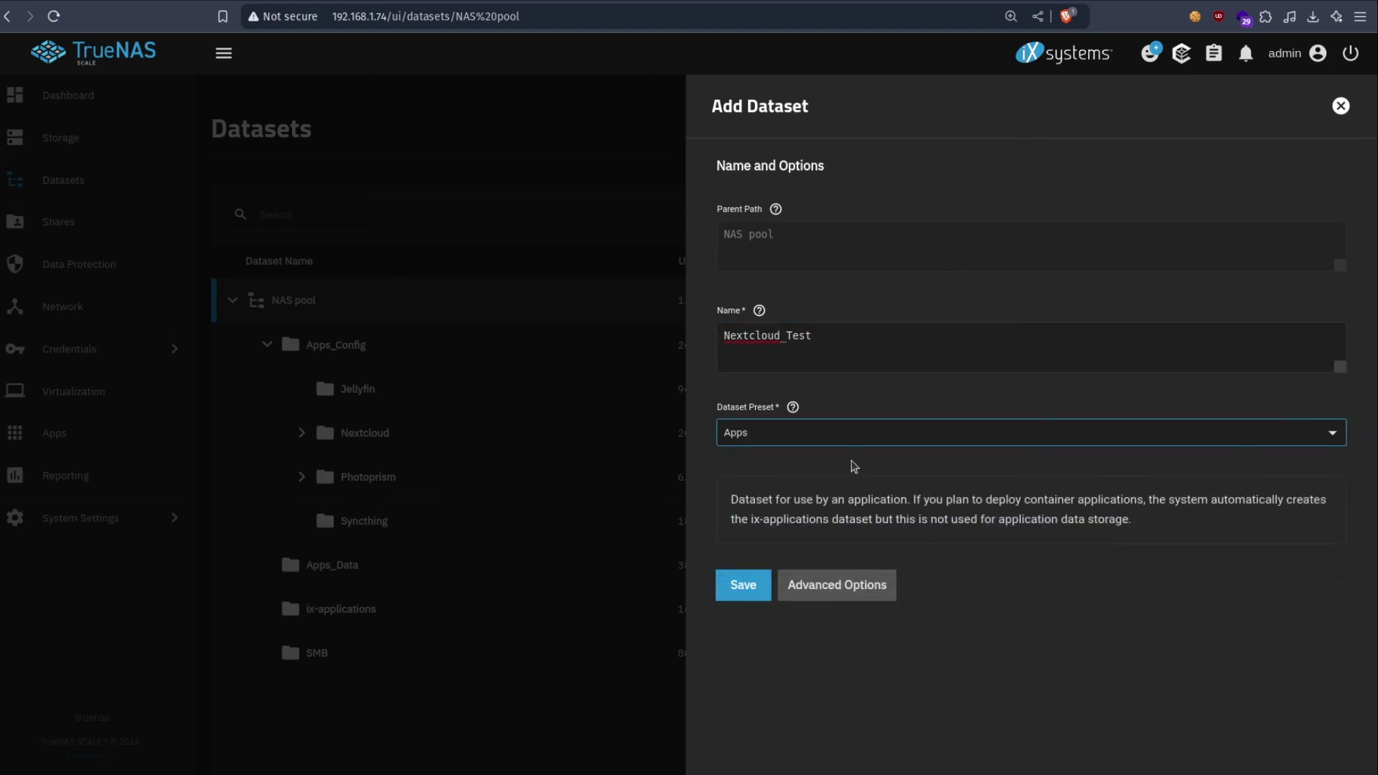
left_click(858, 439)
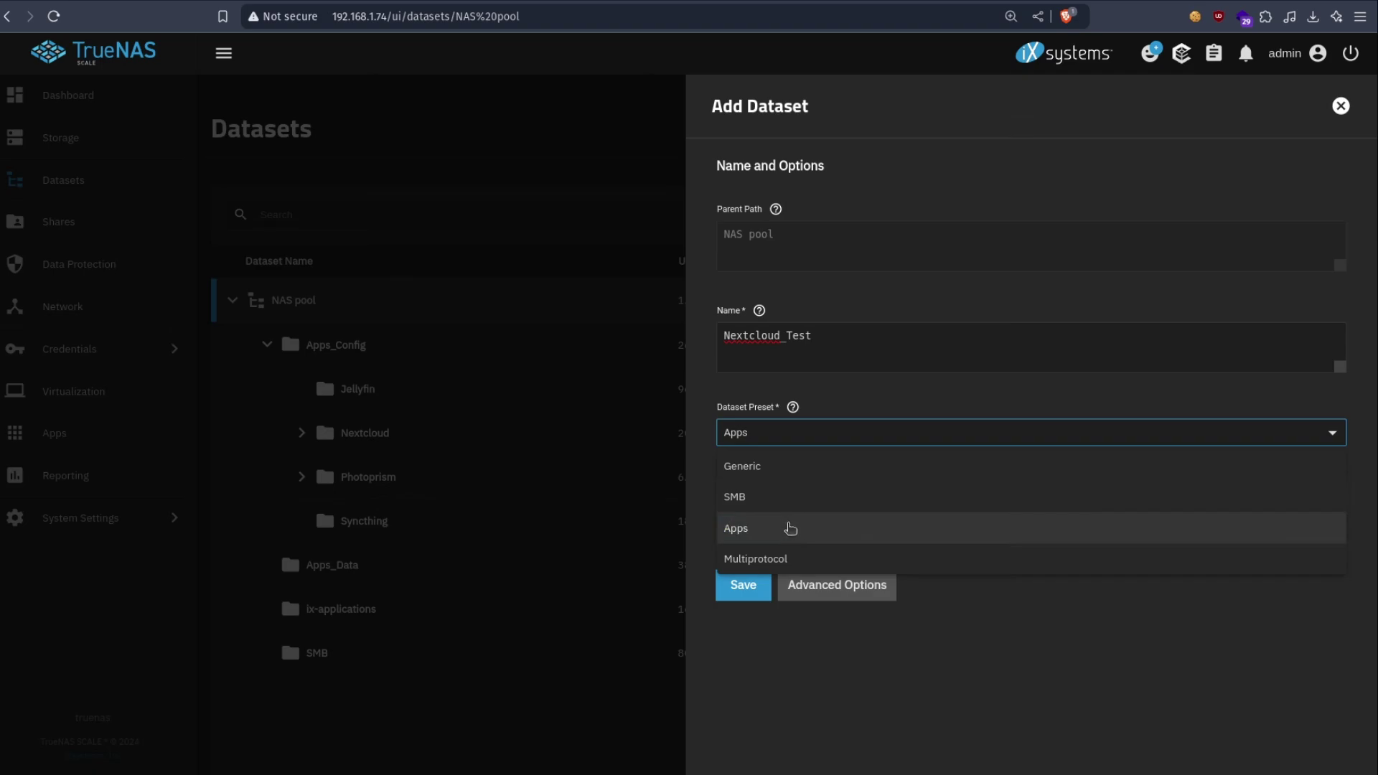
left_click(790, 528)
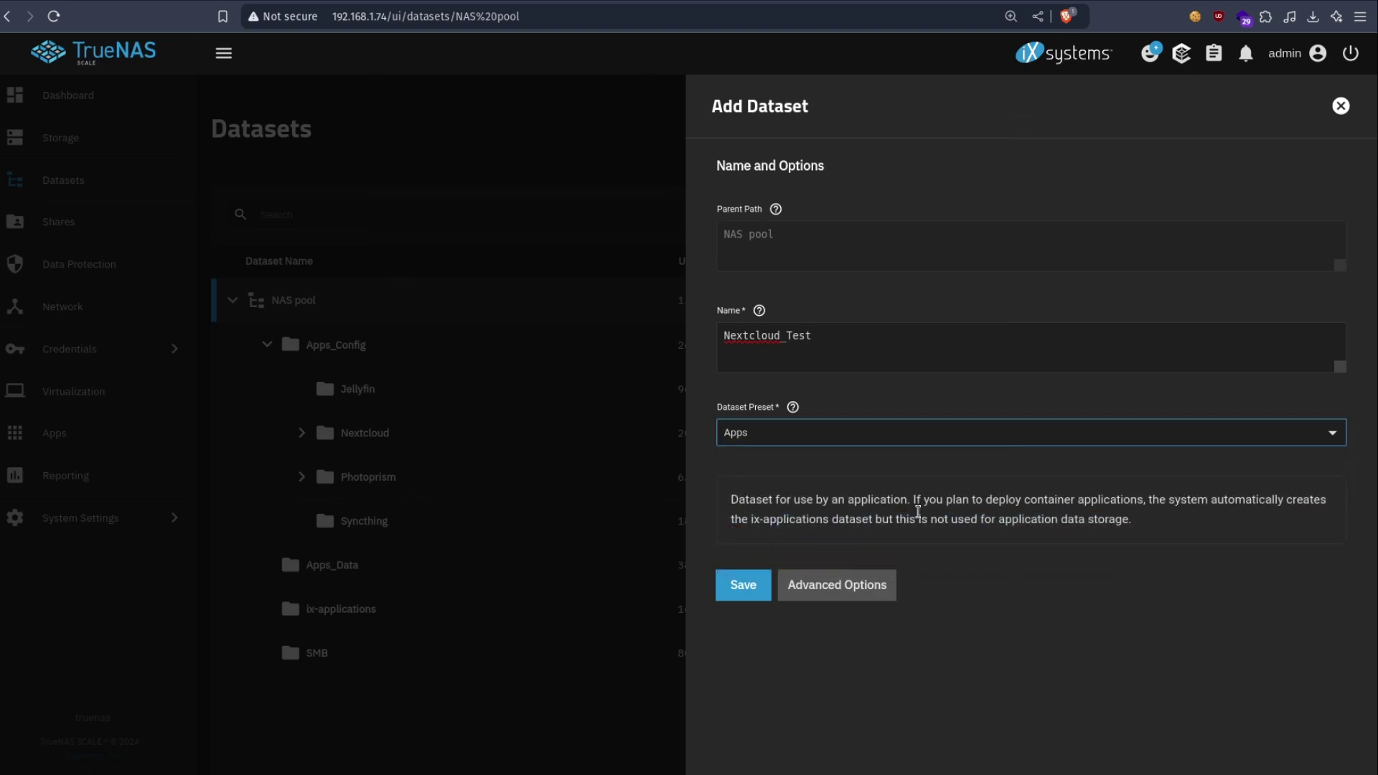
left_click(732, 592)
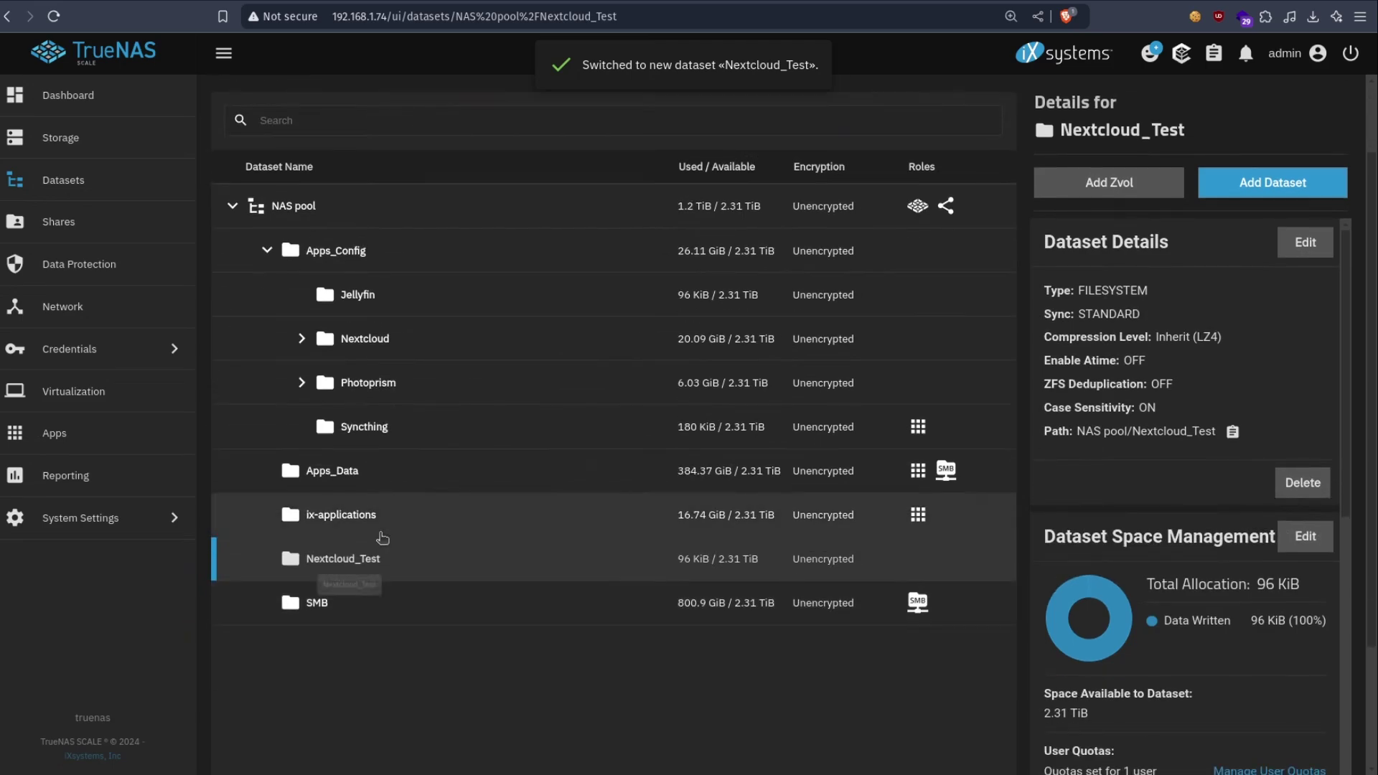
- Begin an AppData child dataset with the Apps preset, close the form, and view Nextcloud_Test's Permissions
scroll(1238, 189, "down", 1)
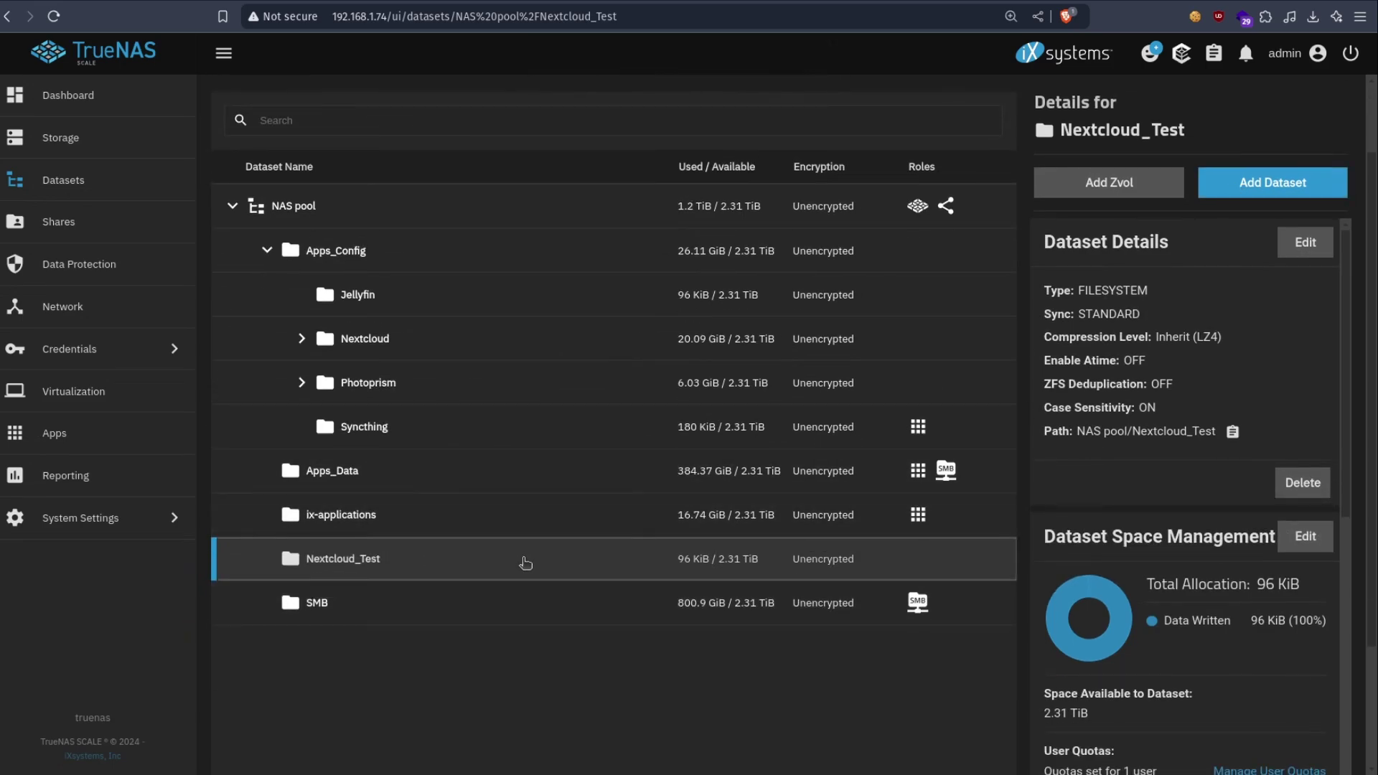
left_click(1276, 190)
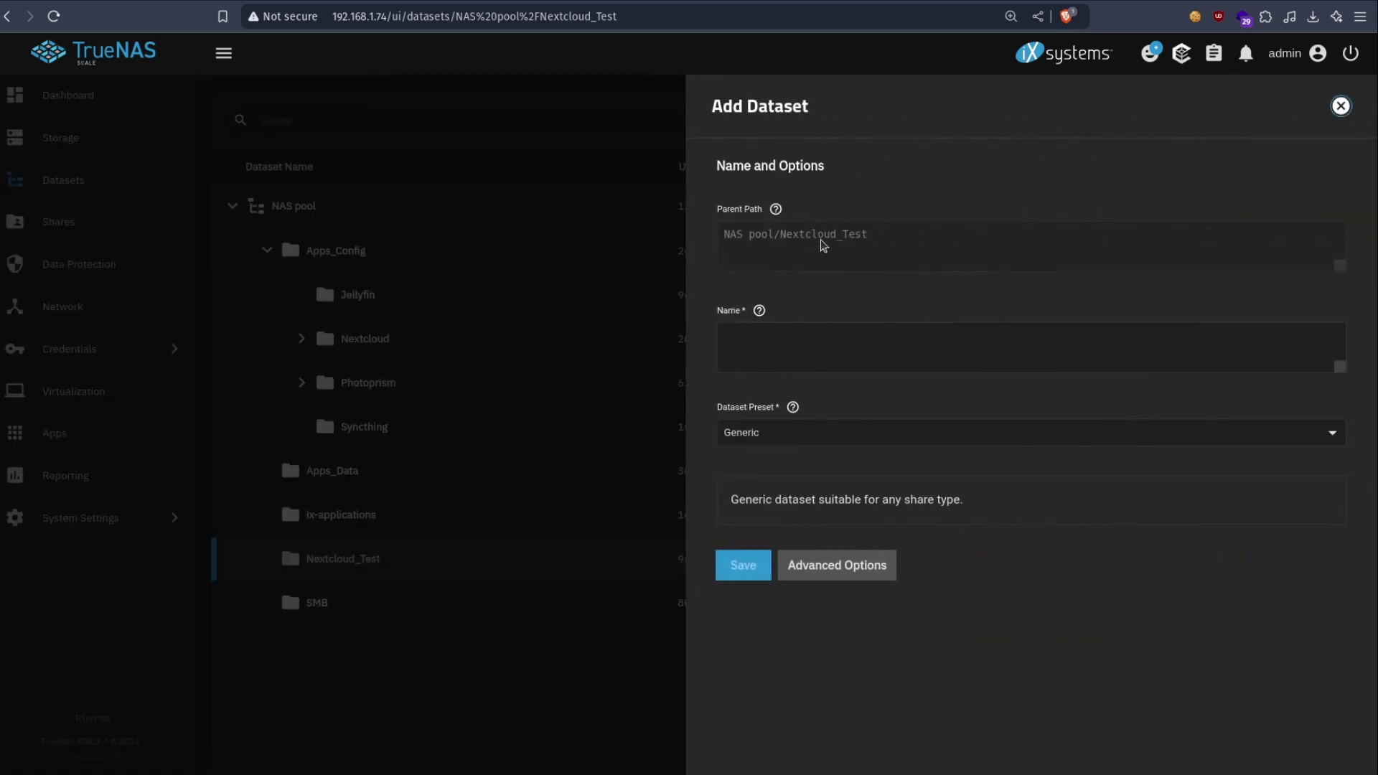
type("AppData")
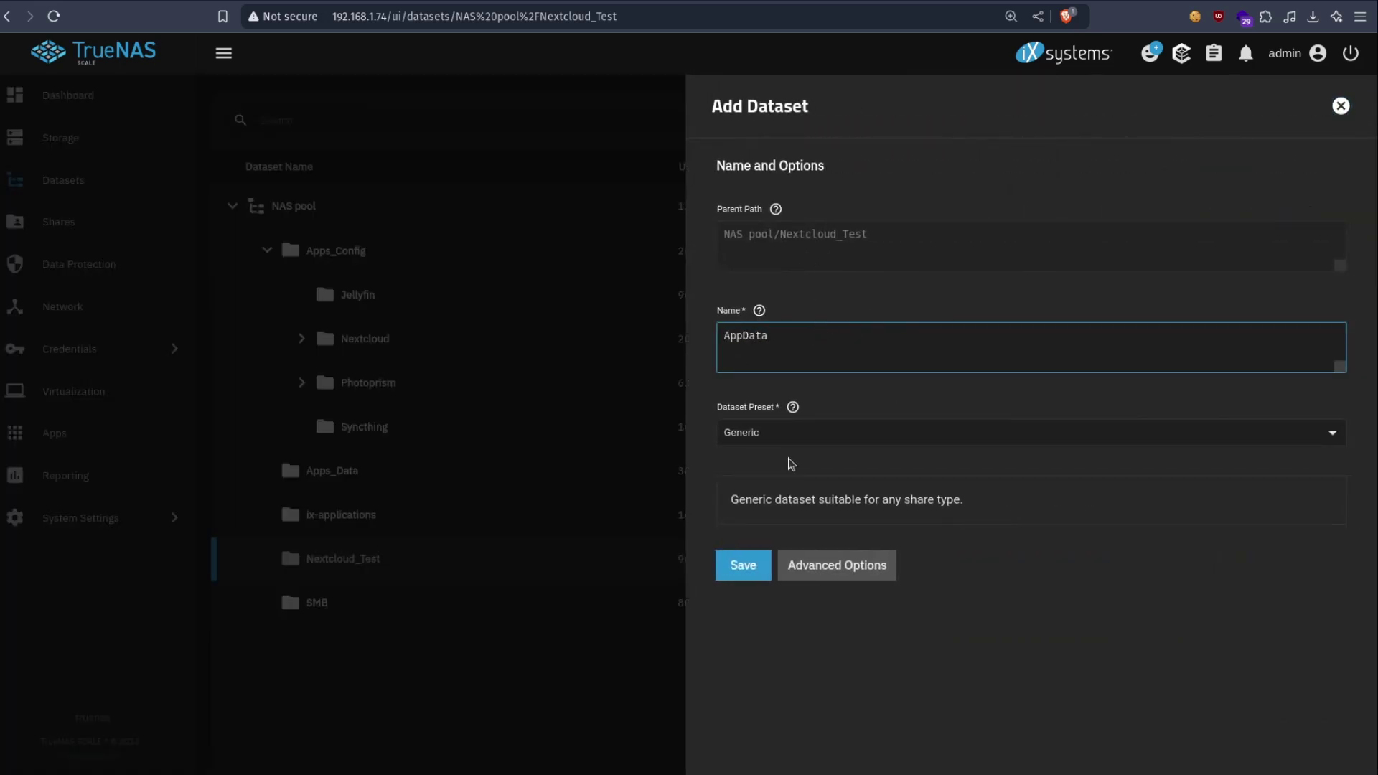
left_click(830, 429)
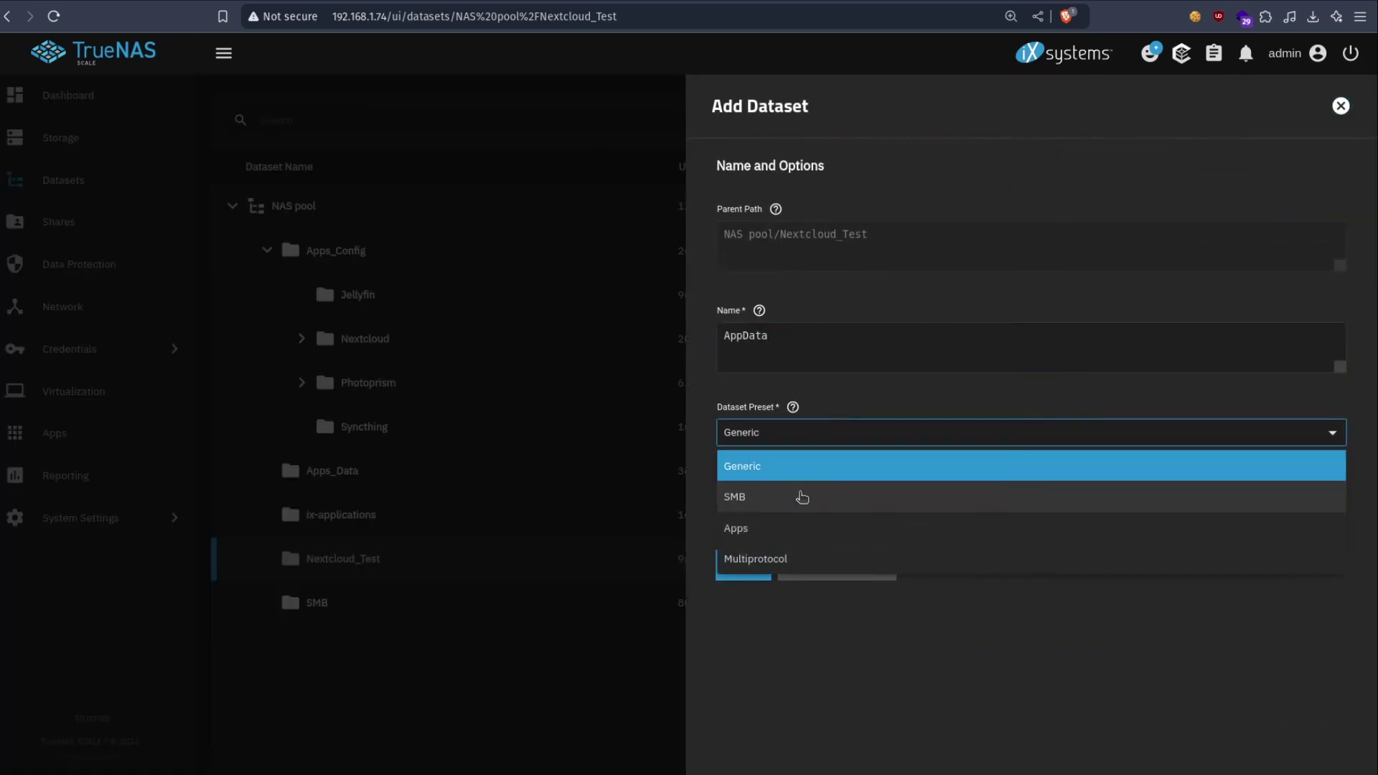
left_click(797, 528)
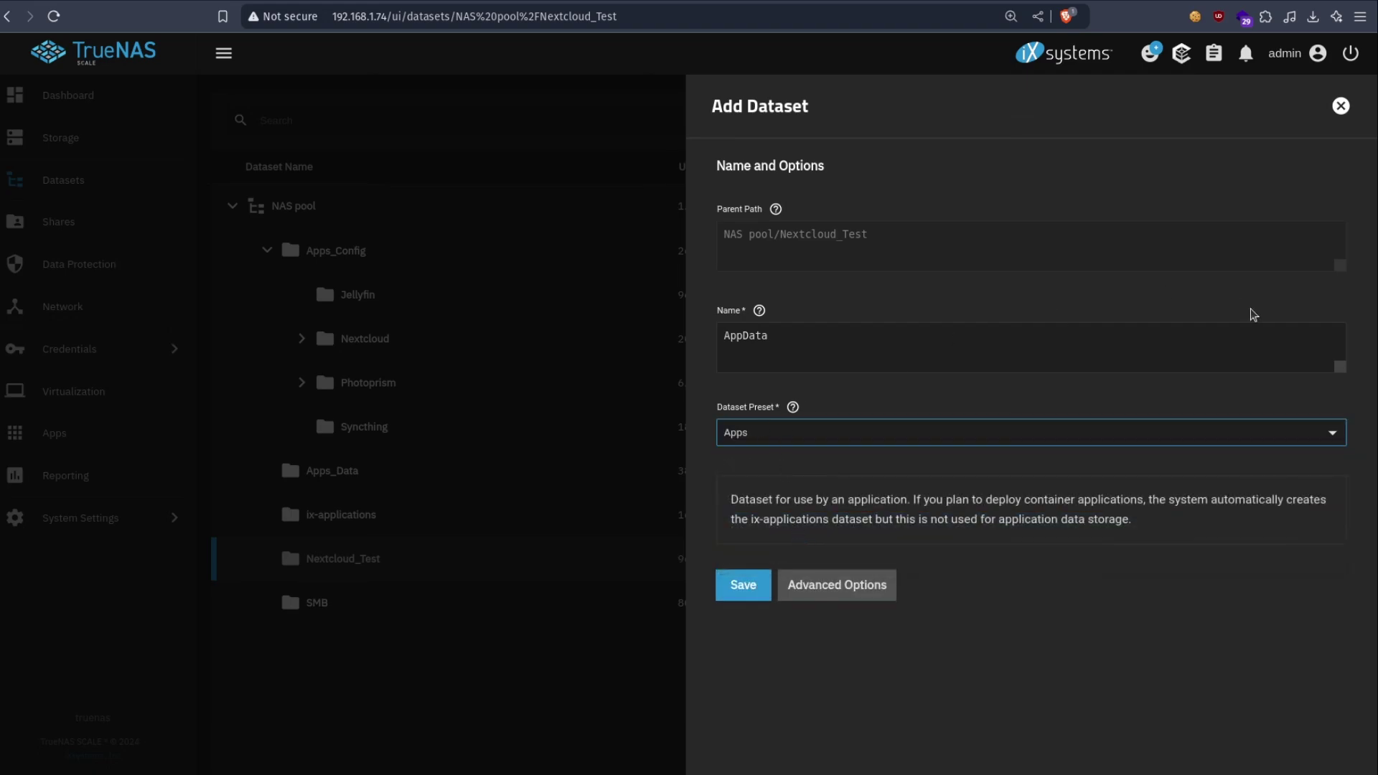
left_click(1341, 106)
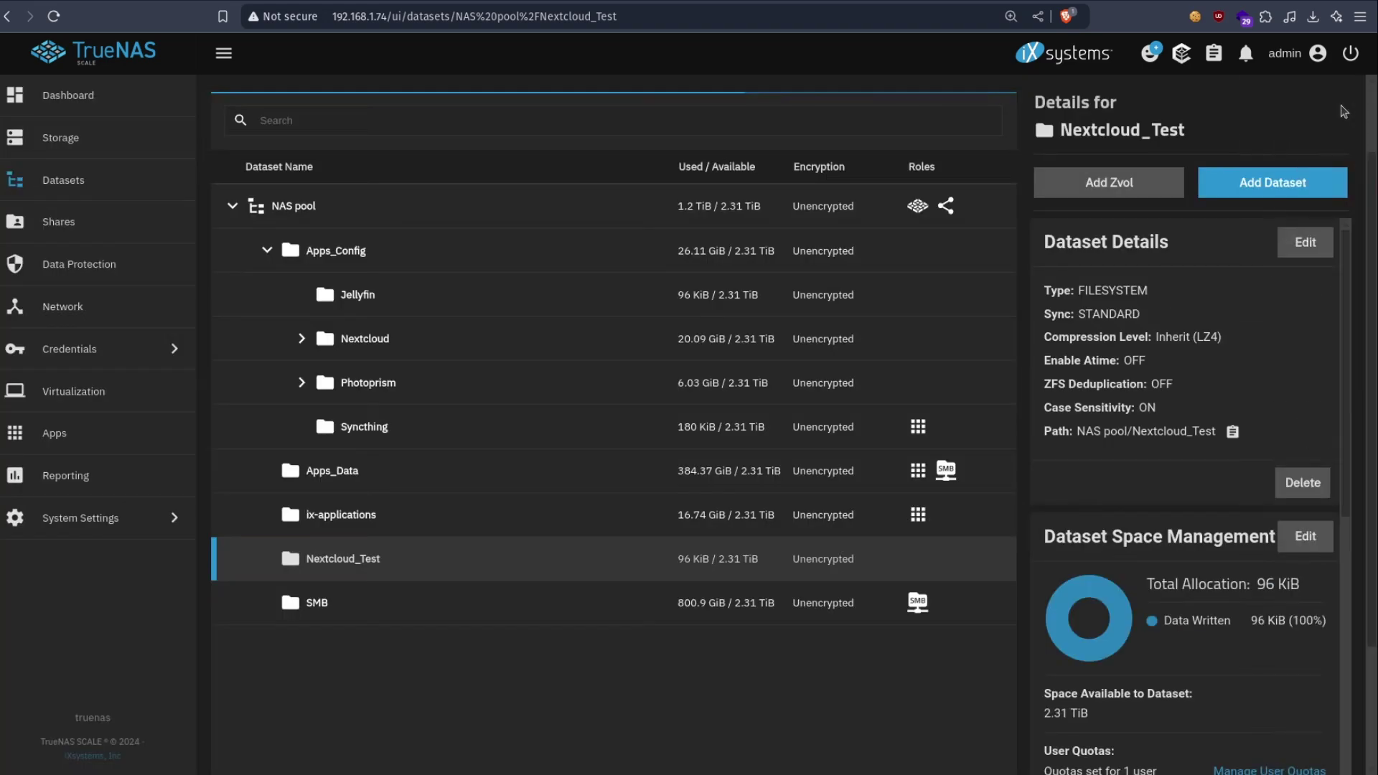
scroll(1221, 437, "down", 10)
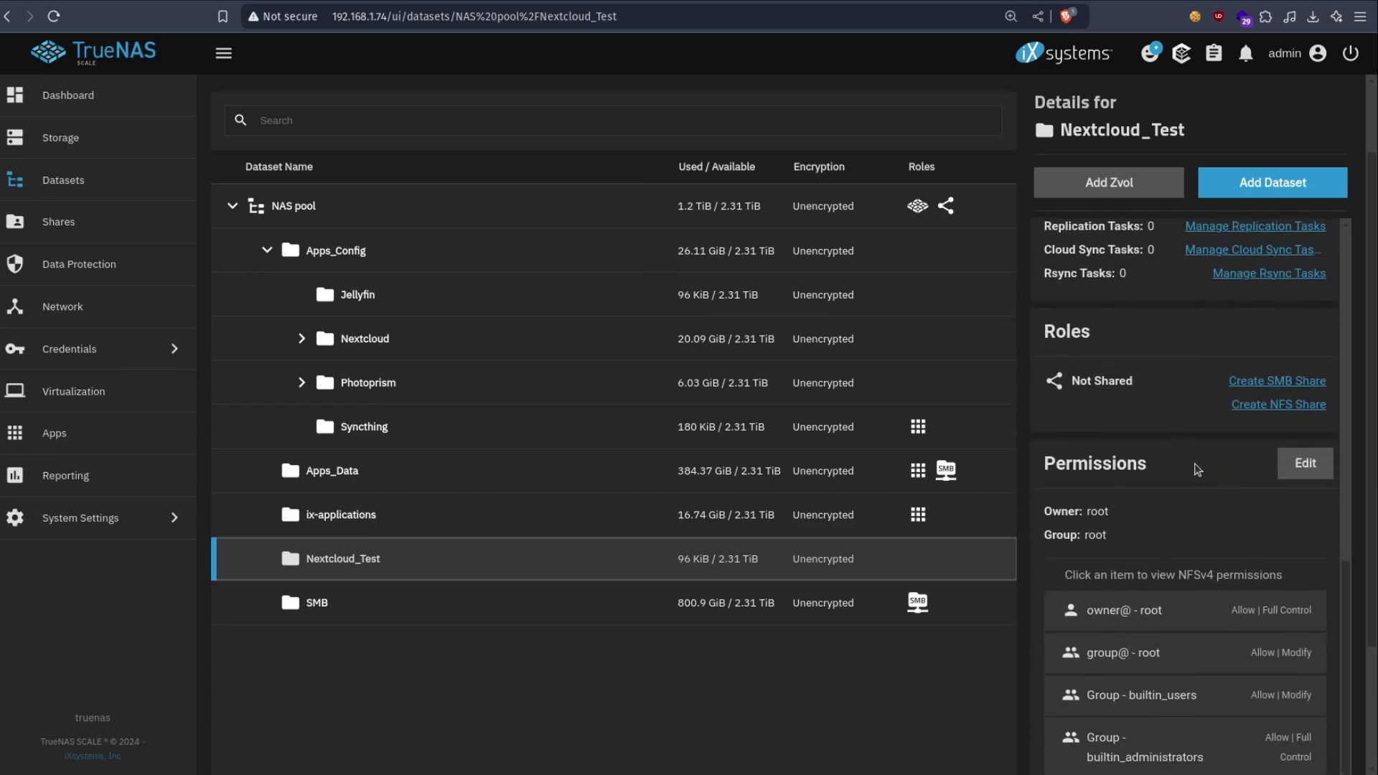
- In the Nextcloud_Test ACL editor, set owner and owner group to admin and apply them
left_click(1304, 468)
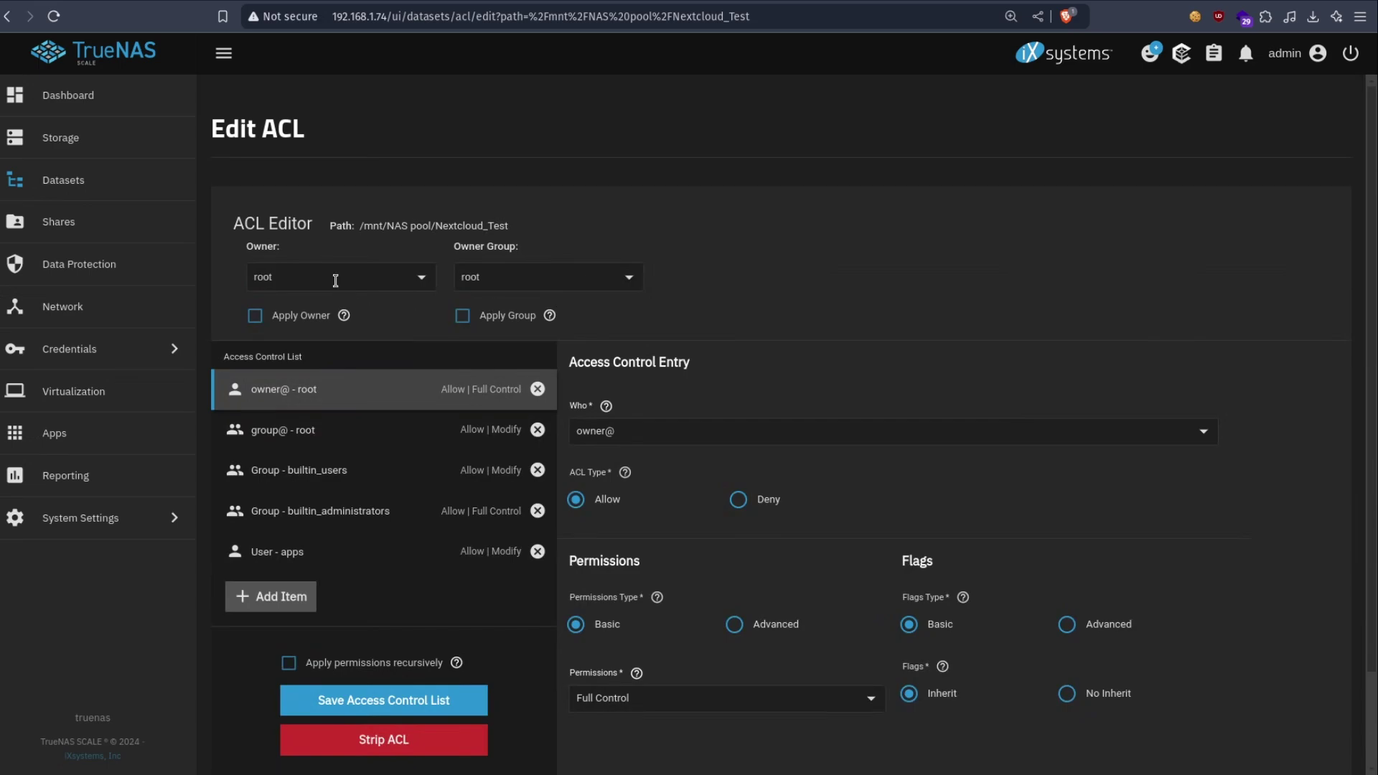
left_click(335, 280)
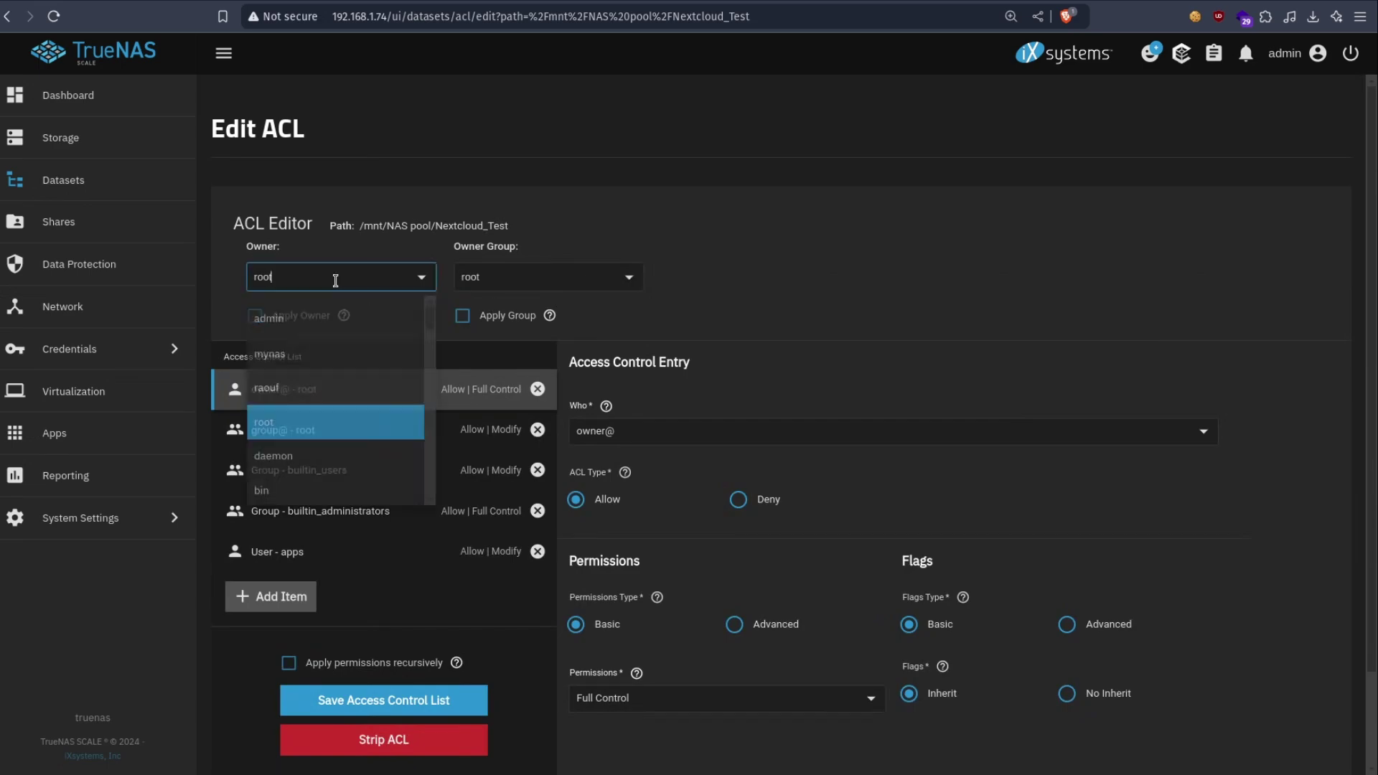
double_click(399, 272)
type("admin")
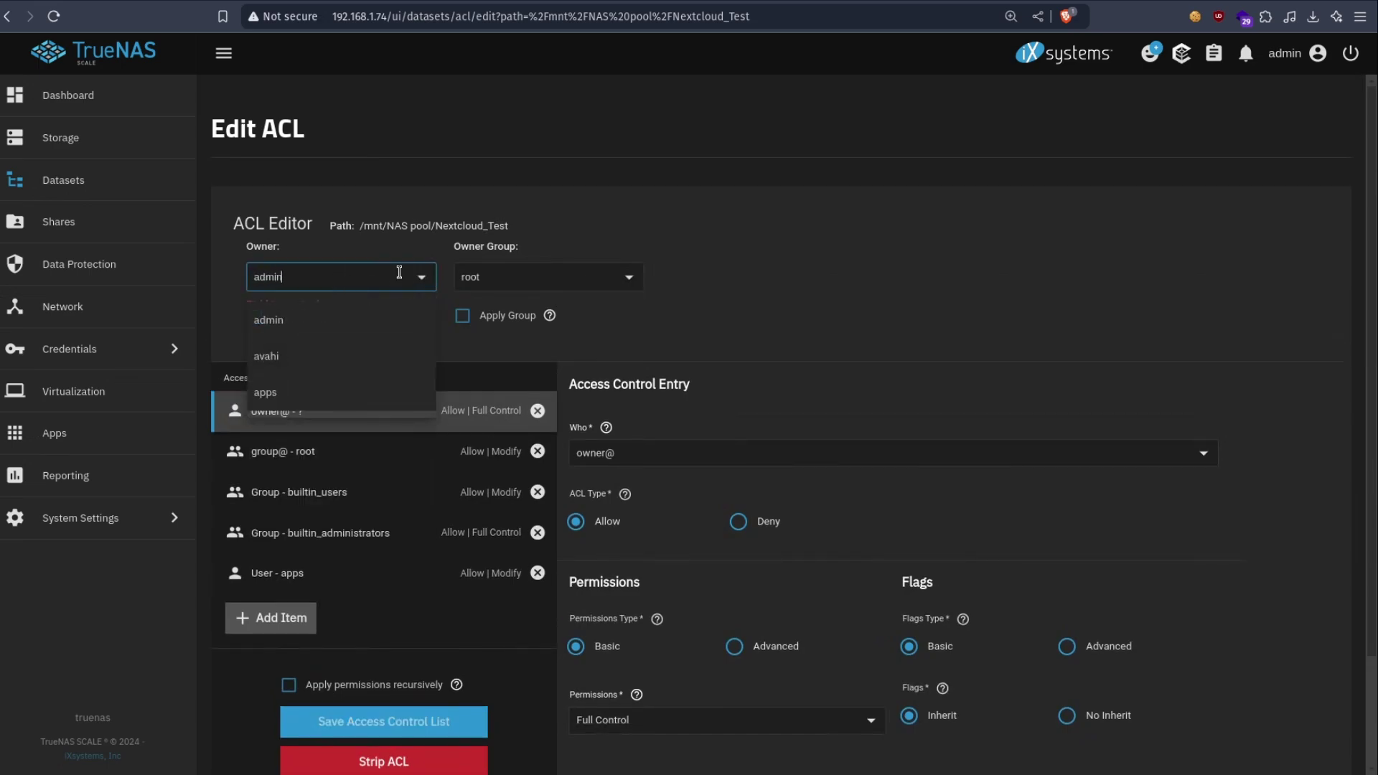
left_click(347, 319)
left_click(507, 278)
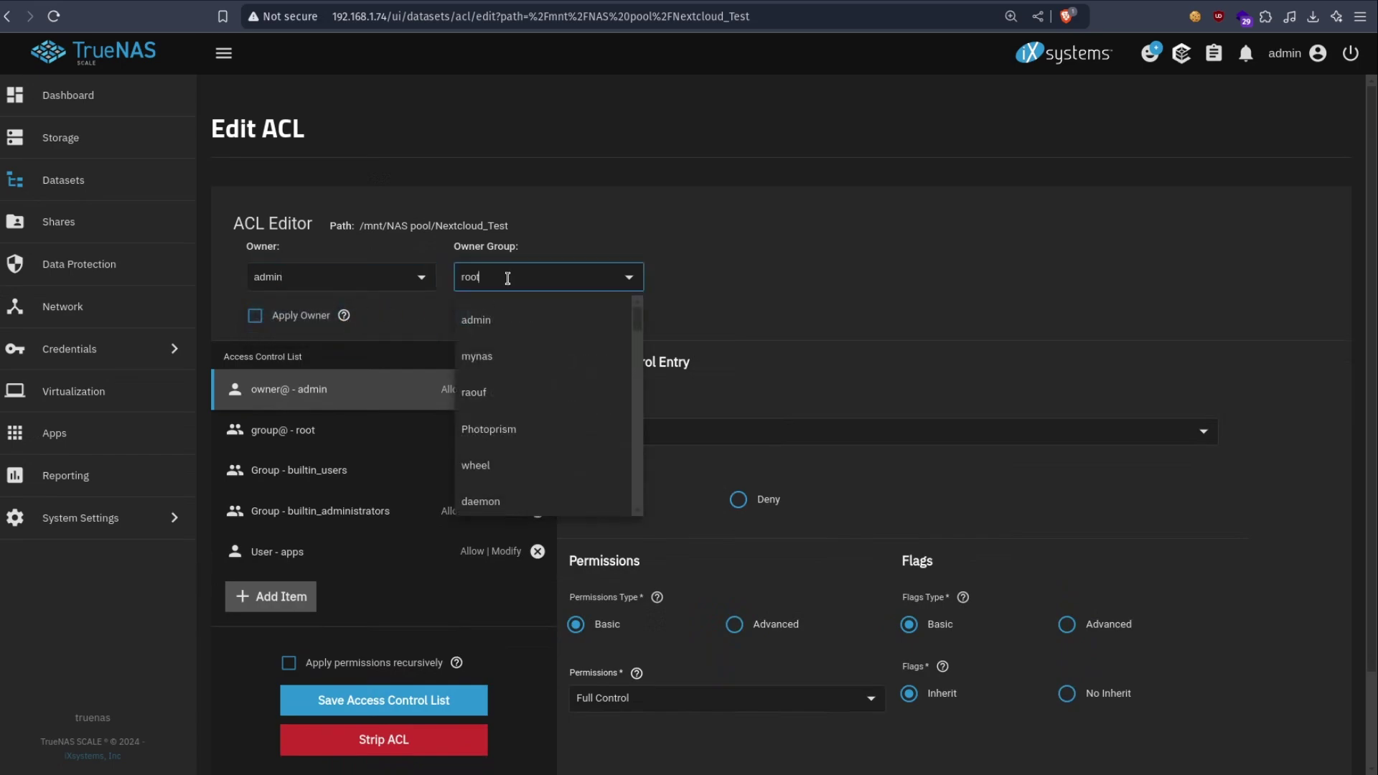
double_click(523, 269)
type("admin")
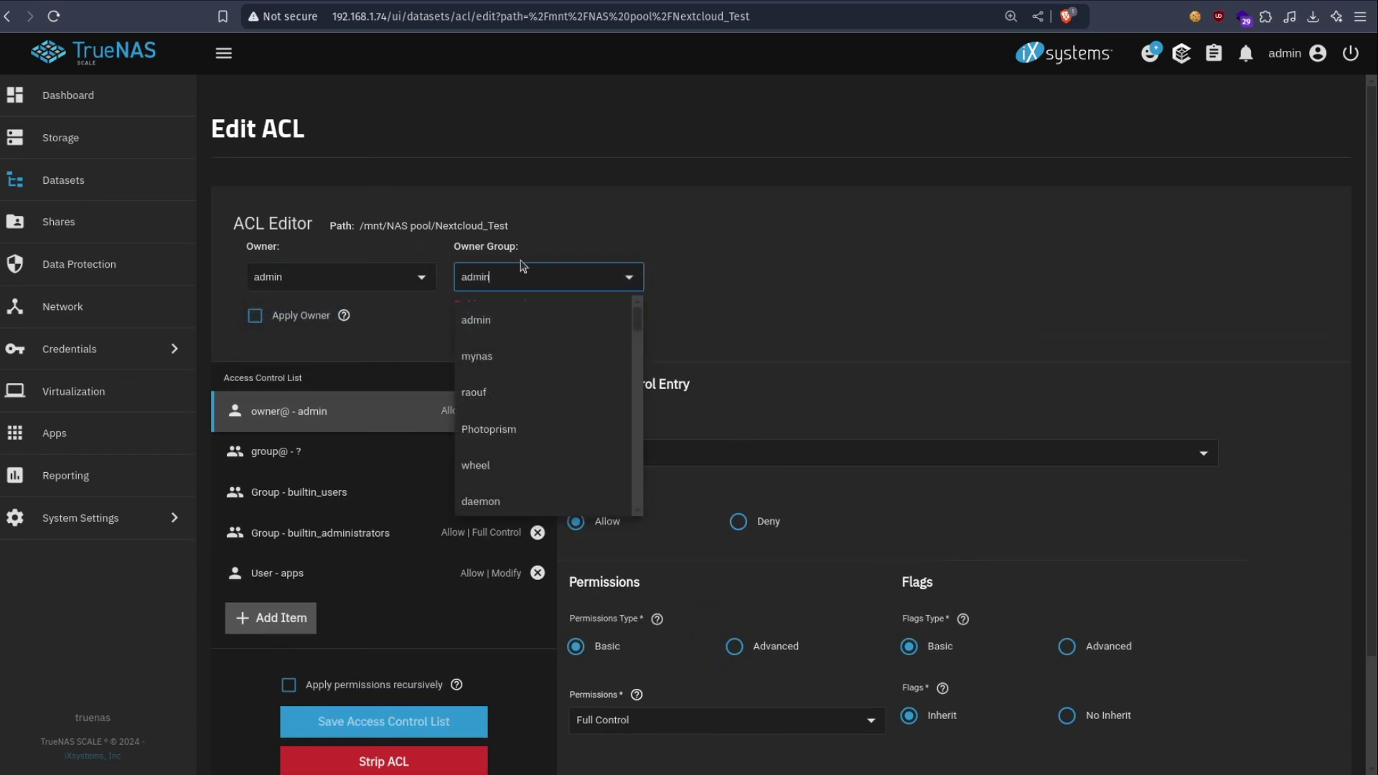
left_click(484, 319)
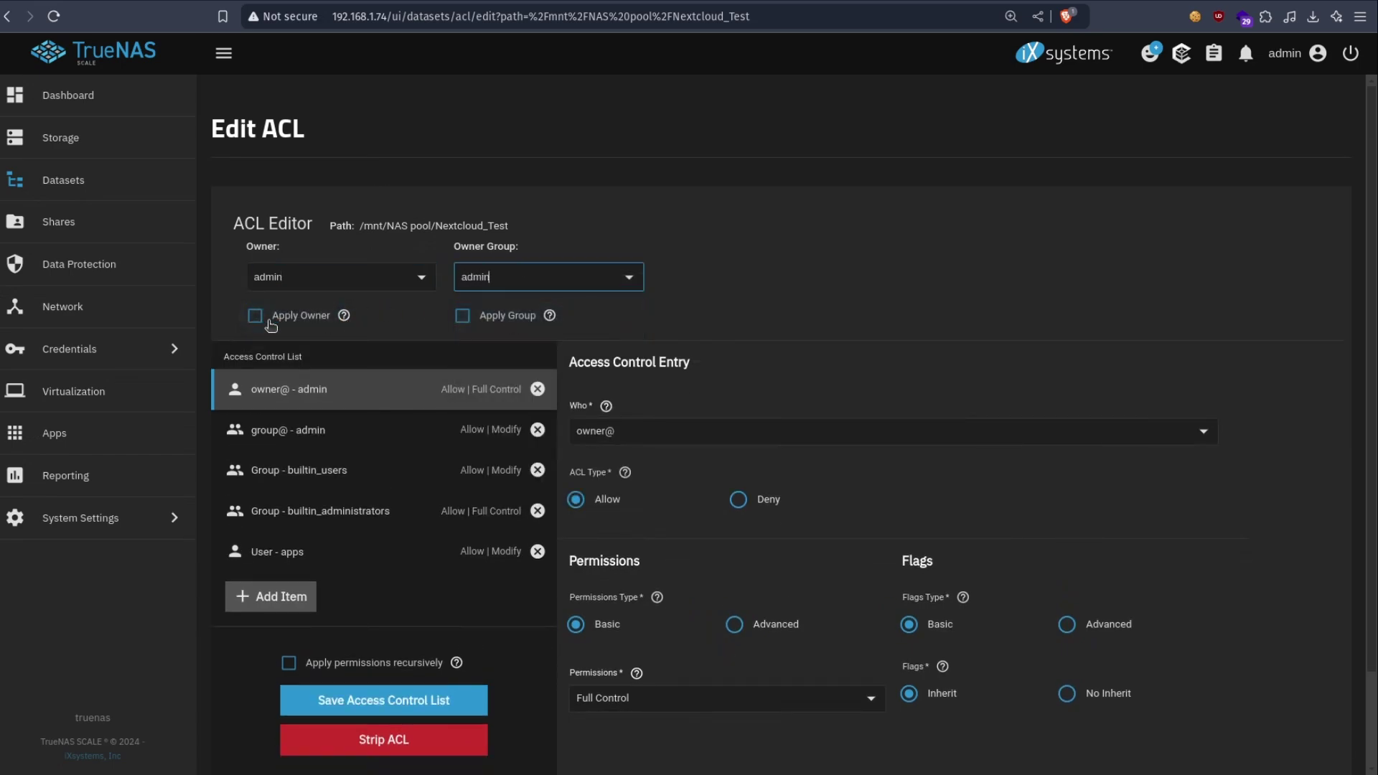
left_click(477, 318)
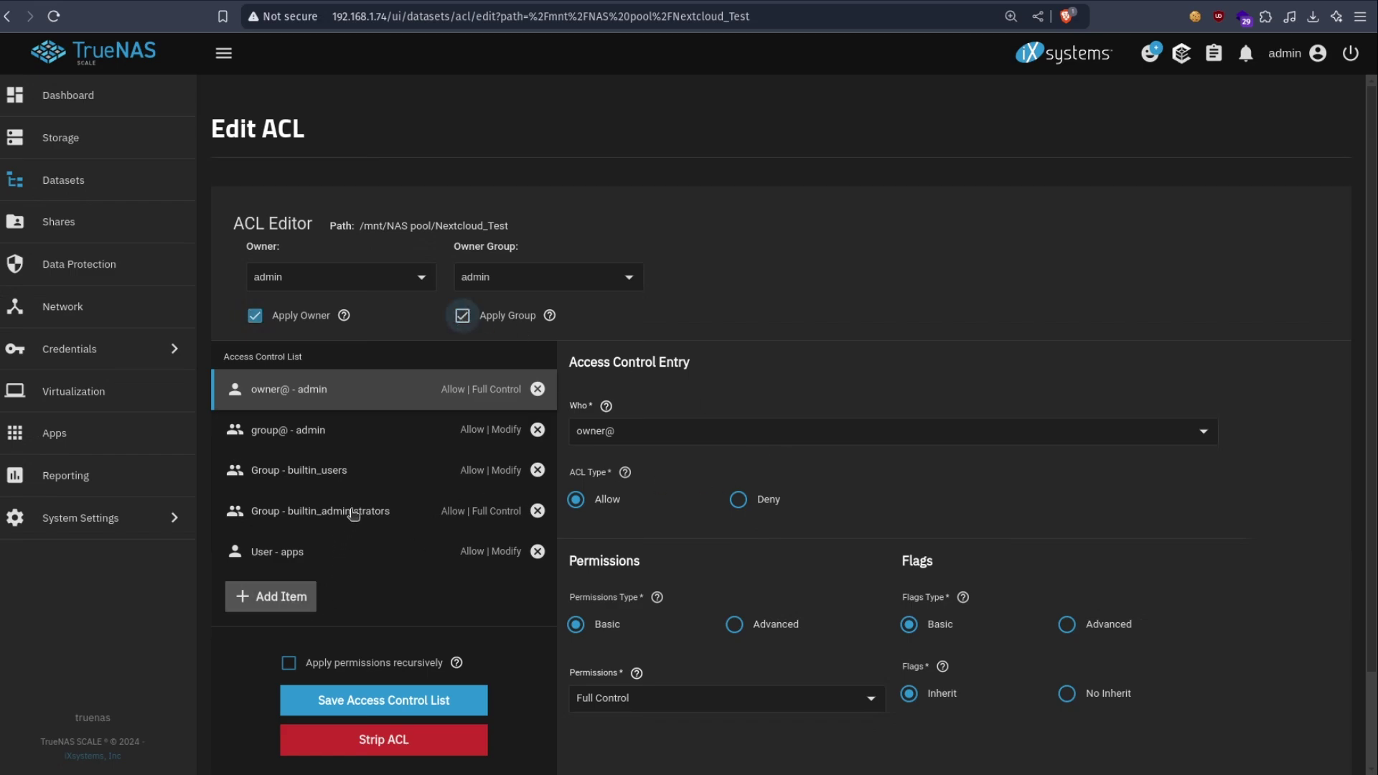
- Add an ACL entry giving user netdata Full Control
left_click(279, 597)
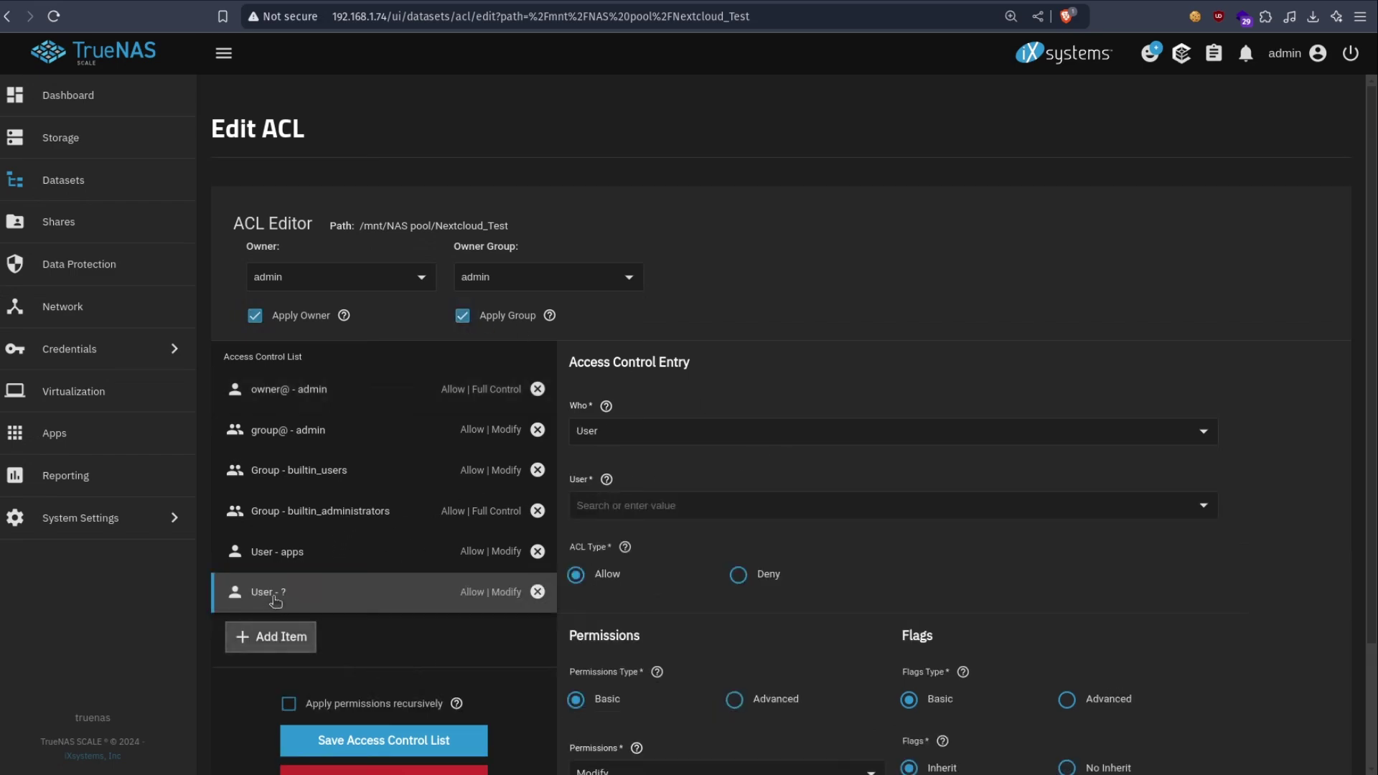
left_click(628, 505)
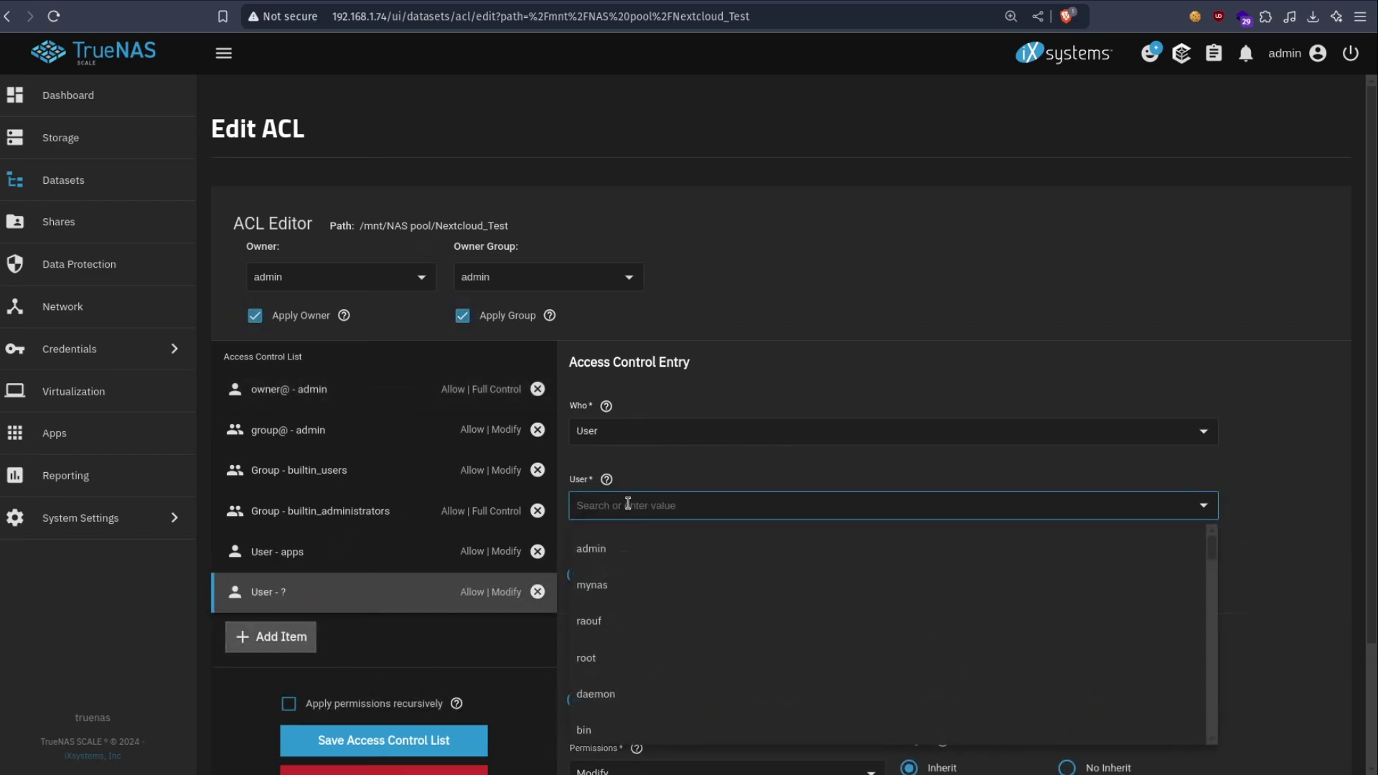
type("netdata")
left_click(1191, 381)
scroll(714, 611, "down", 2)
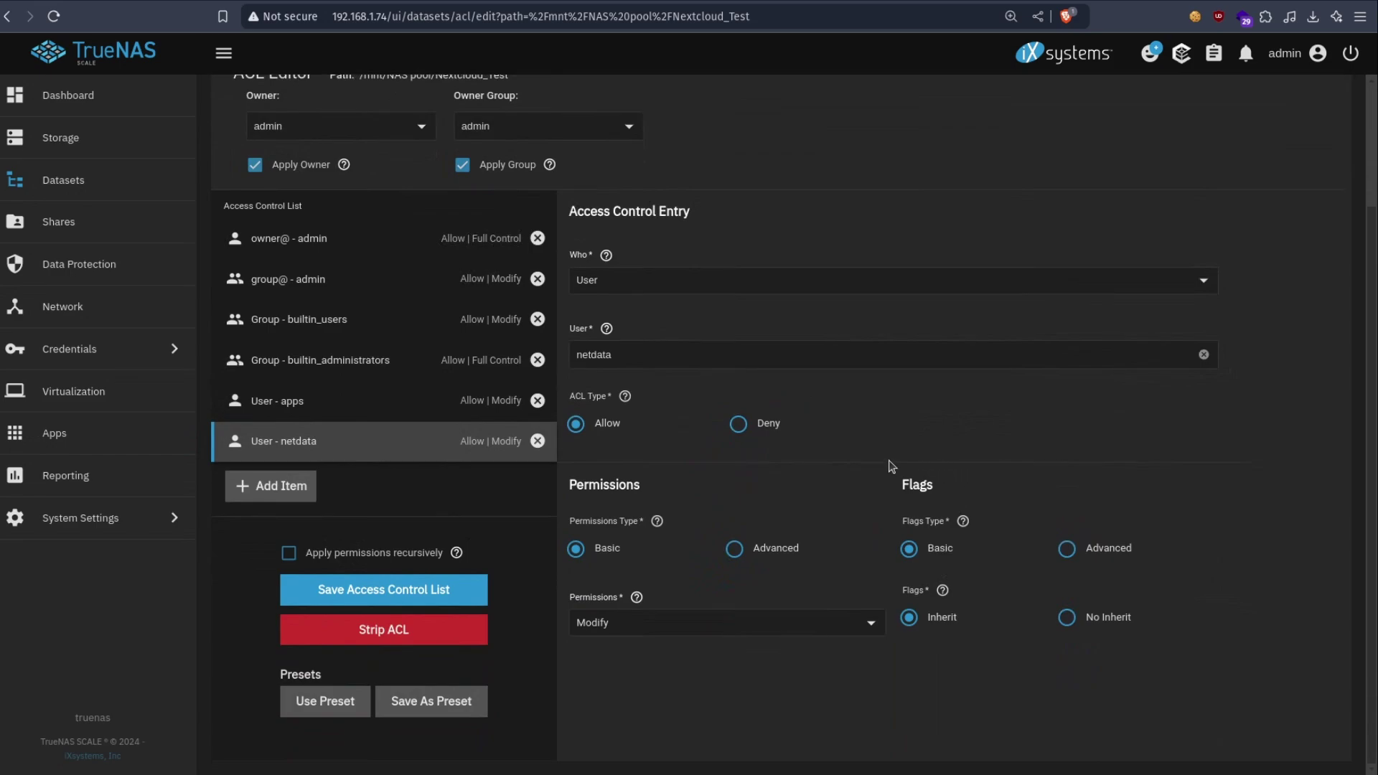
left_click(664, 628)
left_click(641, 747)
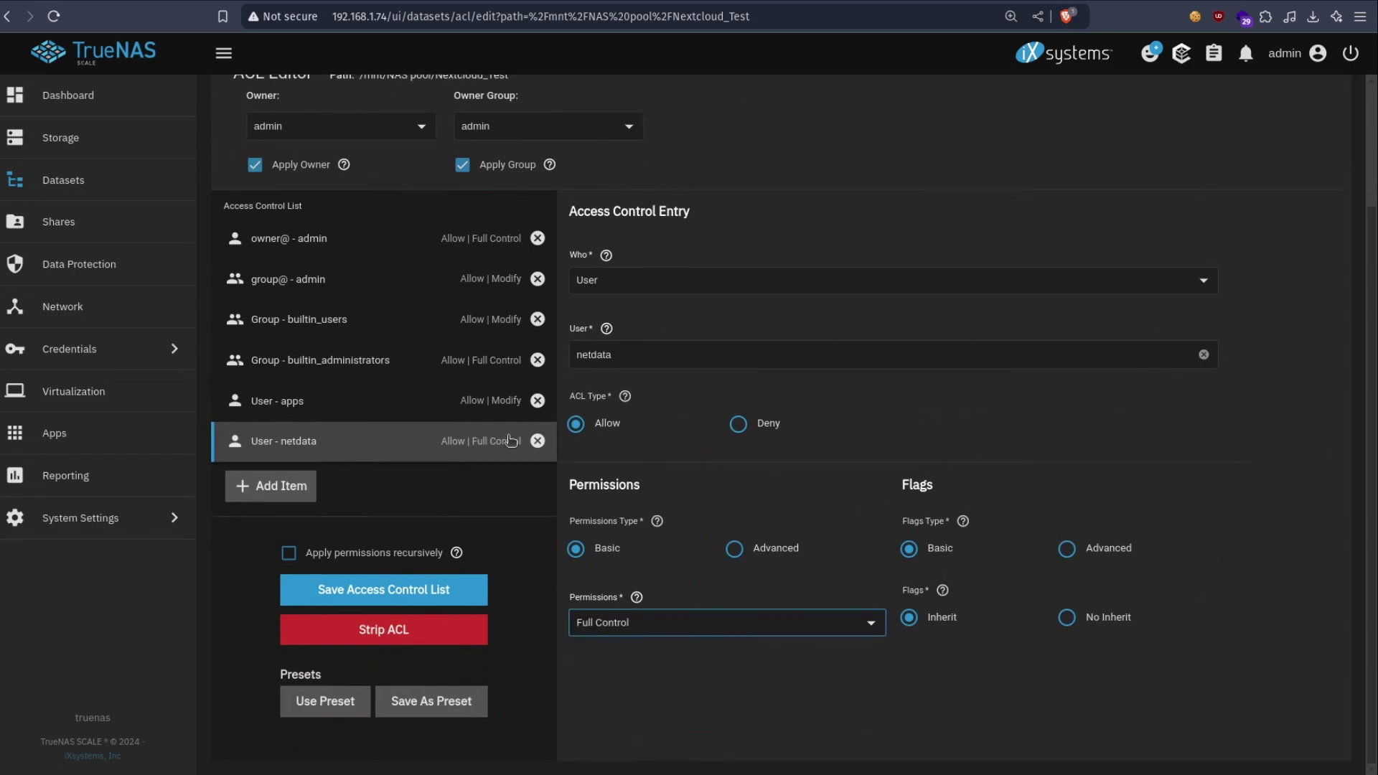
- Add an ACL entry giving user www-data Full Control
left_click(271, 486)
left_click(655, 283)
left_click(642, 316)
left_click(627, 353)
type("www-data")
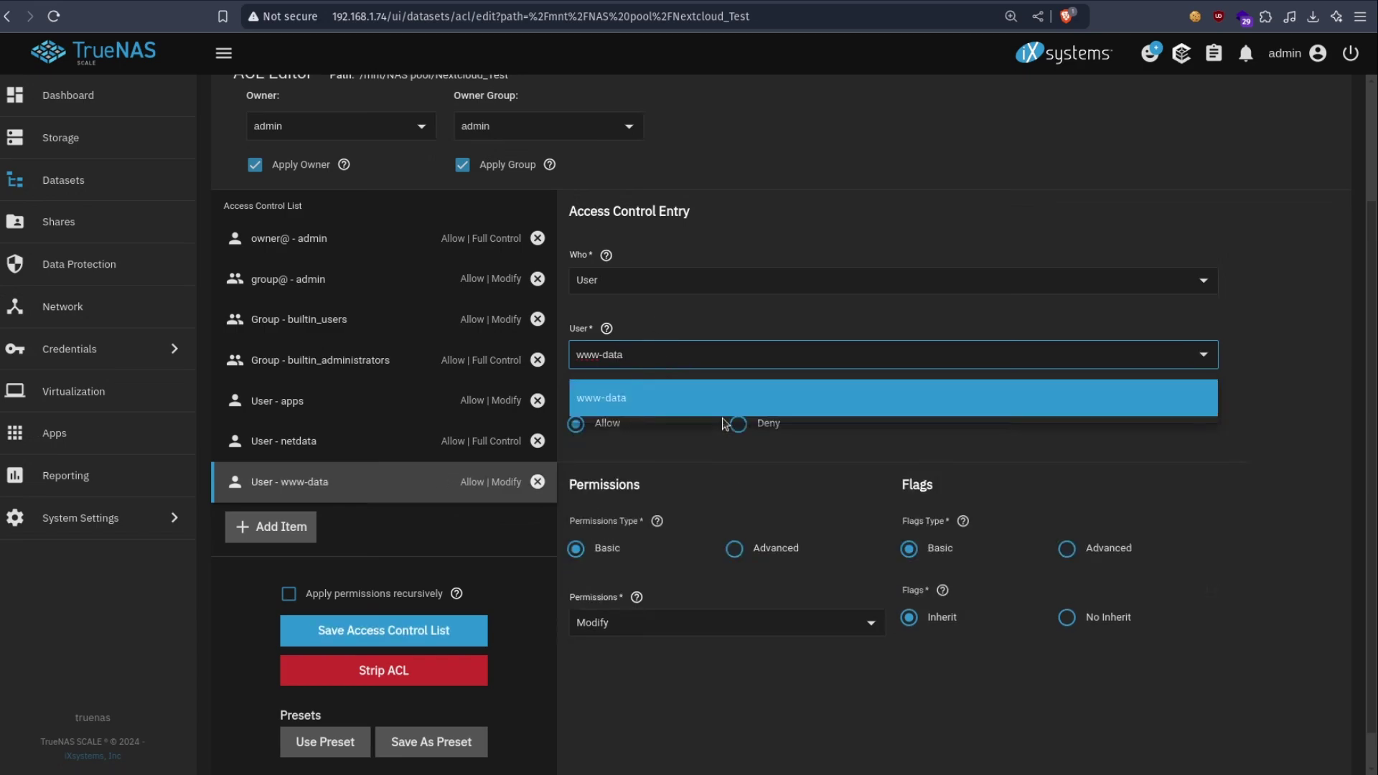
left_click(729, 397)
double_click(728, 358)
type("www-data")
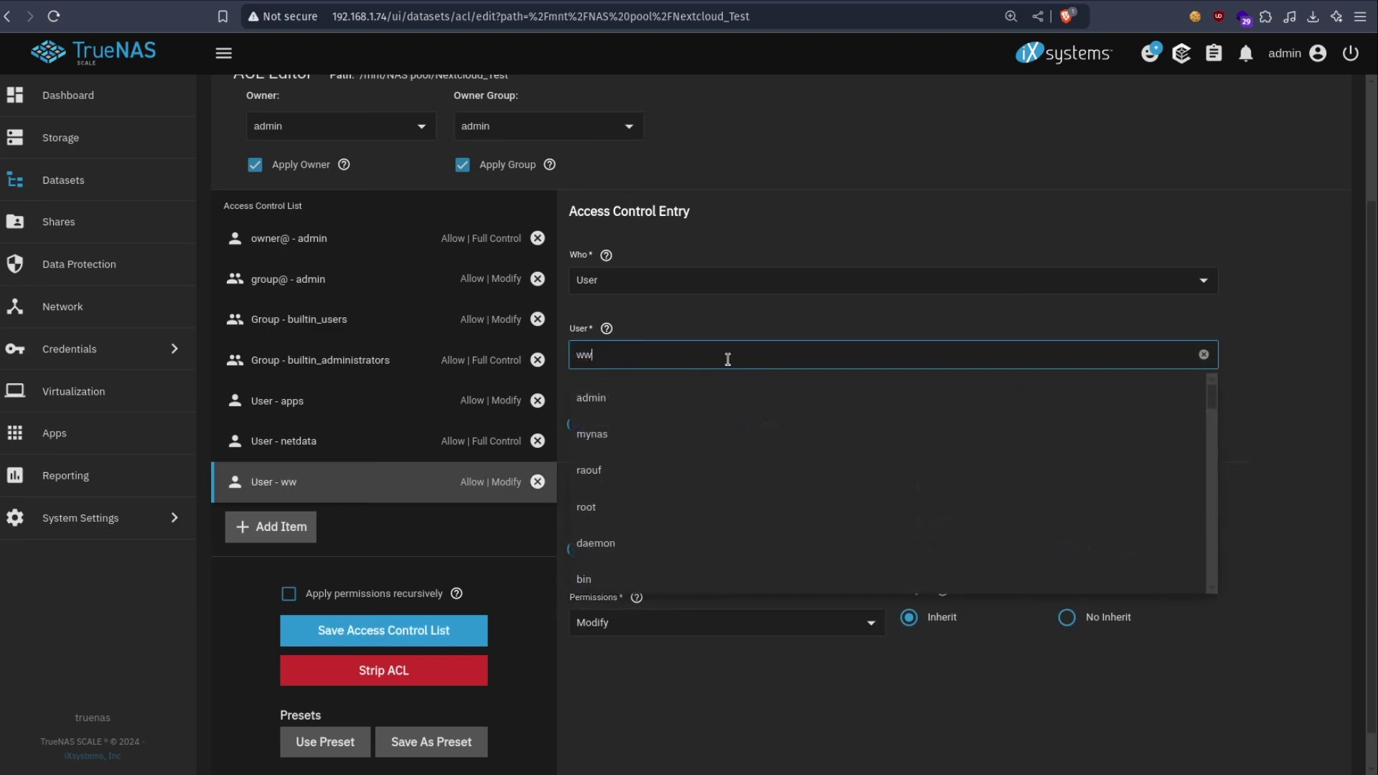
left_click(1013, 330)
left_click(621, 632)
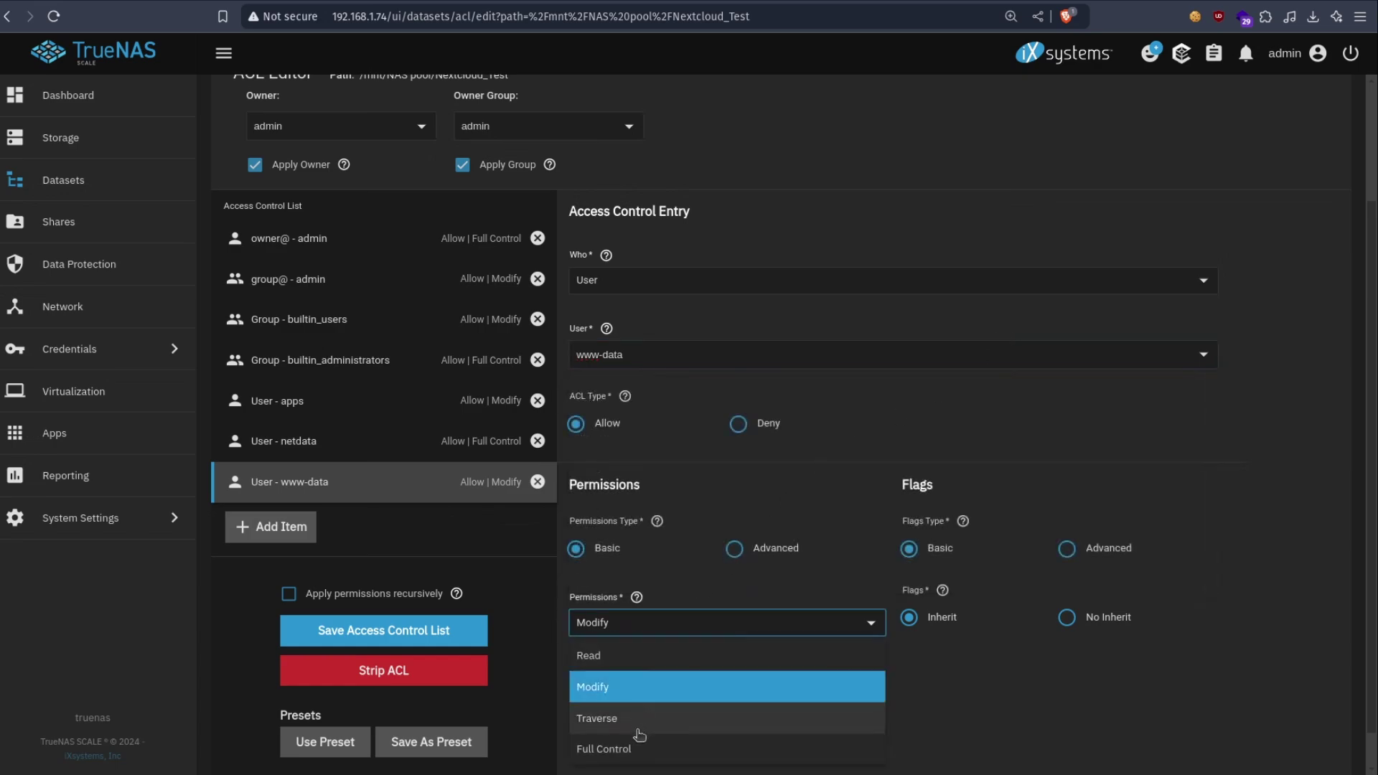
left_click(603, 749)
scroll(255, 580, "down", 1)
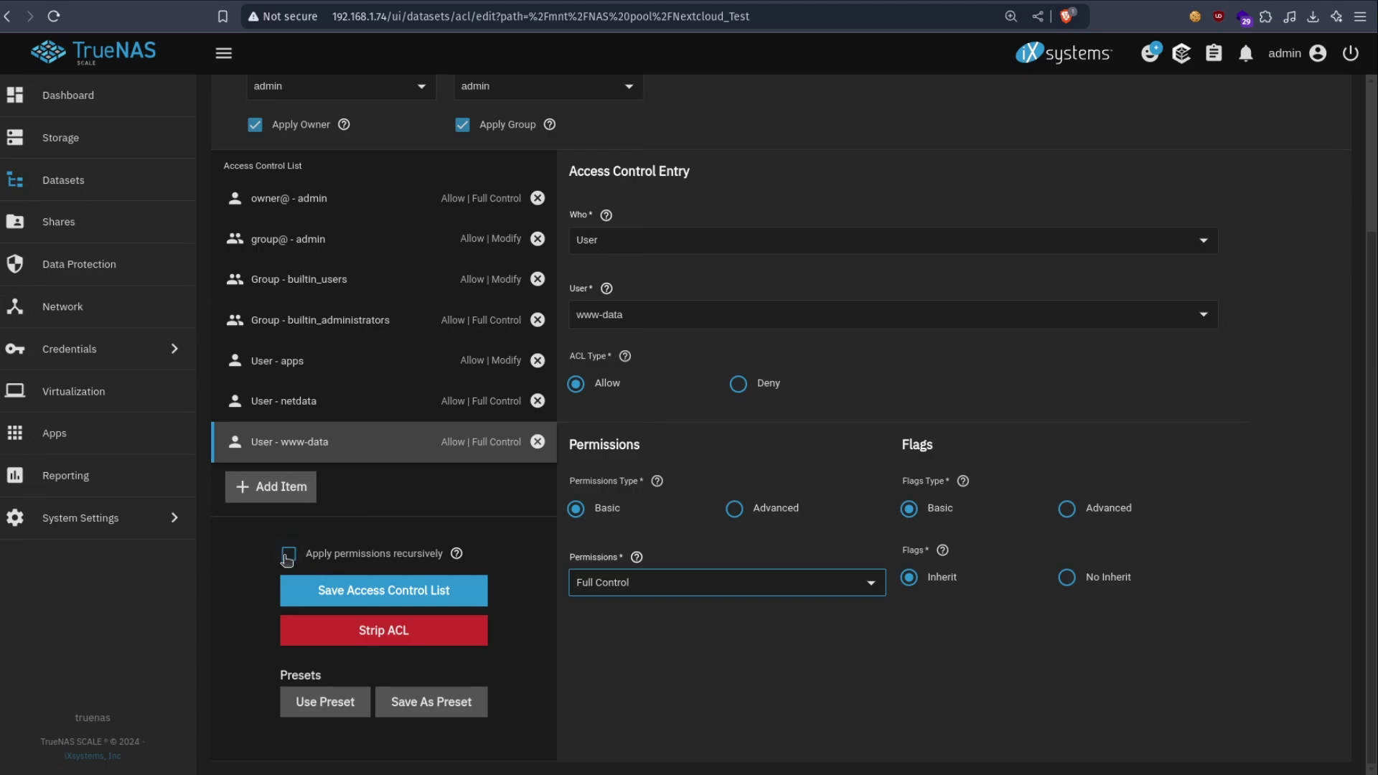
- Save the ACL and add an AppData child dataset with the Apps preset
left_click(312, 591)
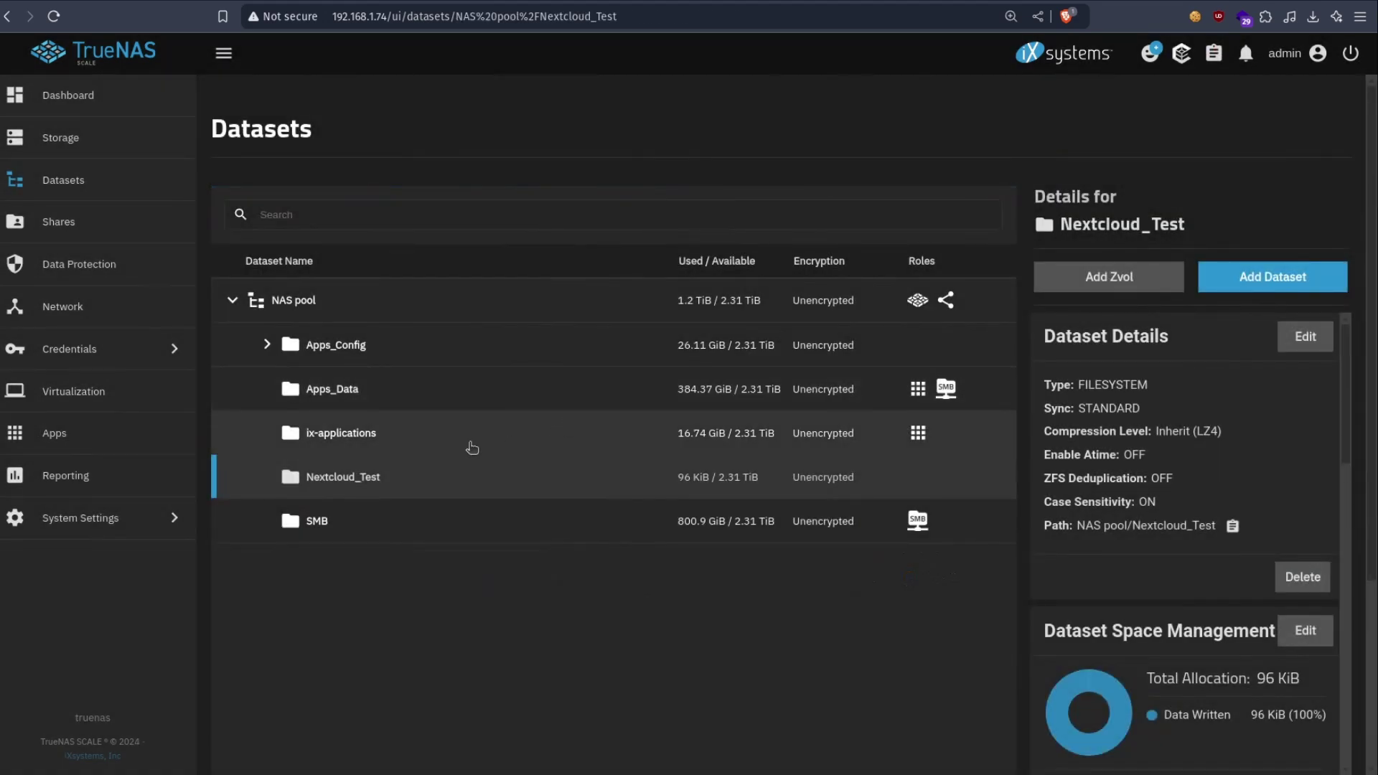
left_click(1246, 281)
left_click(883, 336)
type("AppData")
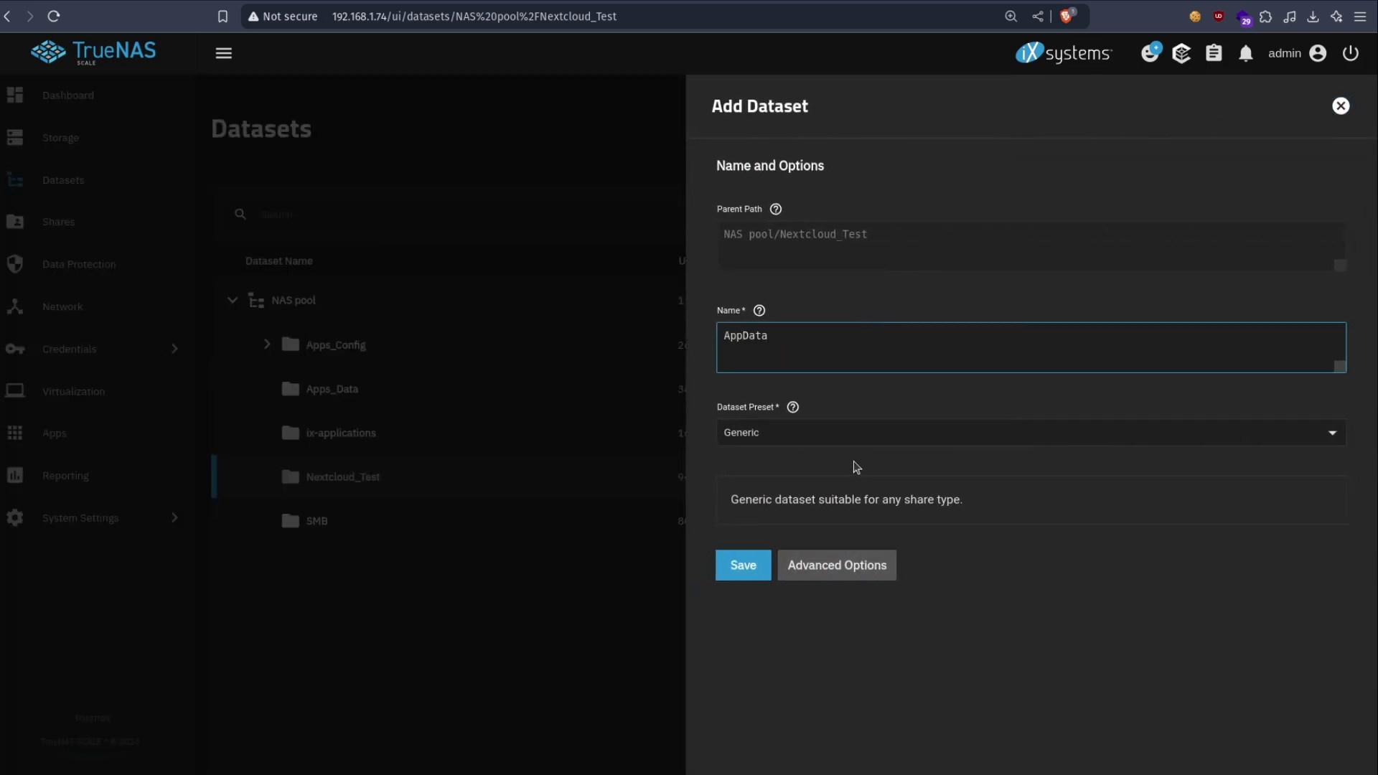
left_click(860, 431)
left_click(779, 531)
left_click(744, 586)
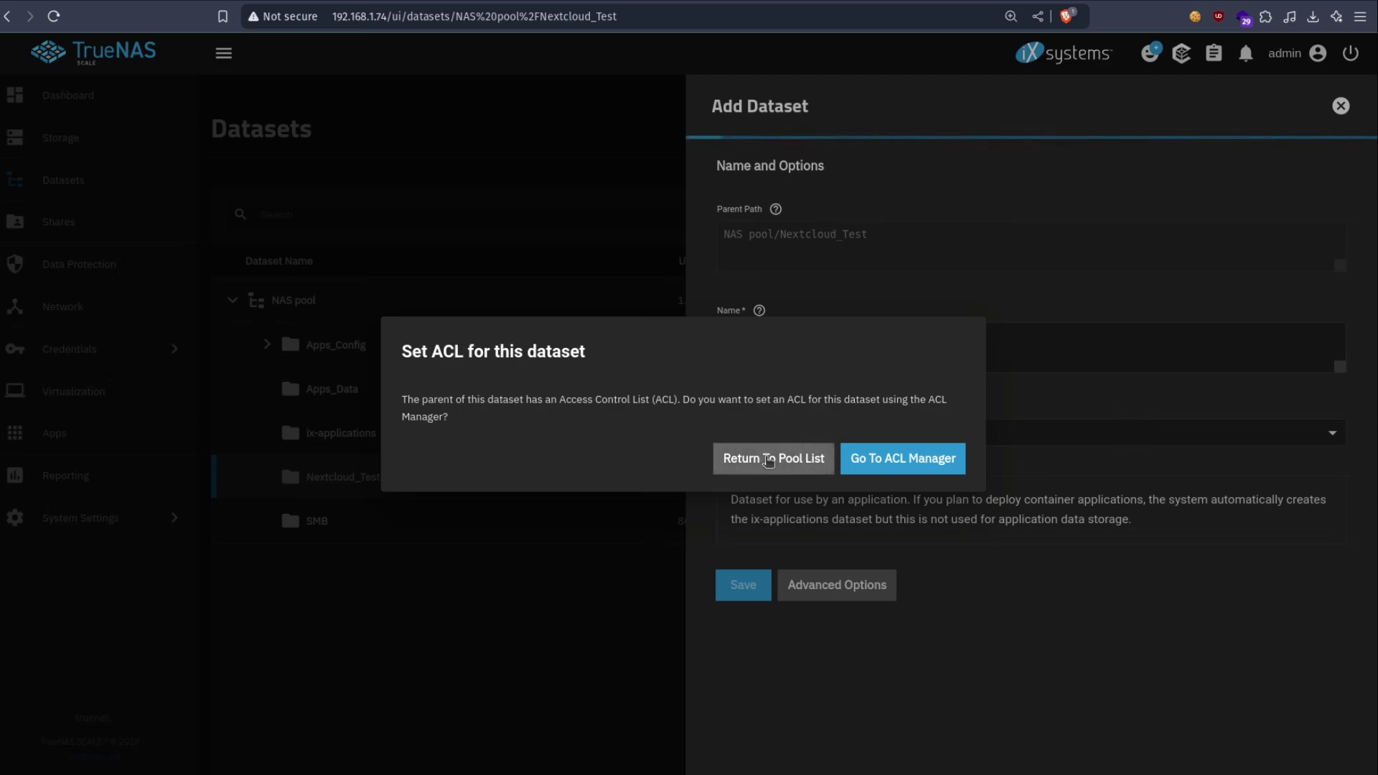
left_click(767, 460)
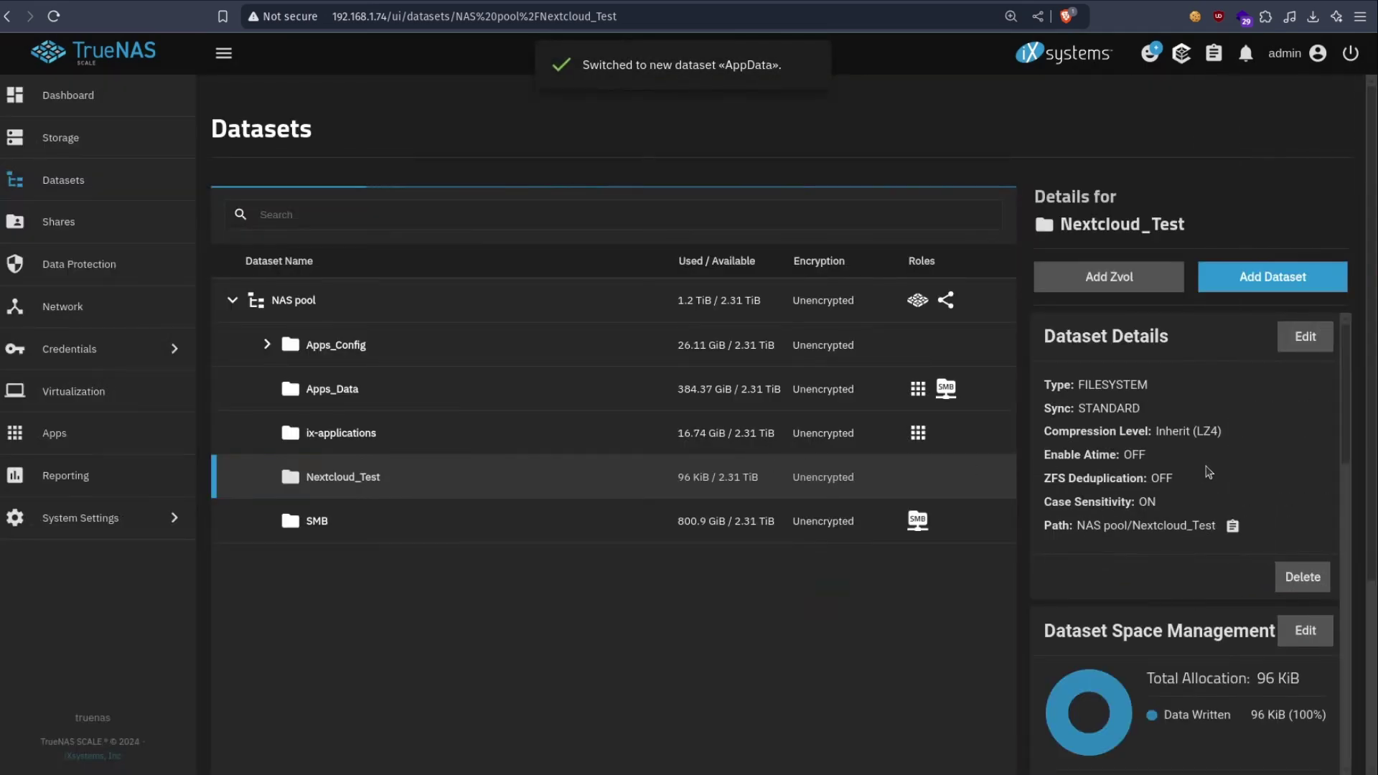
- Add a UserData child dataset under Nextcloud_Test with the Apps preset
left_click(539, 479)
left_click(1271, 282)
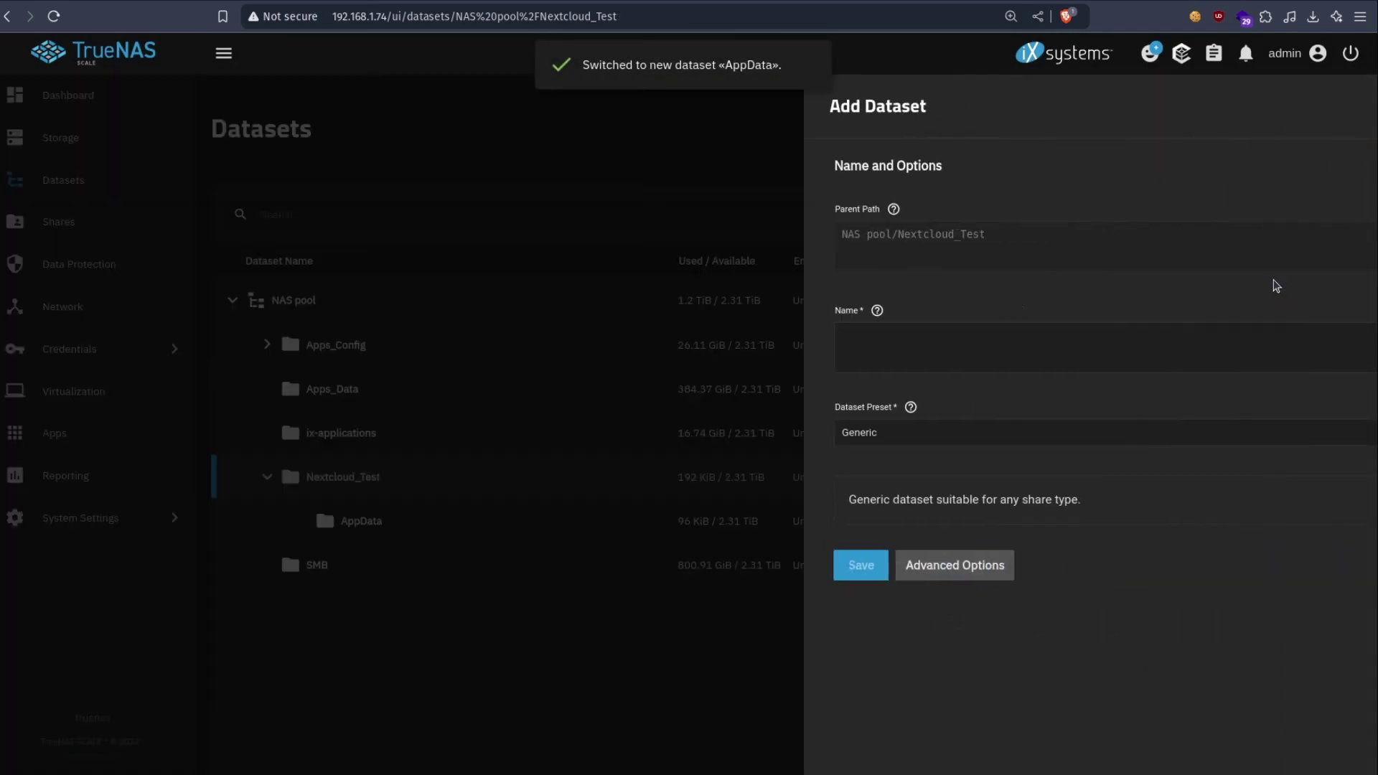
left_click(908, 369)
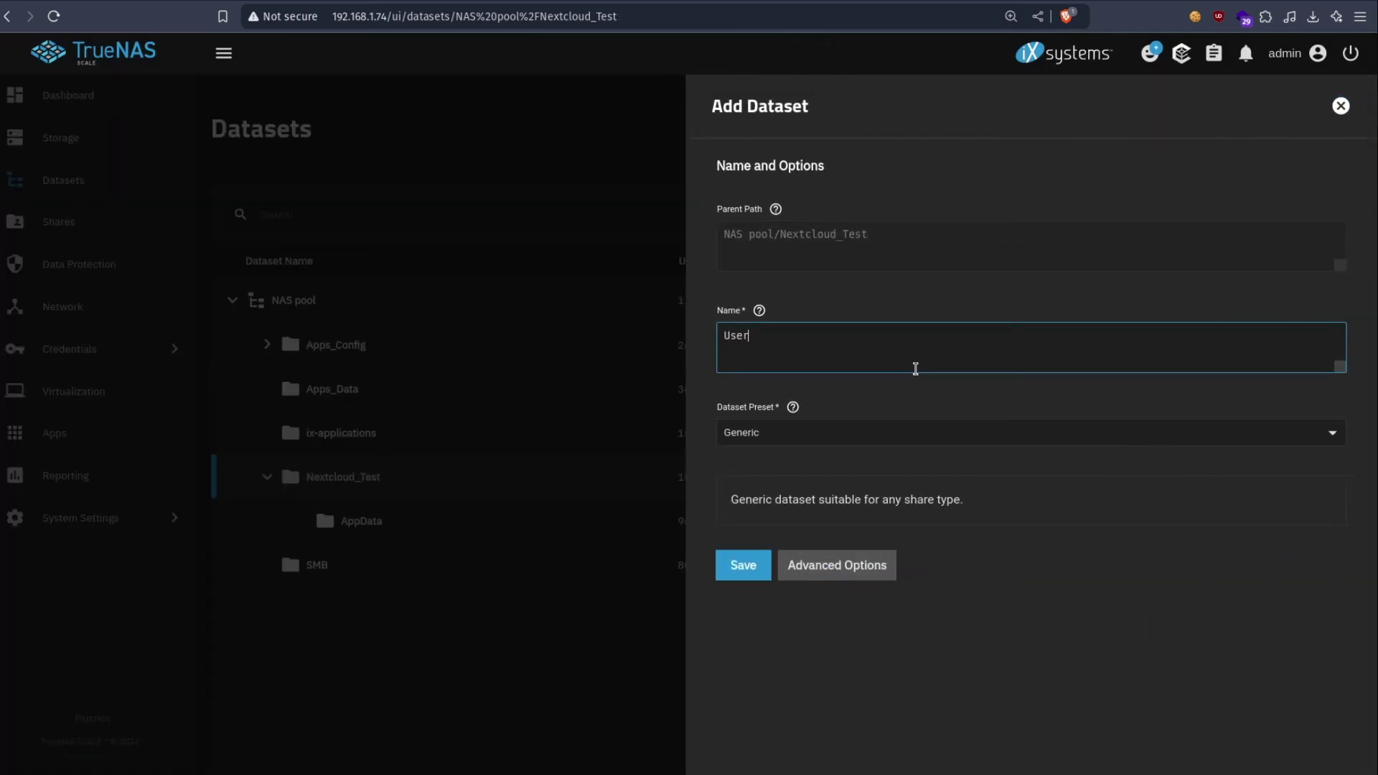
type("UserData")
left_click(851, 434)
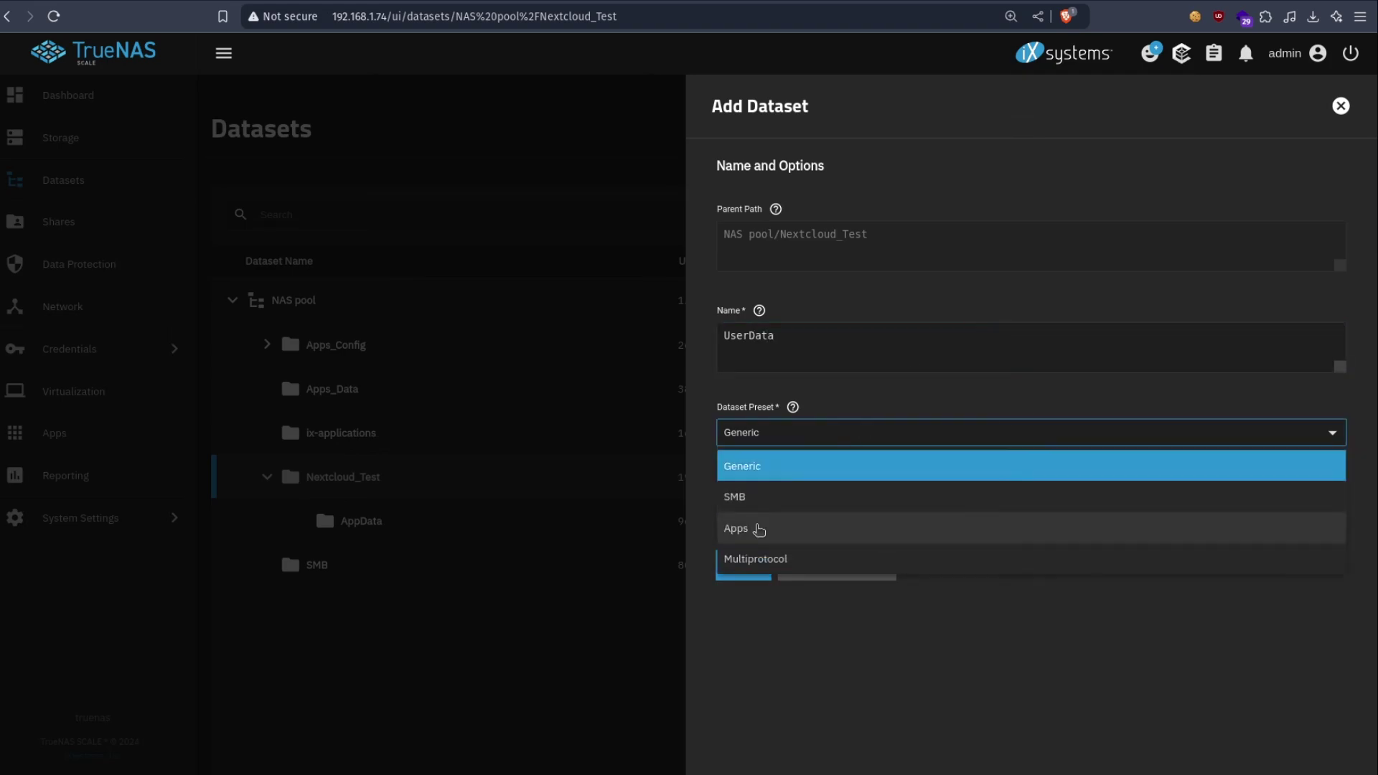
left_click(753, 529)
left_click(756, 574)
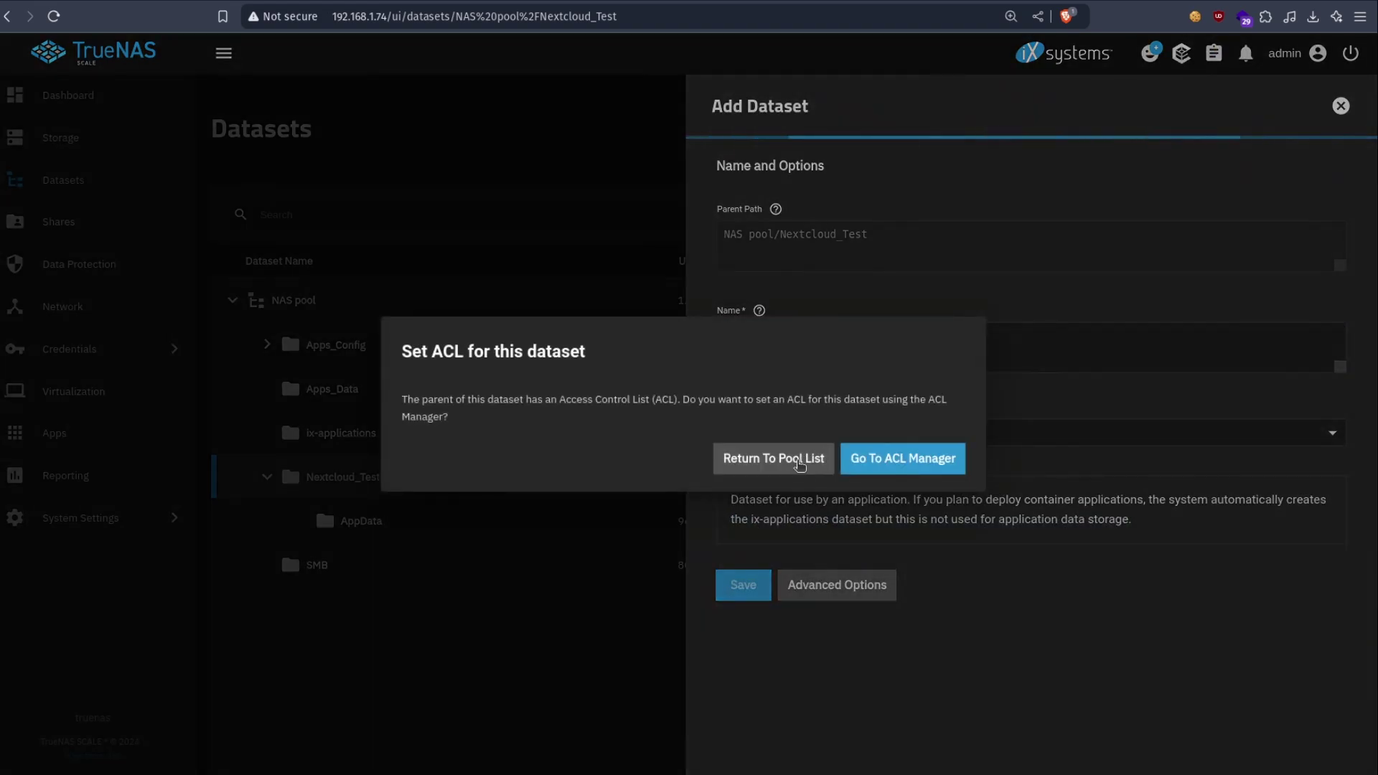
left_click(832, 456)
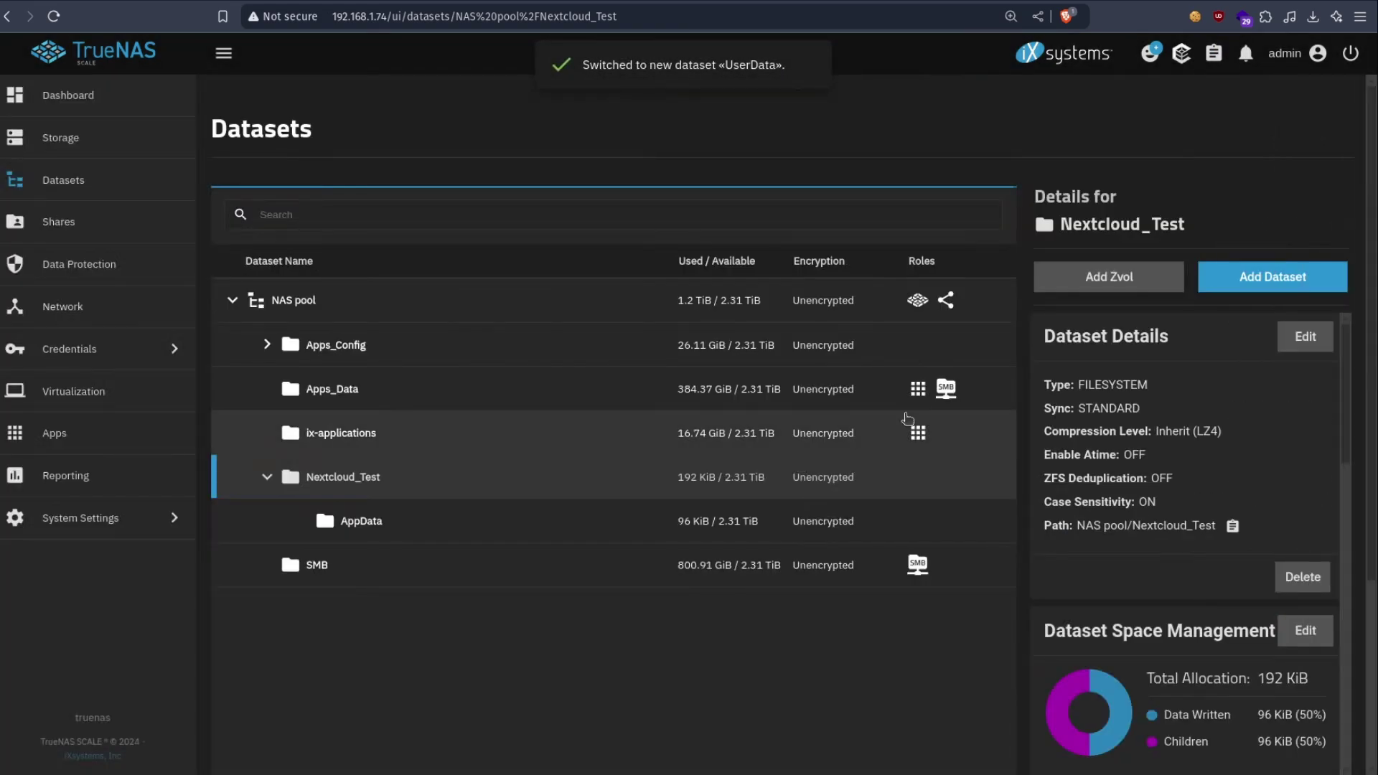
- Add a PostgresData child dataset under Nextcloud_Test with the Apps preset
left_click(606, 477)
left_click(1272, 276)
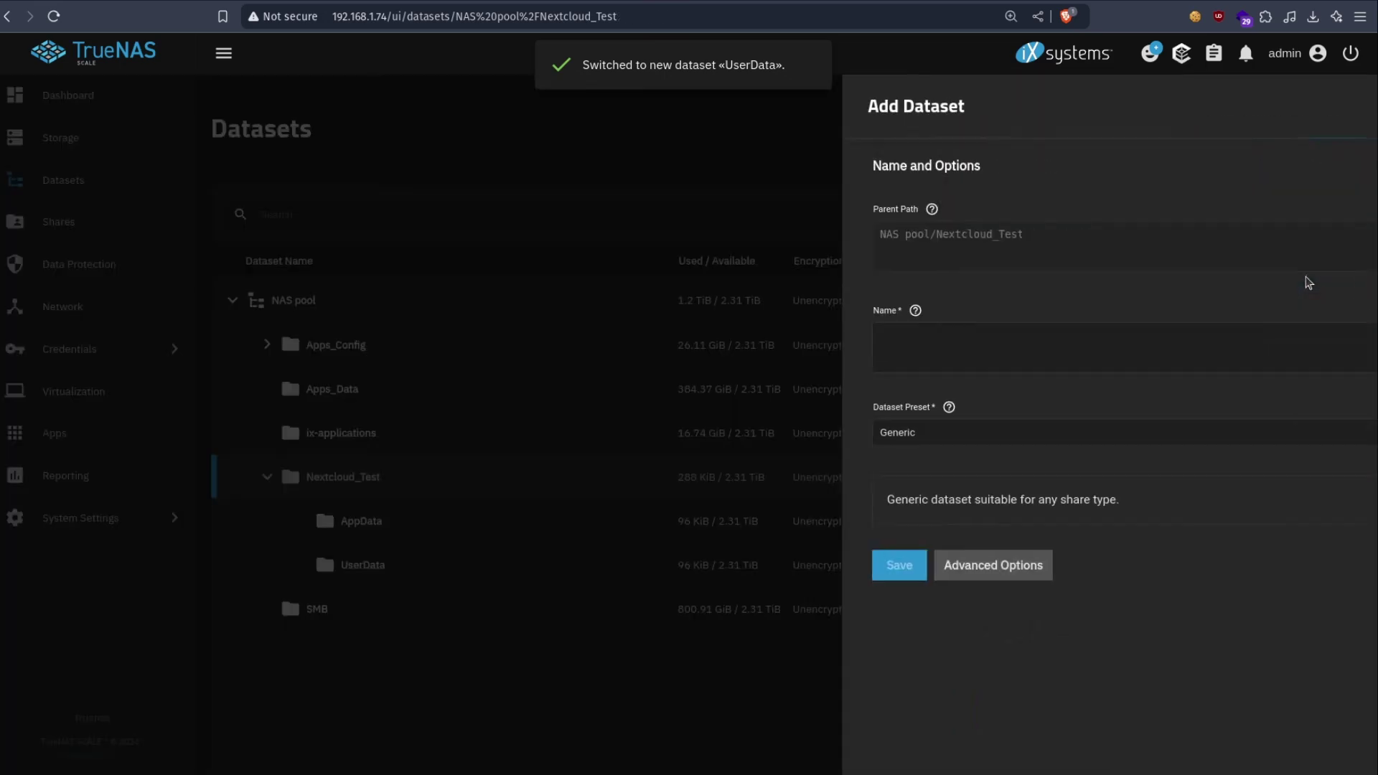
left_click(914, 362)
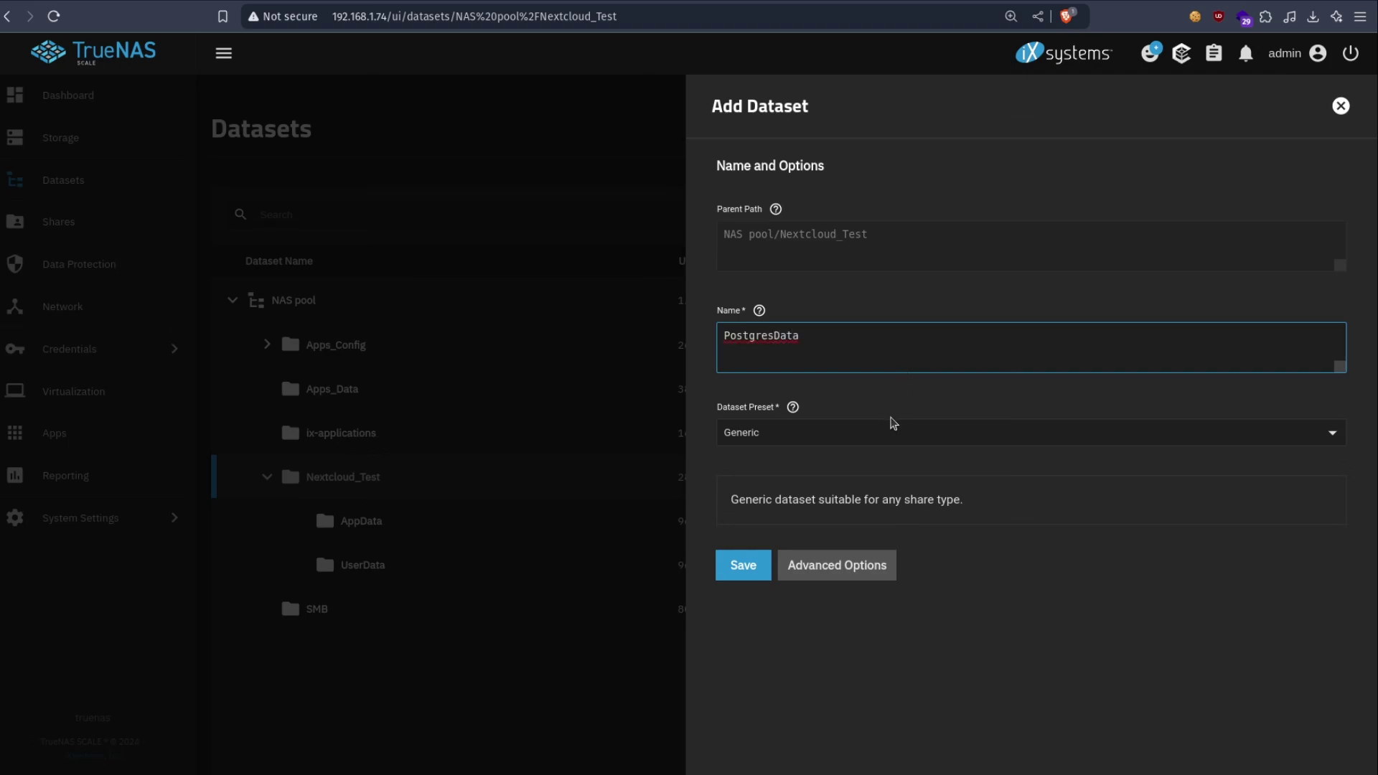
left_click(892, 426)
left_click(769, 526)
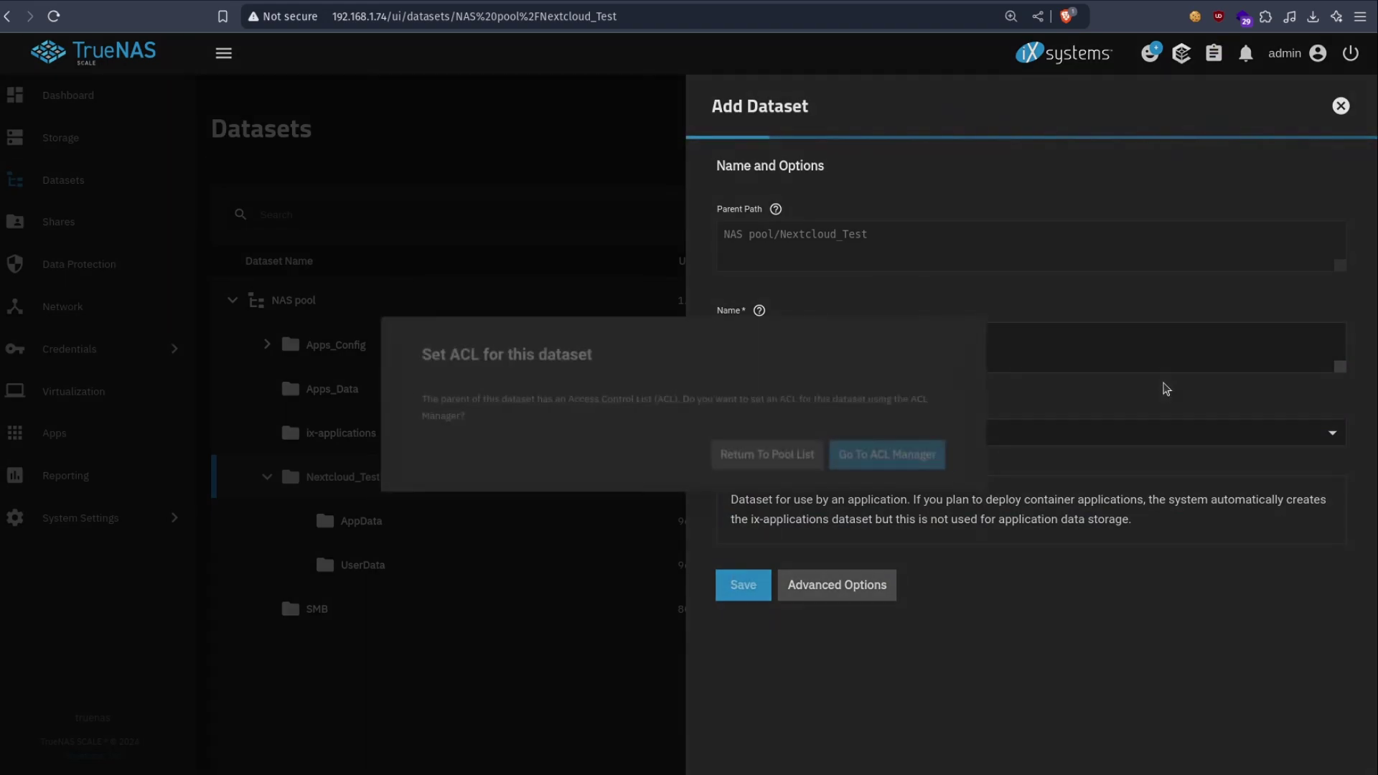
left_click(770, 456)
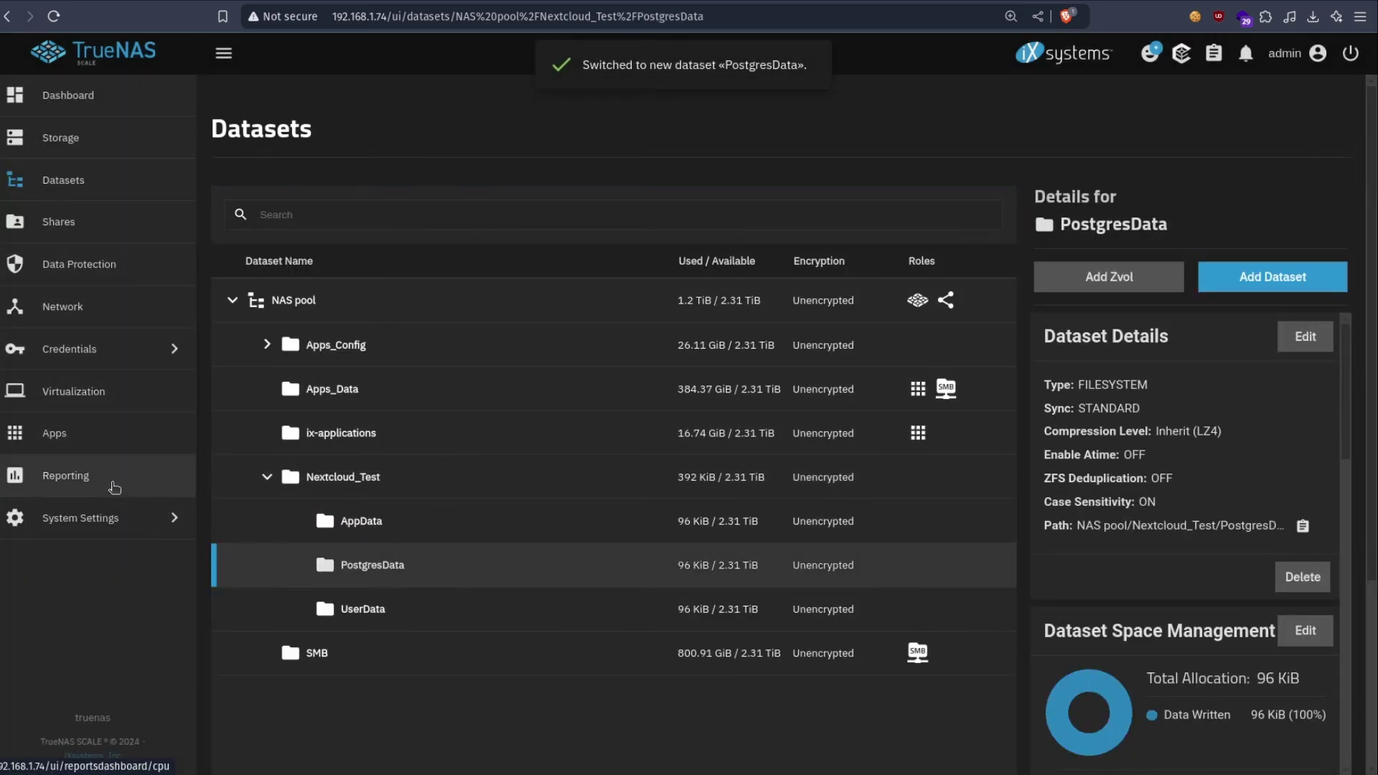
- Stop the existing nextcloud app in Installed applications
left_click(72, 439)
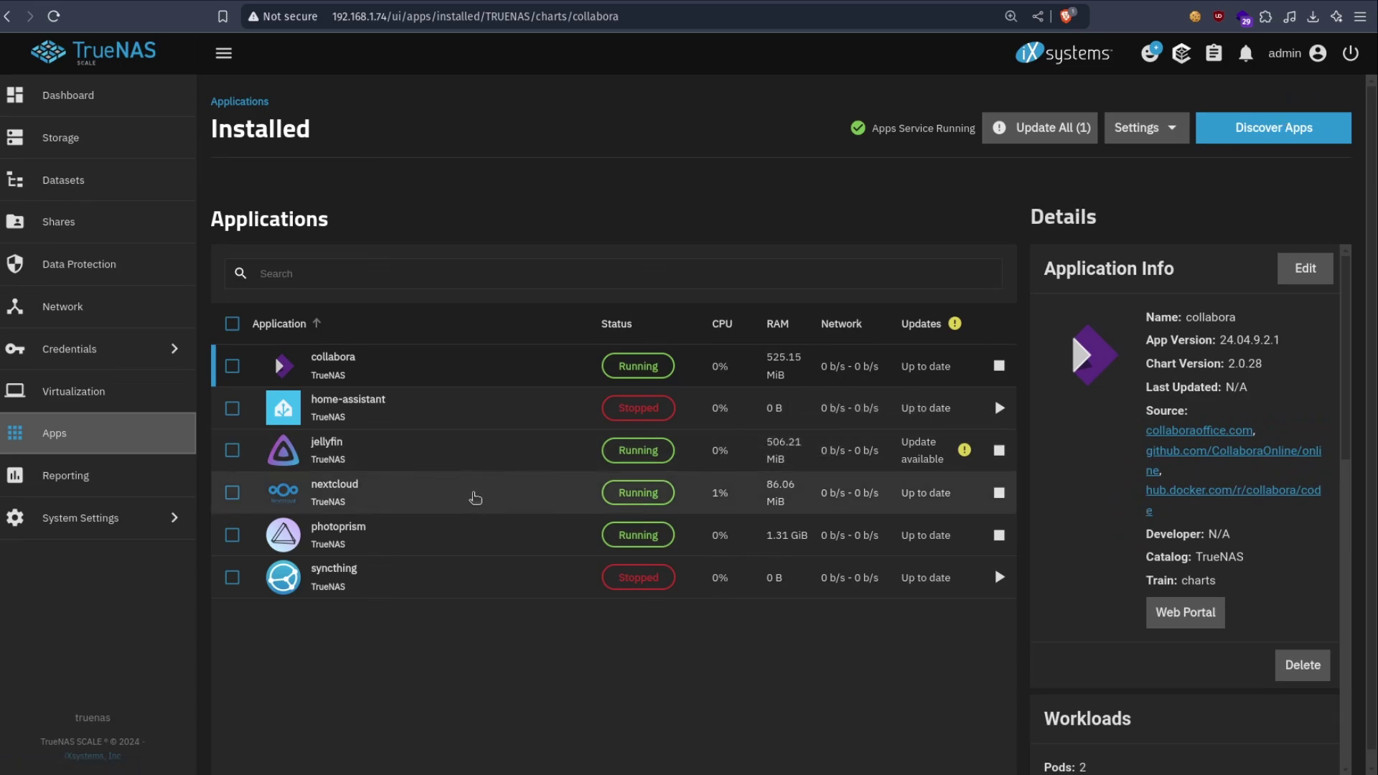
left_click(475, 497)
left_click(998, 492)
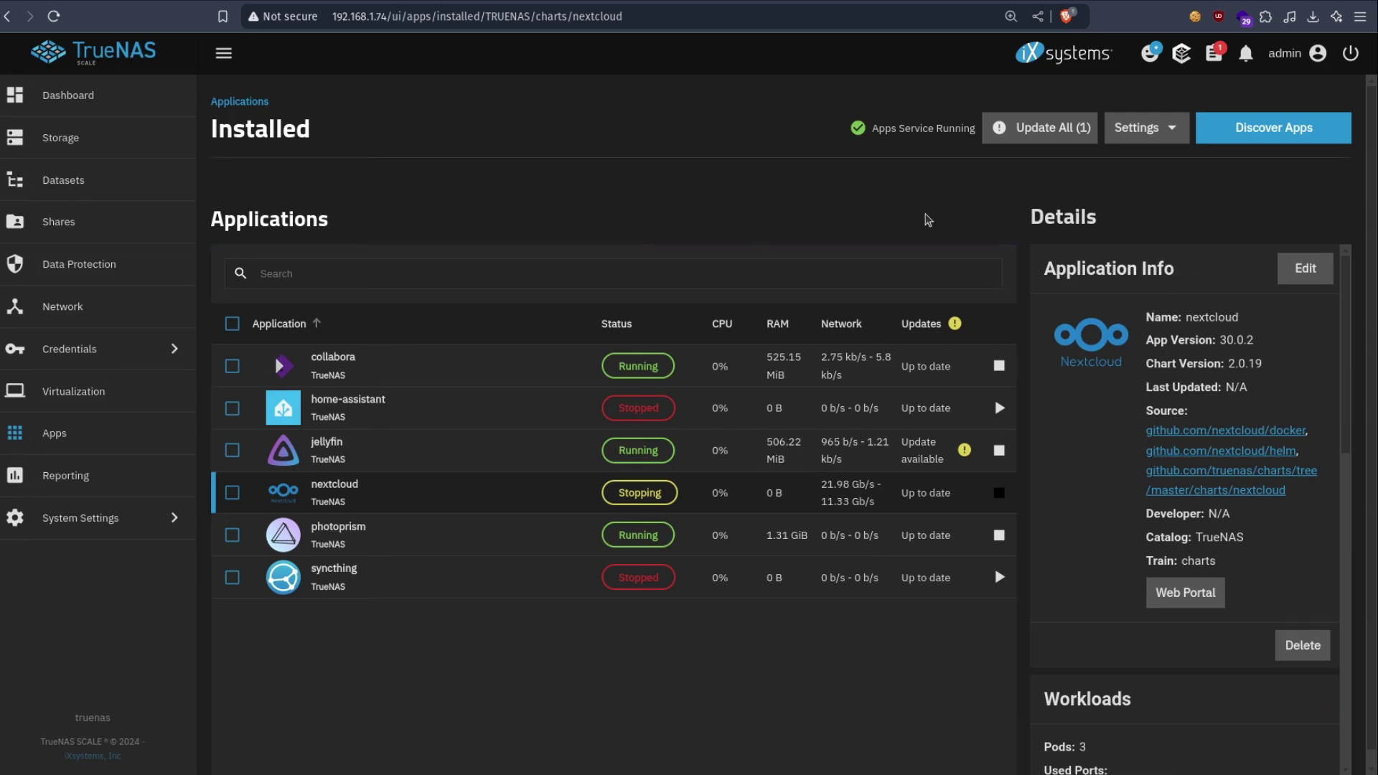
- Search the catalogue for 'nextcl' and choose Install Another Instance of Nextcloud
left_click(1313, 132)
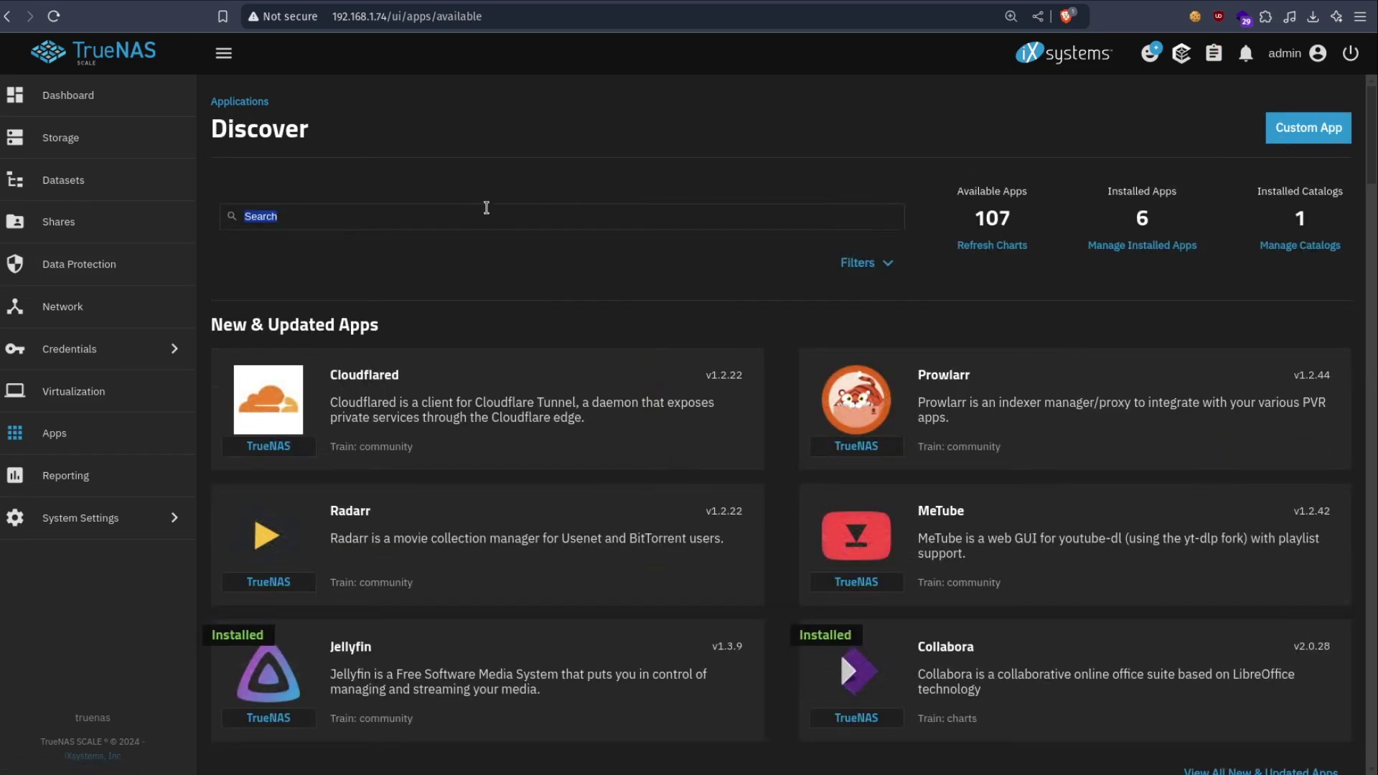
left_click(508, 219)
type("nextcl")
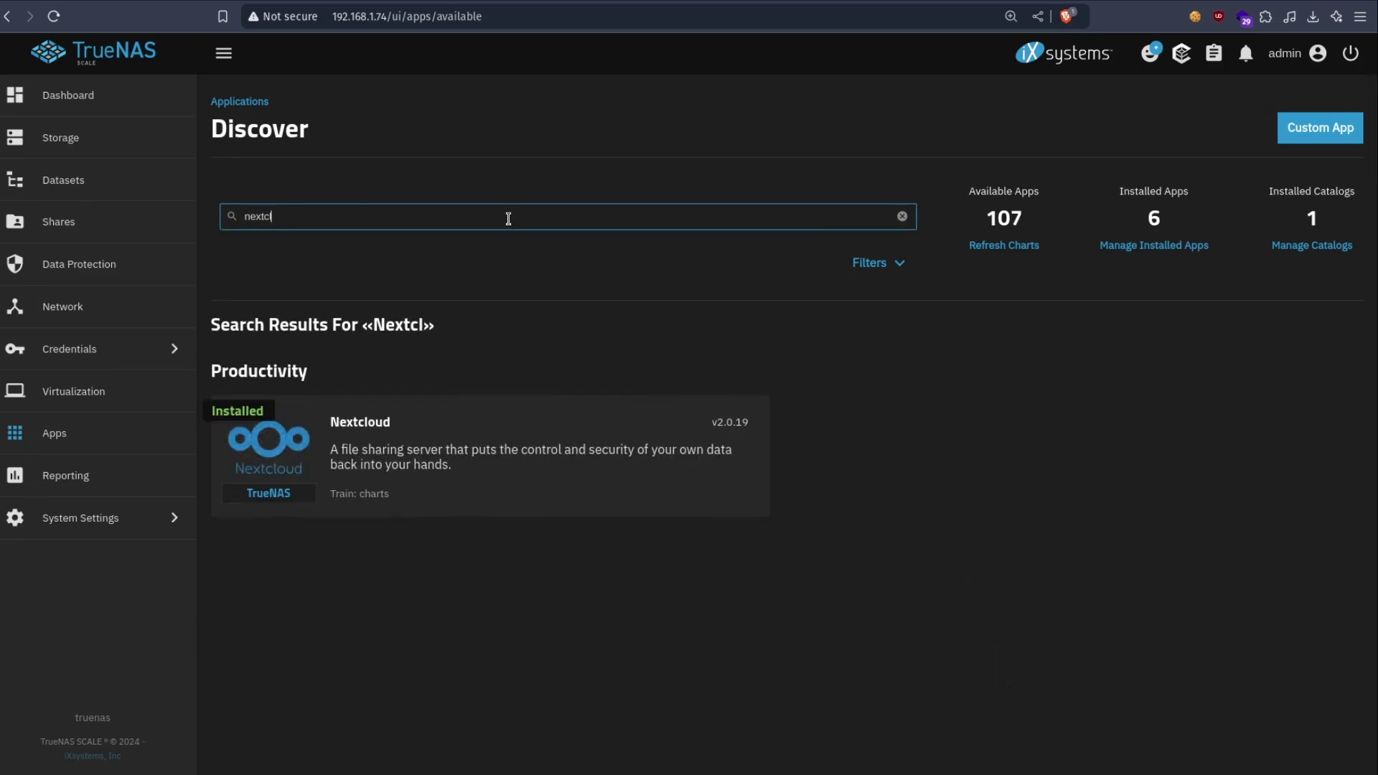
left_click(377, 451)
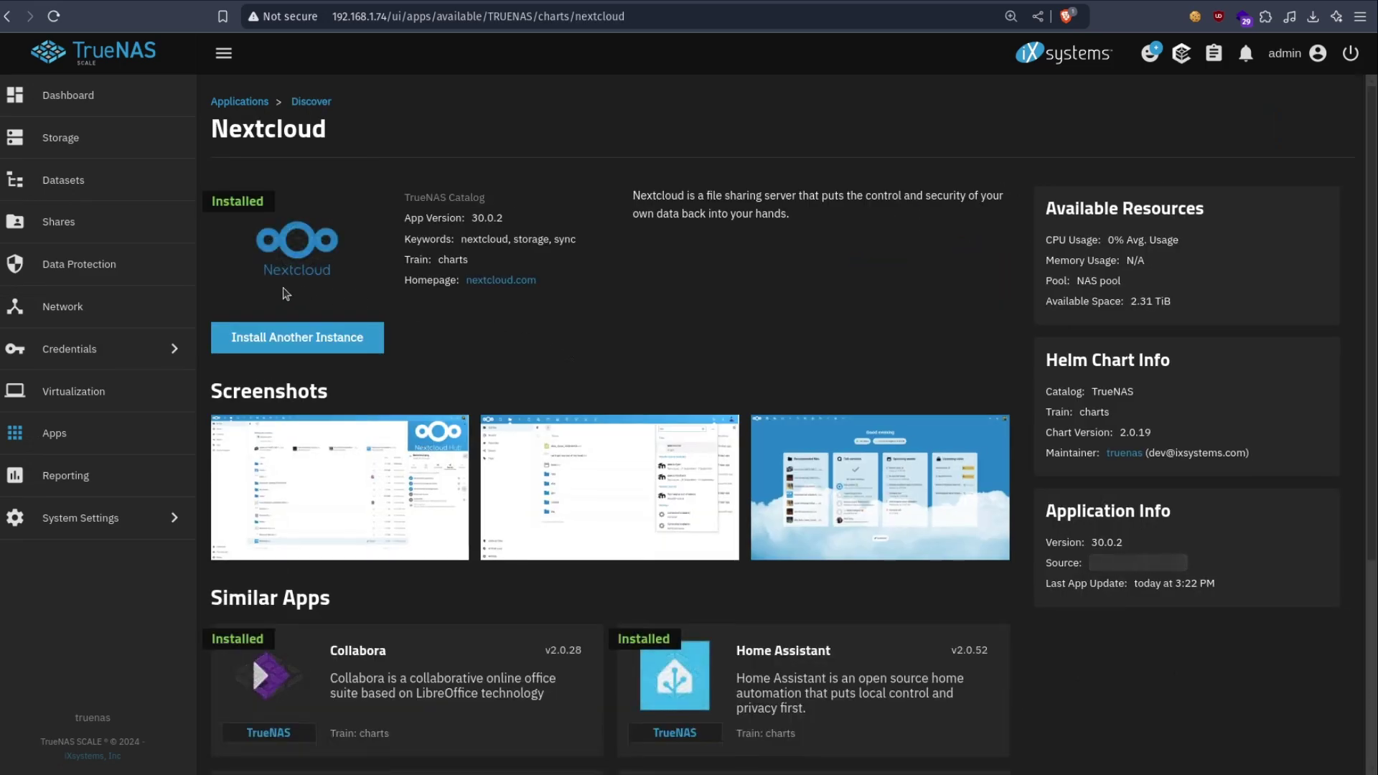
left_click(273, 340)
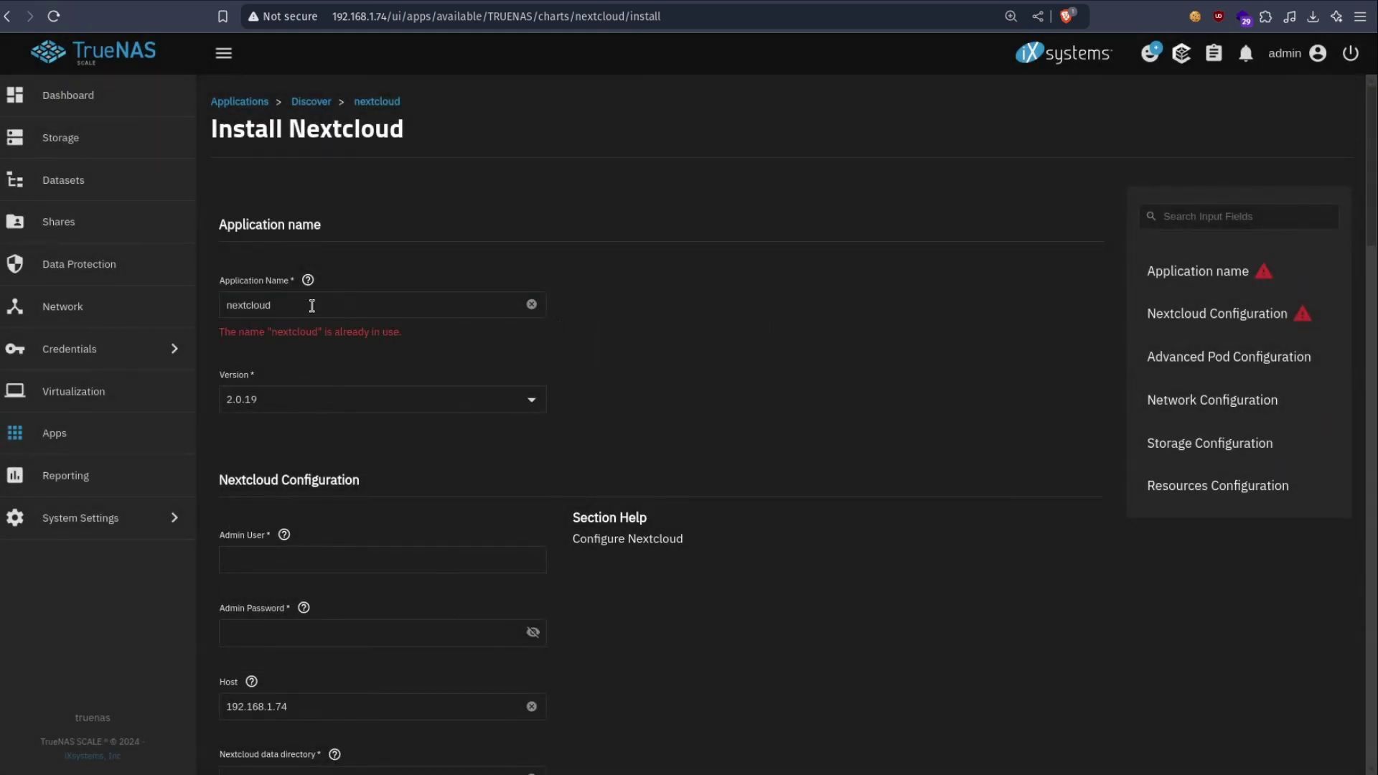
- Rename the application to nextcloudtest
left_click(311, 305)
type("_test")
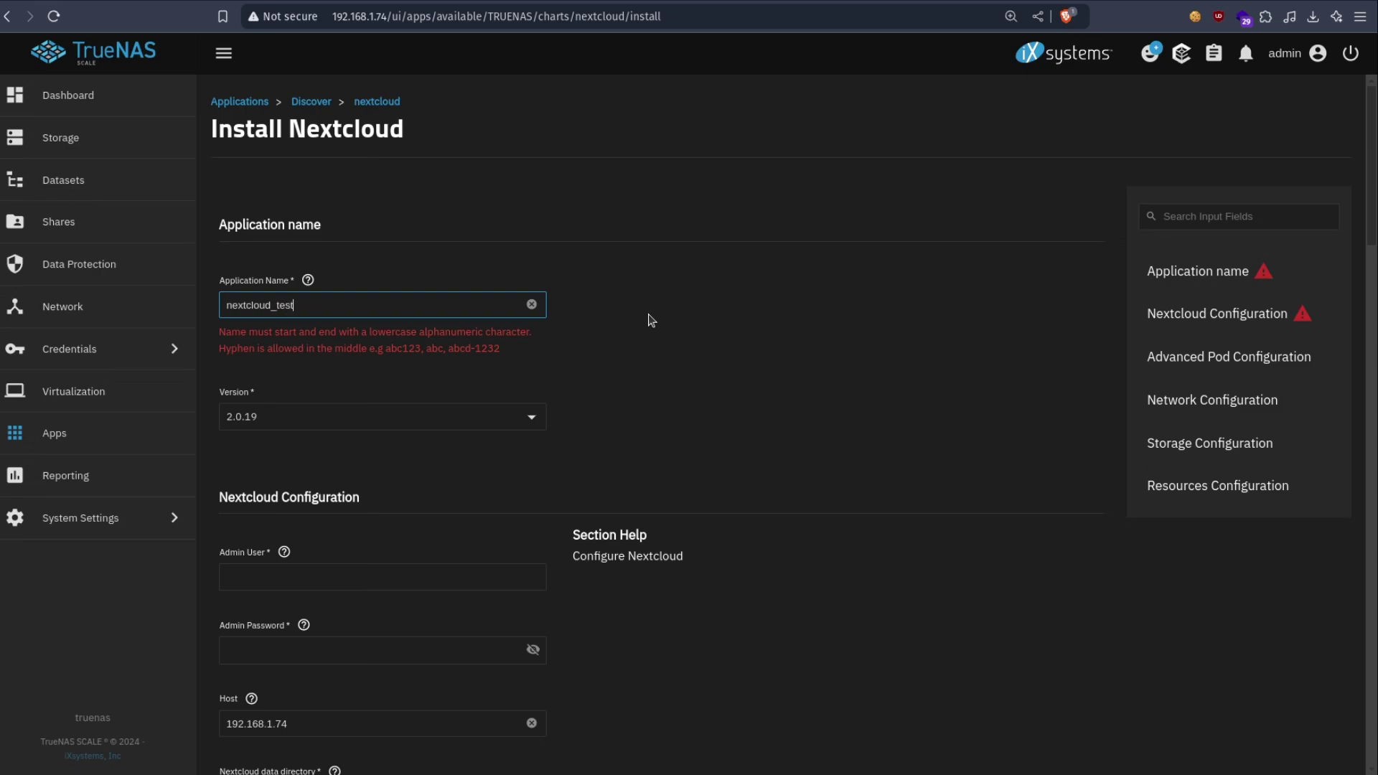
left_click(666, 341)
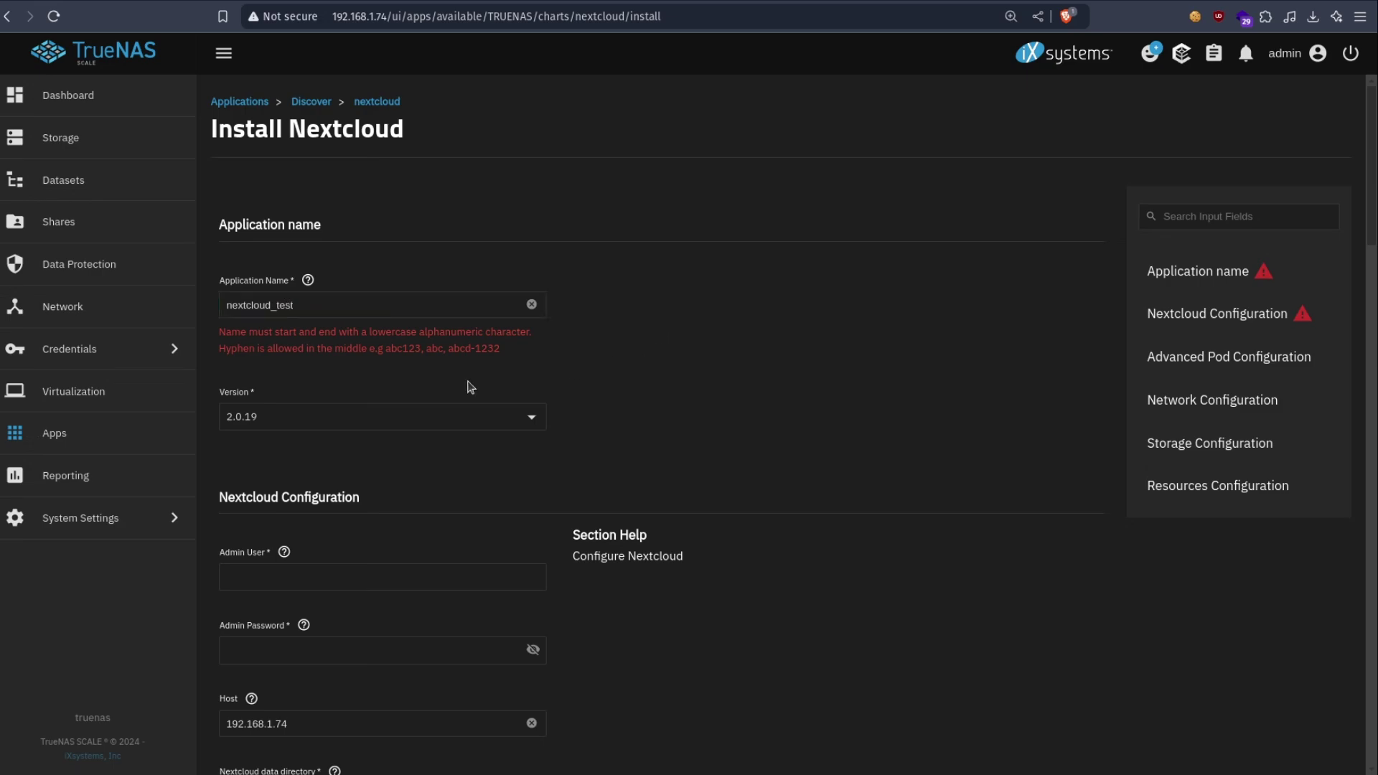
left_click(284, 304)
key("BackSpace")
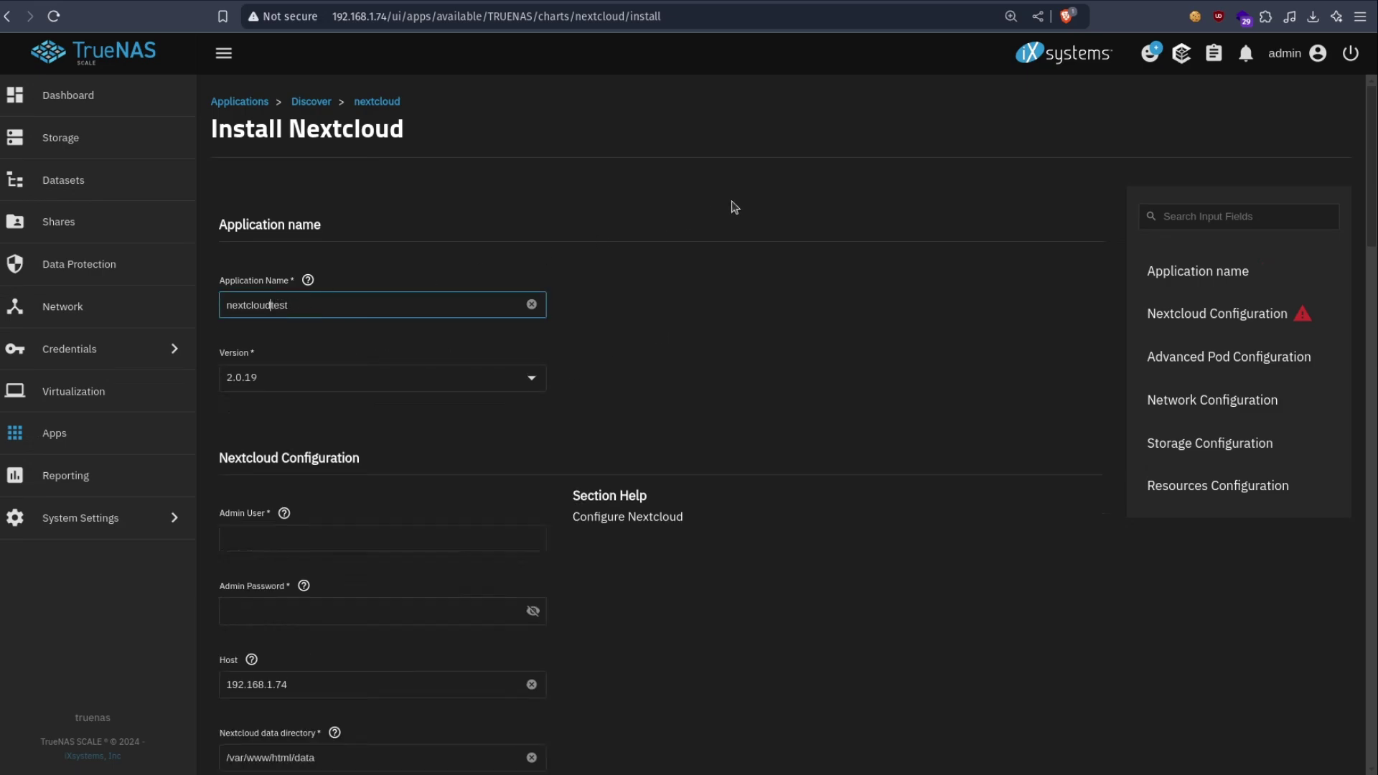
left_click(670, 400)
- Fill in the Nextcloud admin username and admin password
scroll(670, 400, "down", 4)
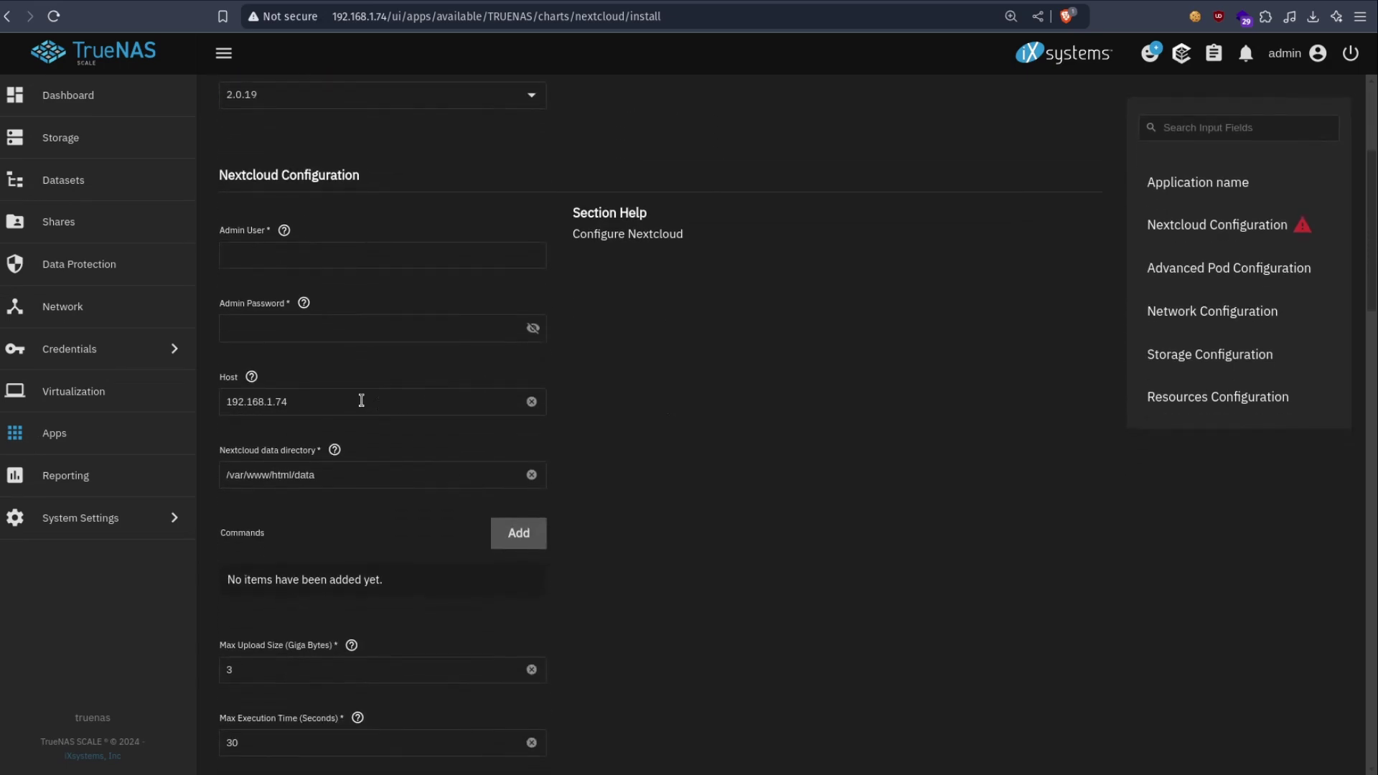
left_click(308, 323)
left_click(331, 240)
left_click(344, 247)
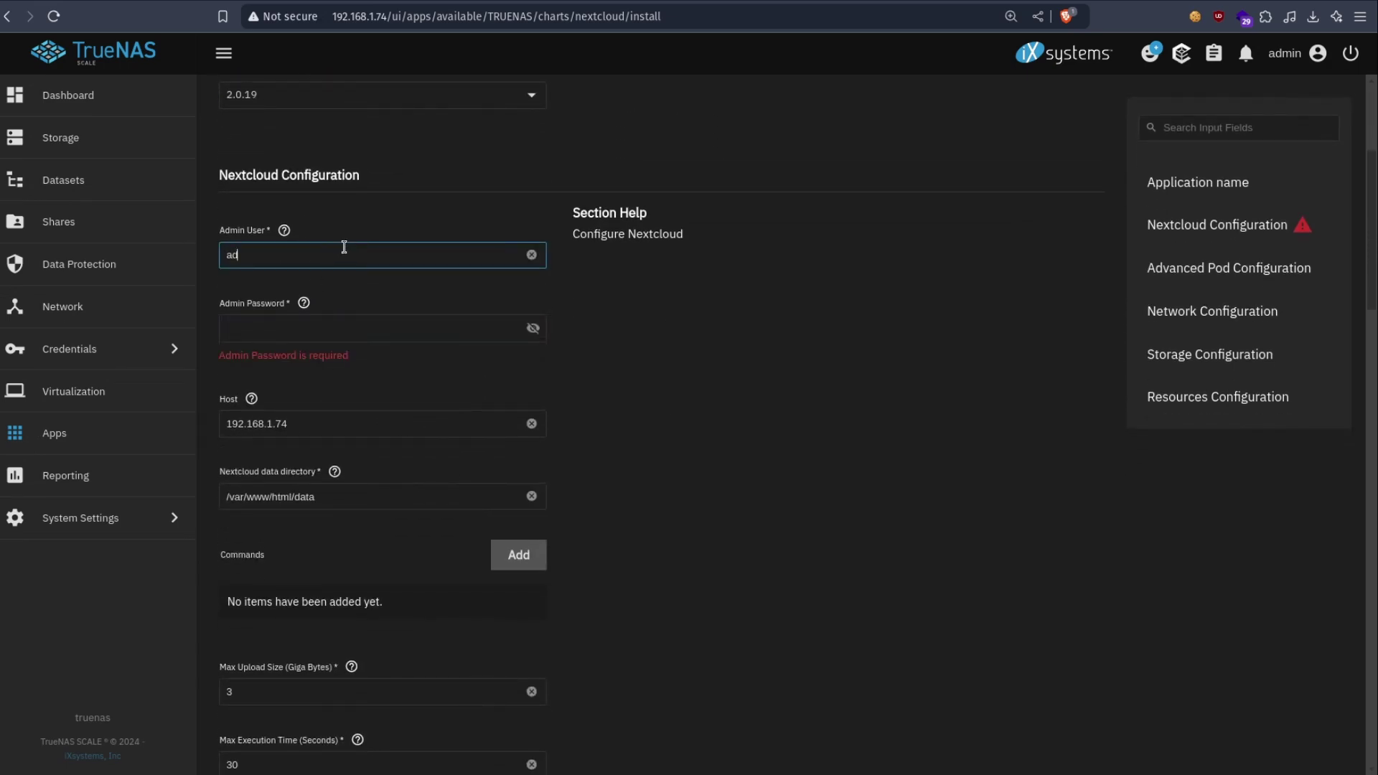
key("Tab")
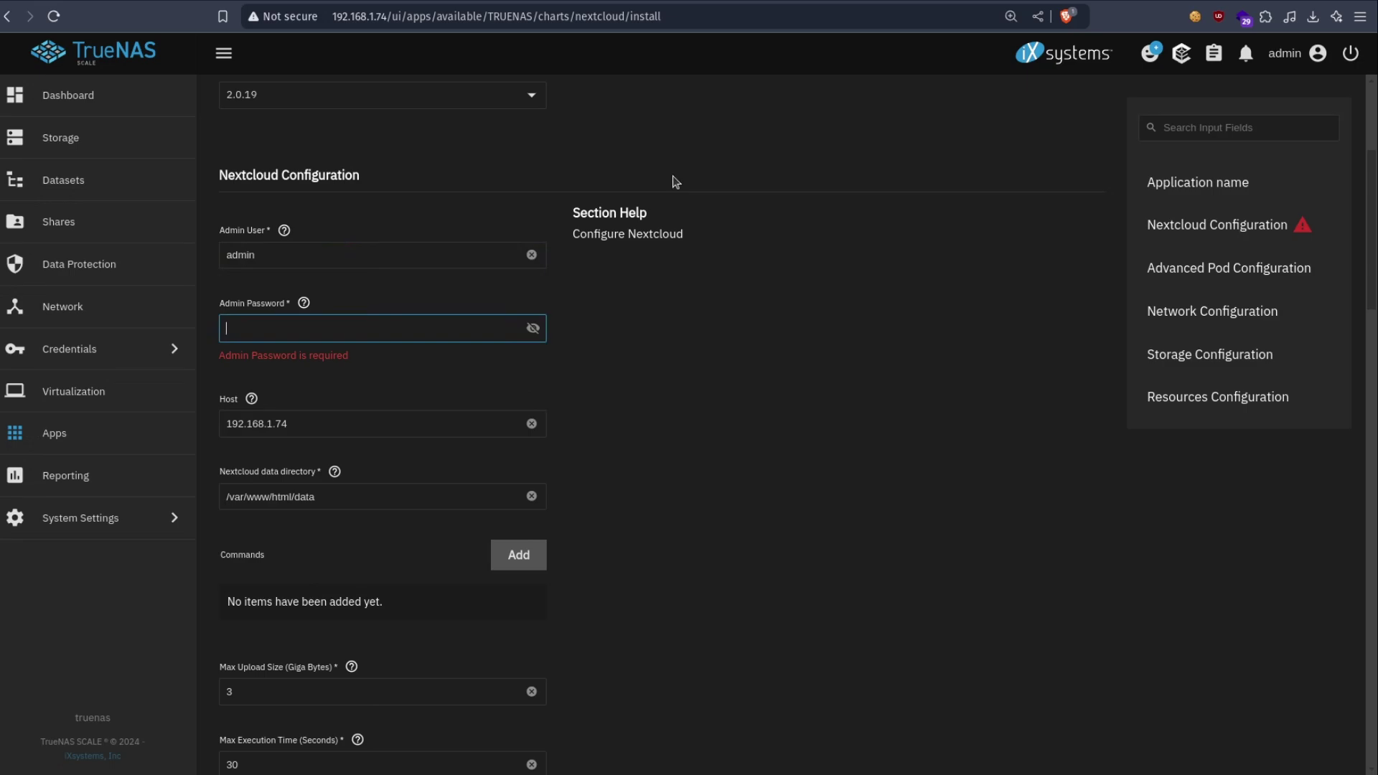
type("••")
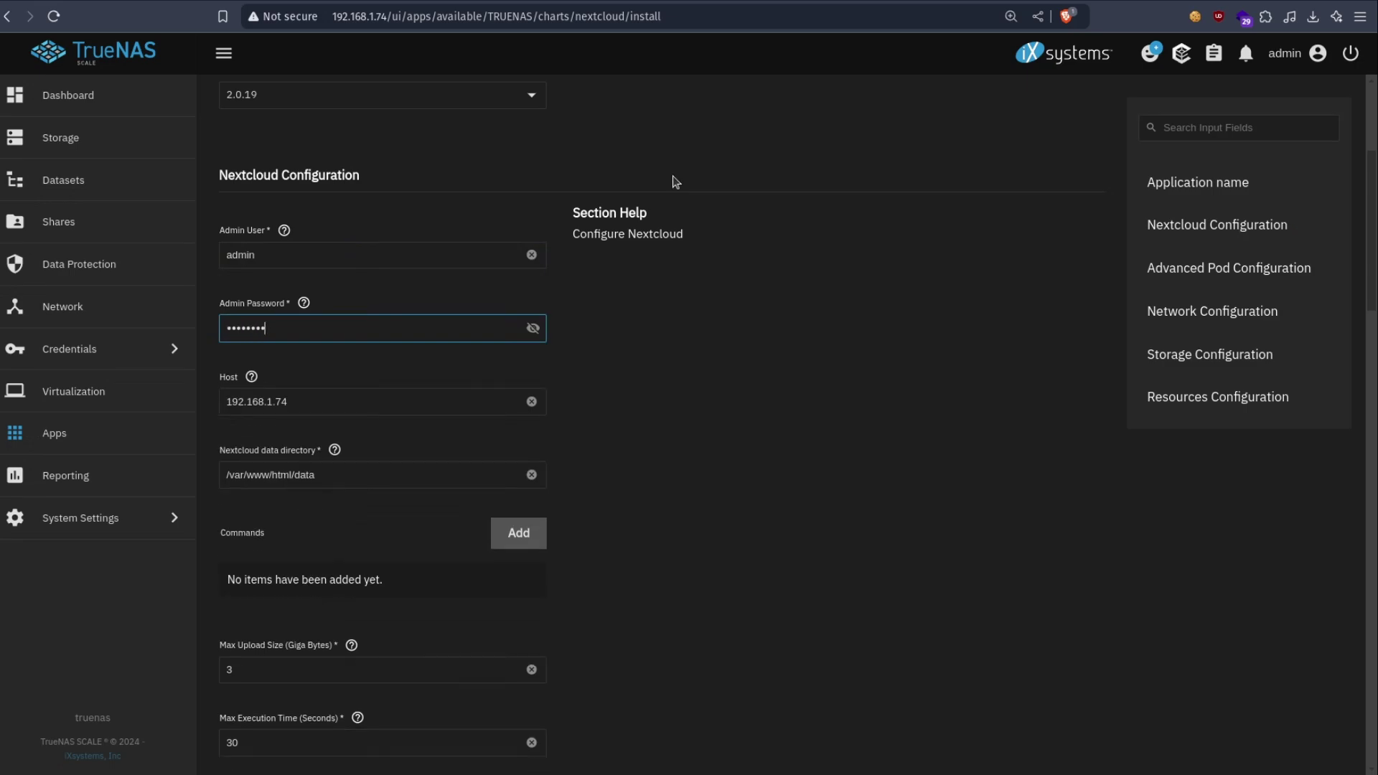
scroll(509, 293, "down", 4)
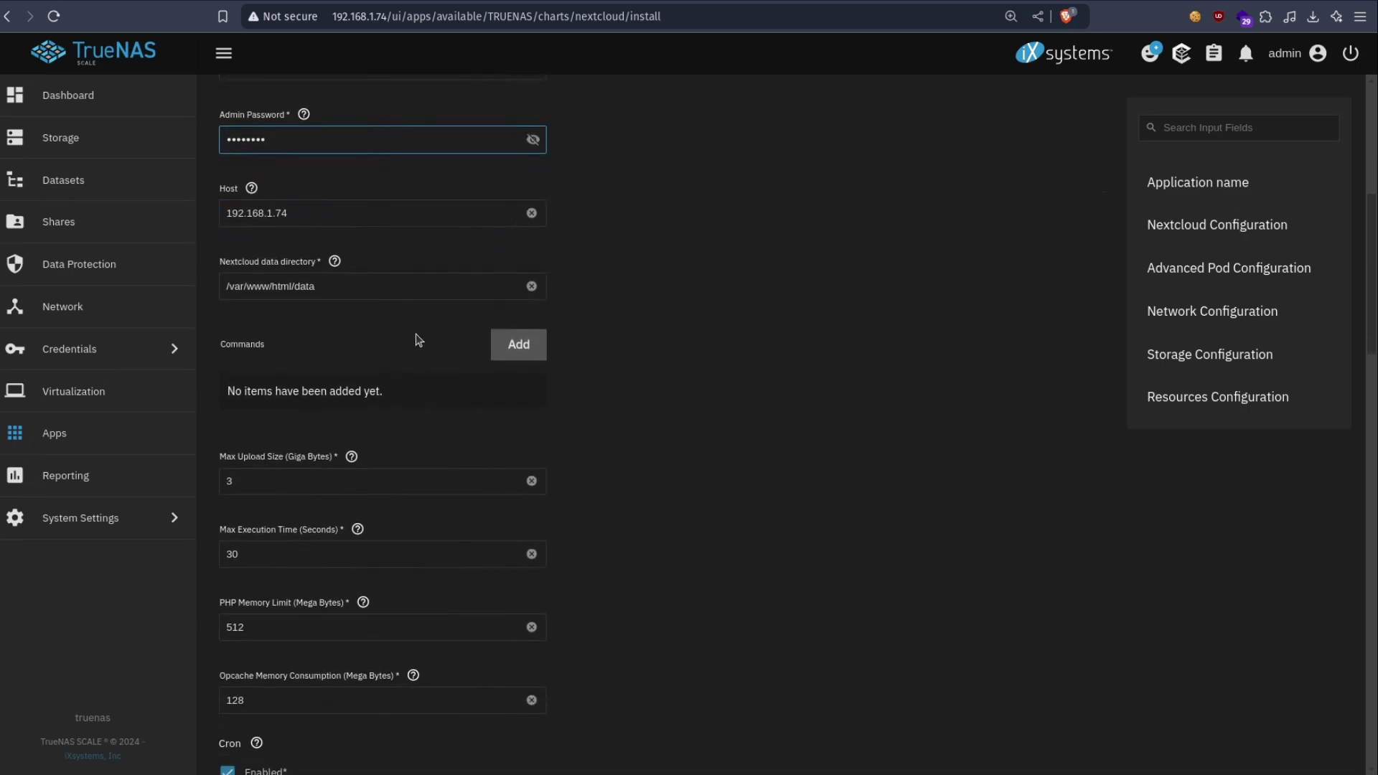
scroll(501, 313, "down", 8)
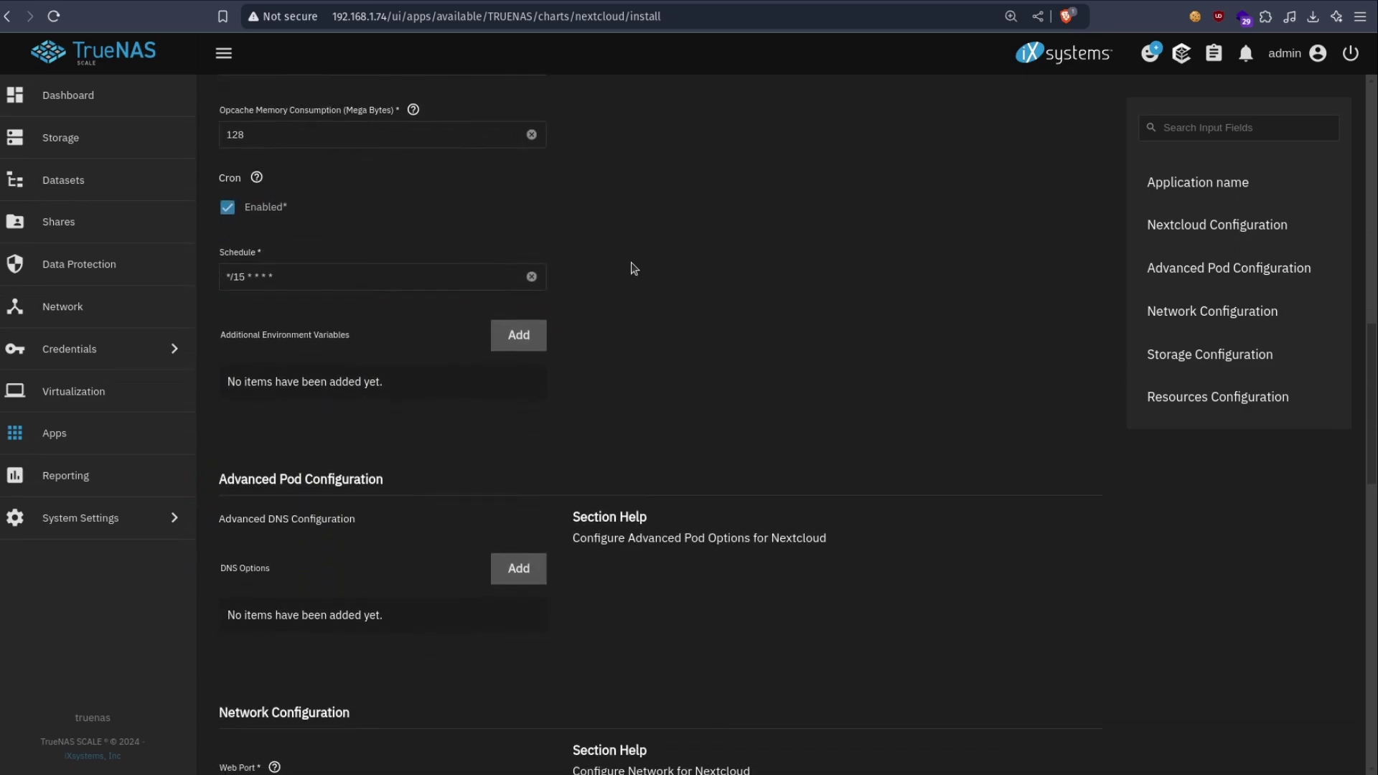
scroll(636, 264, "down", 8)
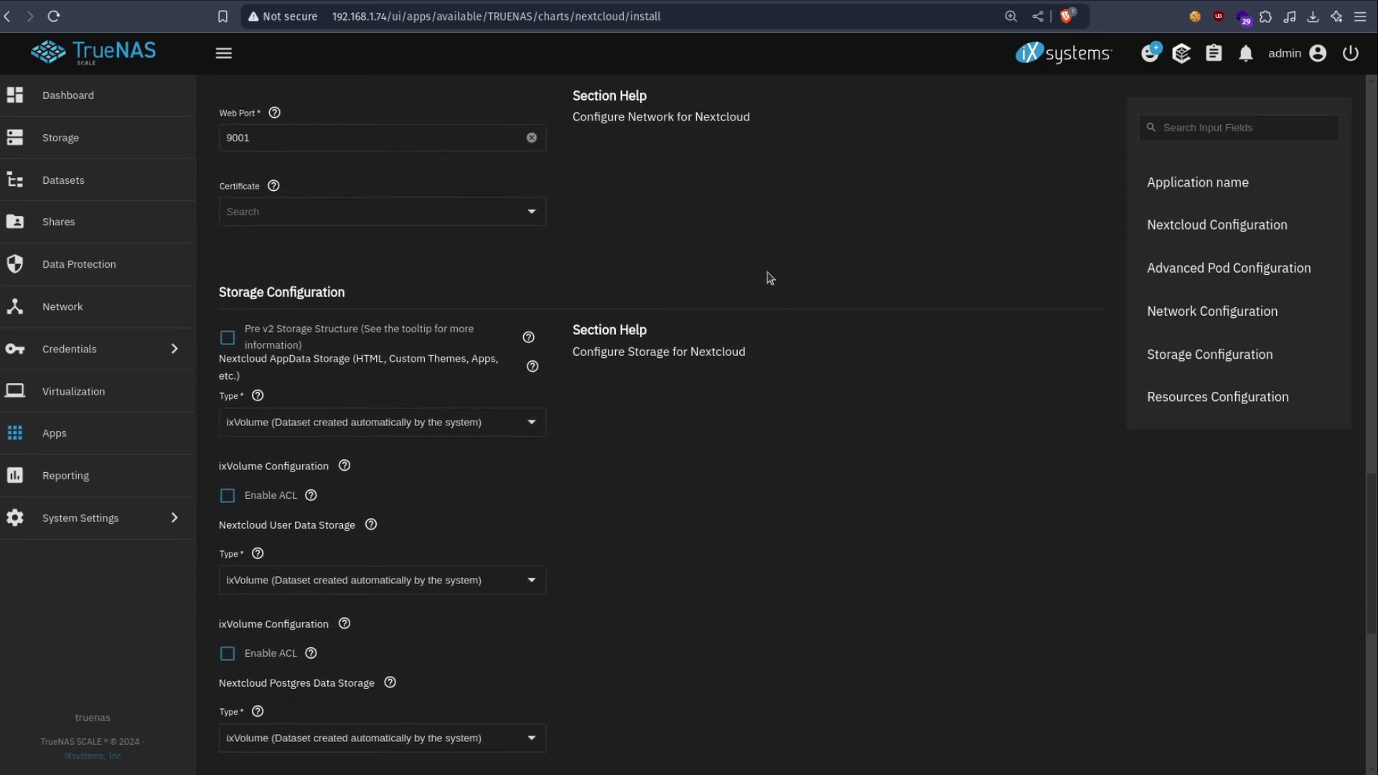
left_click(320, 213)
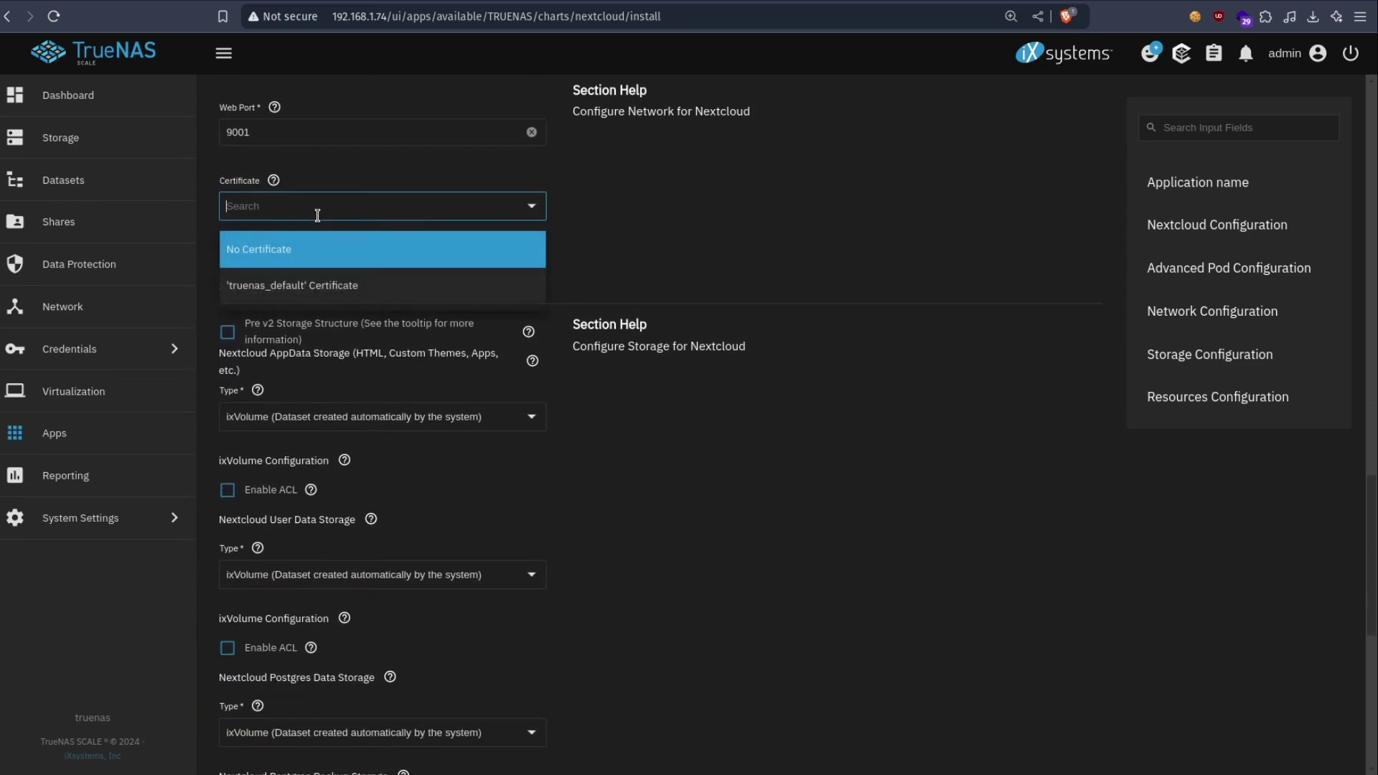
- Choose the truenas_default certificate and store AppData at Host Path /mnt/NAS/Nextcloud_Test/AppData
left_click(270, 287)
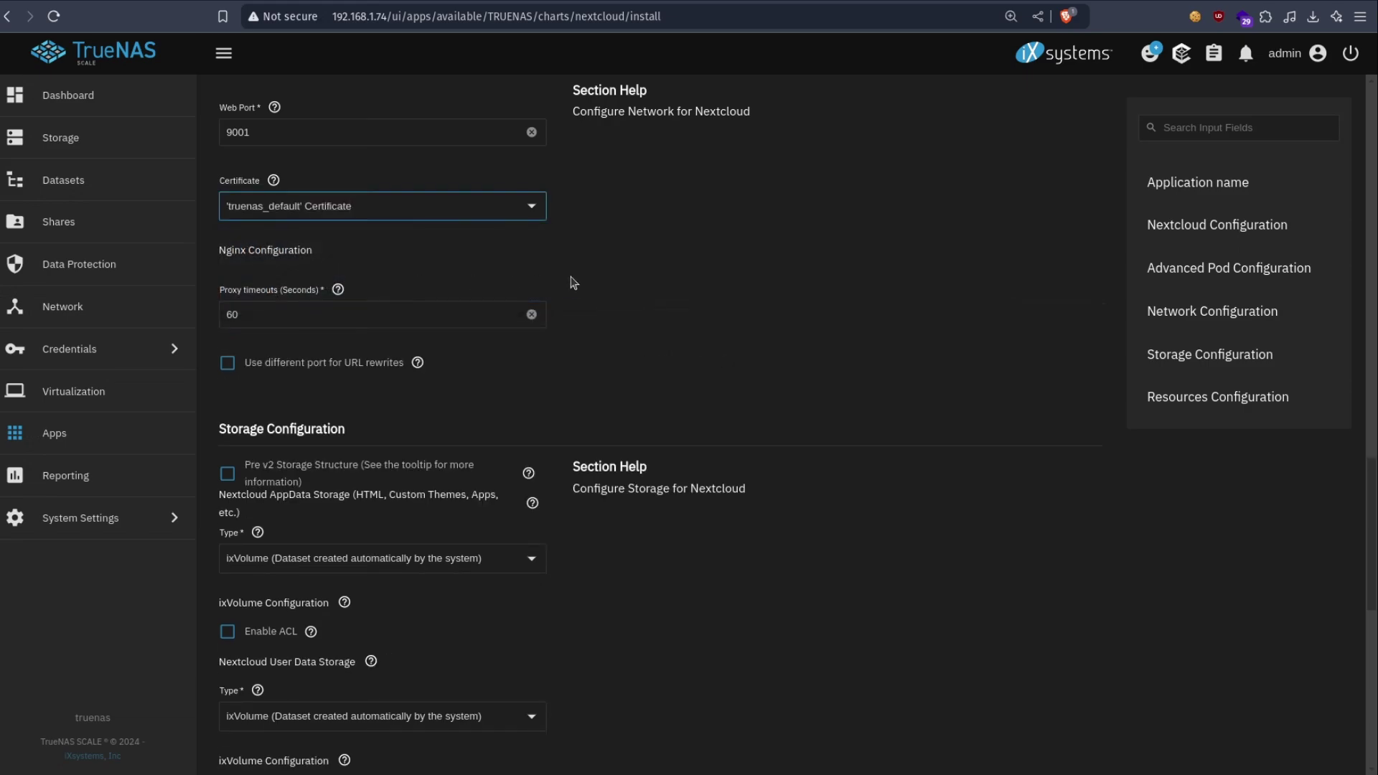
scroll(574, 280, "down", 4)
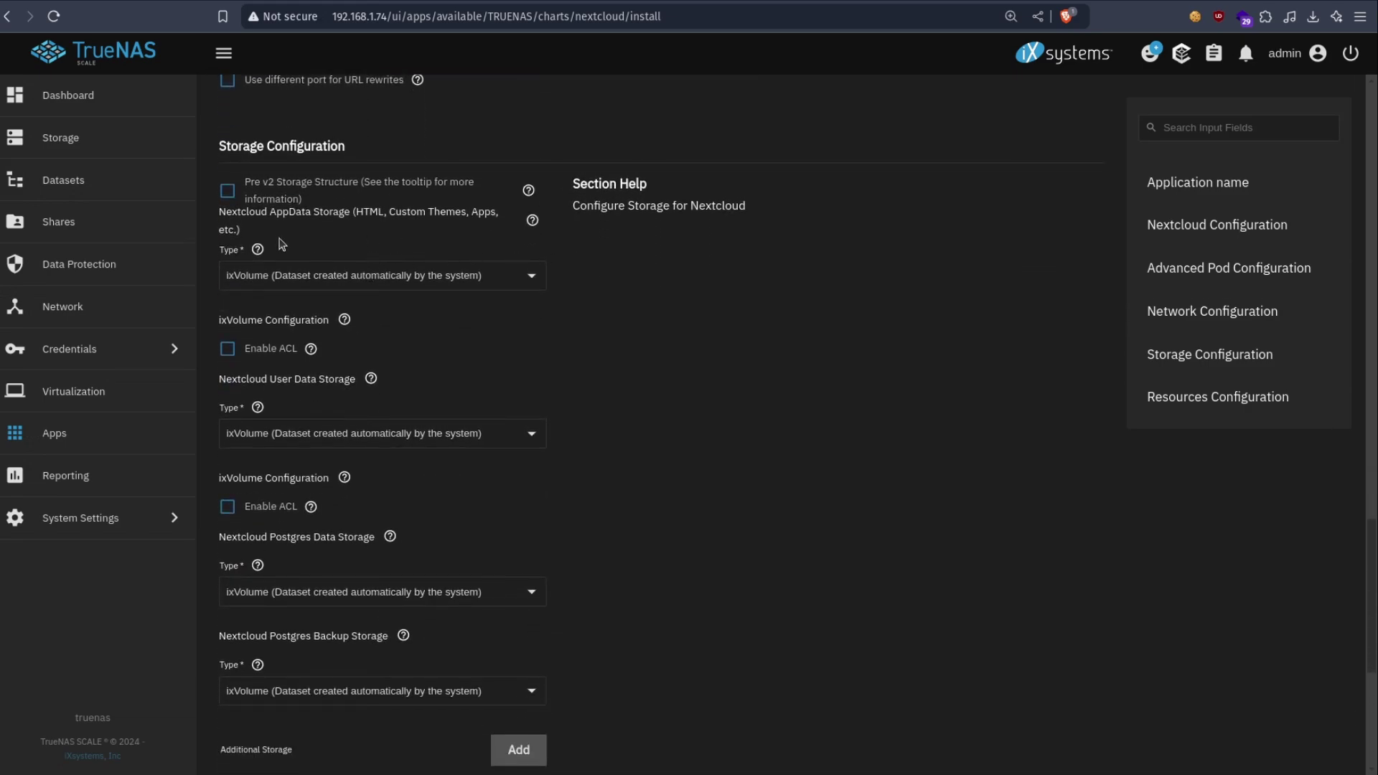
left_click(255, 273)
left_click(259, 316)
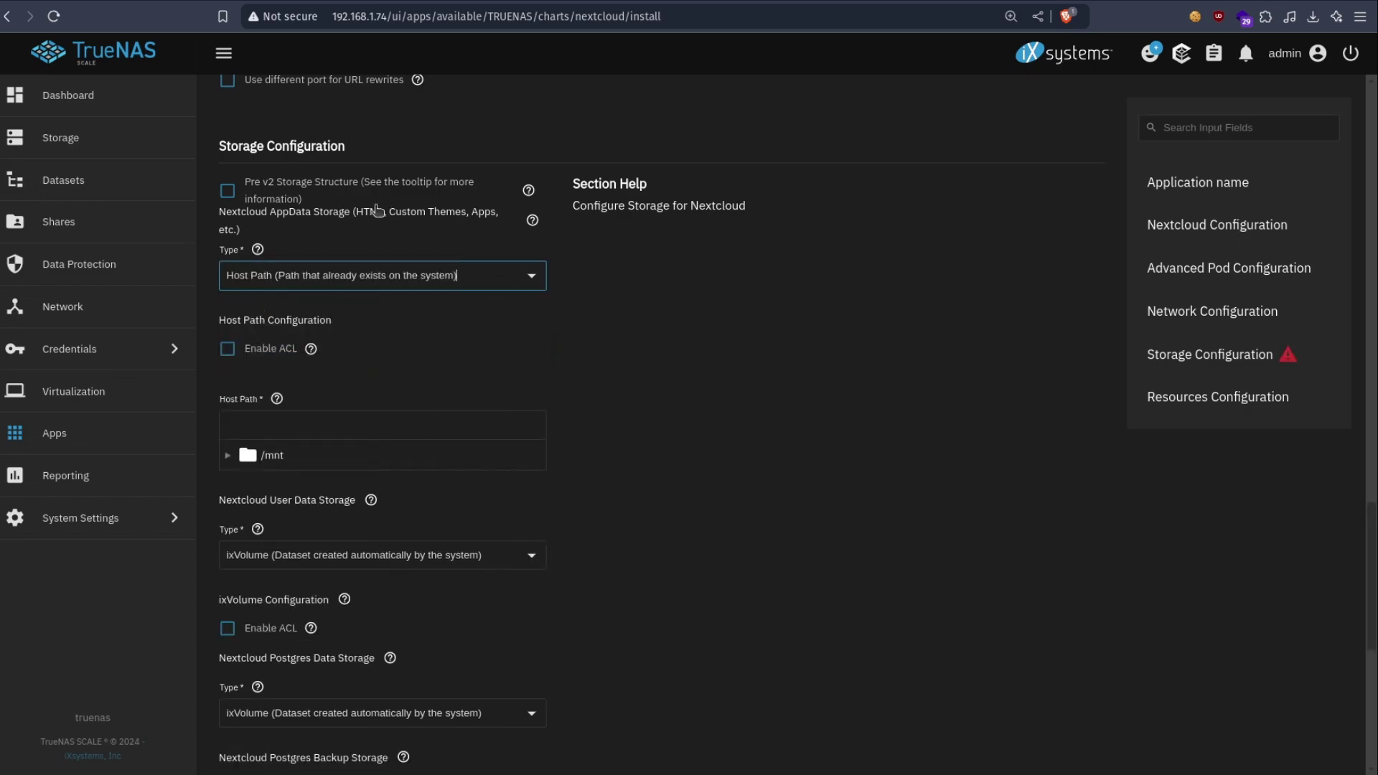
left_click(227, 455)
left_click(245, 482)
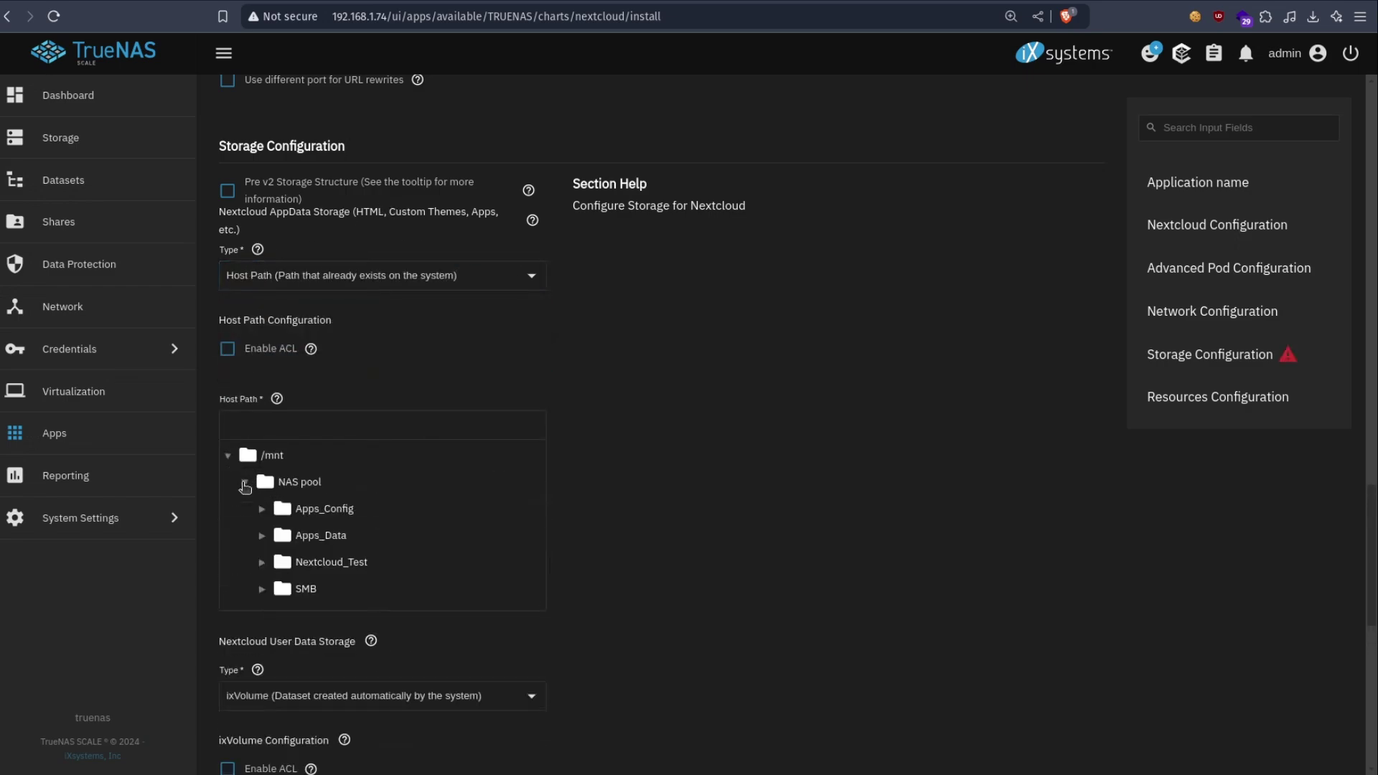
left_click(262, 561)
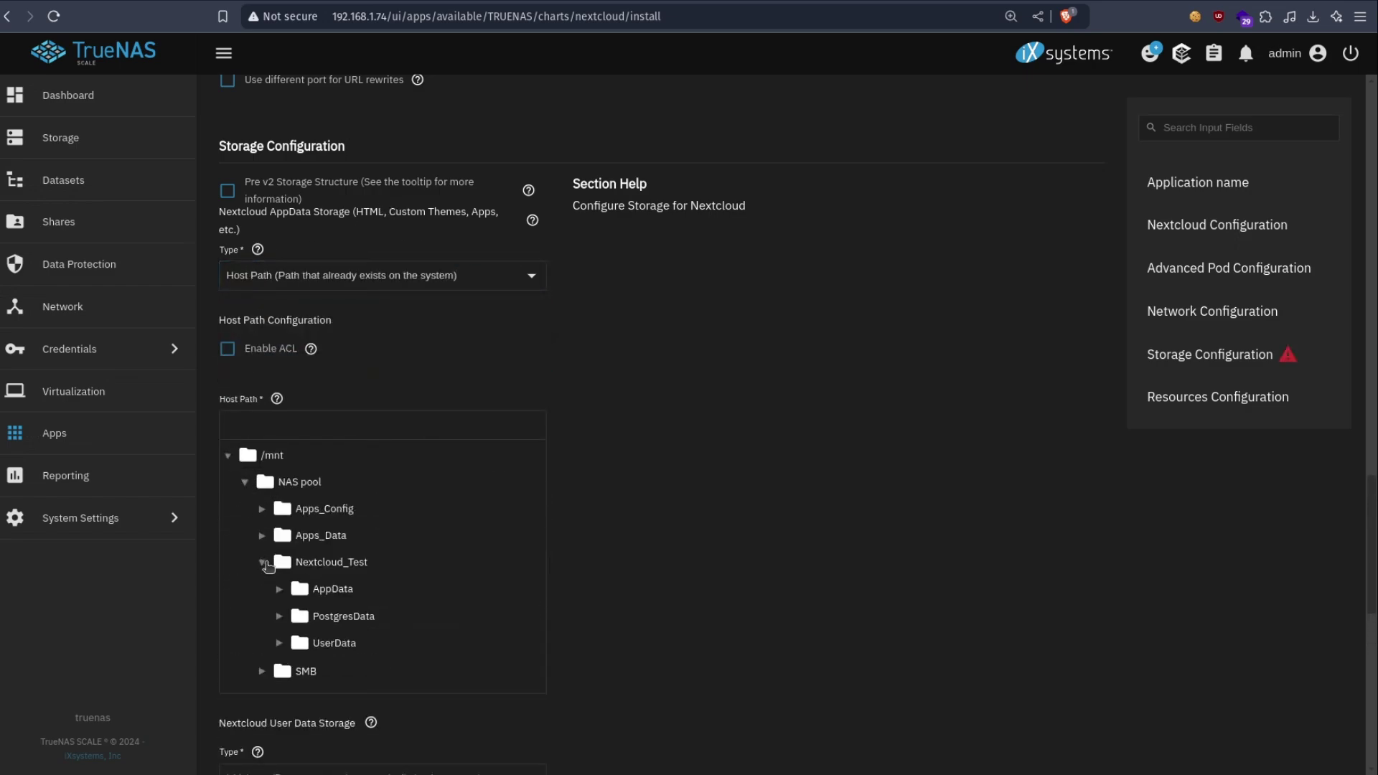
left_click(343, 594)
- Set User Data storage to the Host Path Nextcloud_Test/UserData folder
scroll(808, 503, "down", 6)
left_click(272, 314)
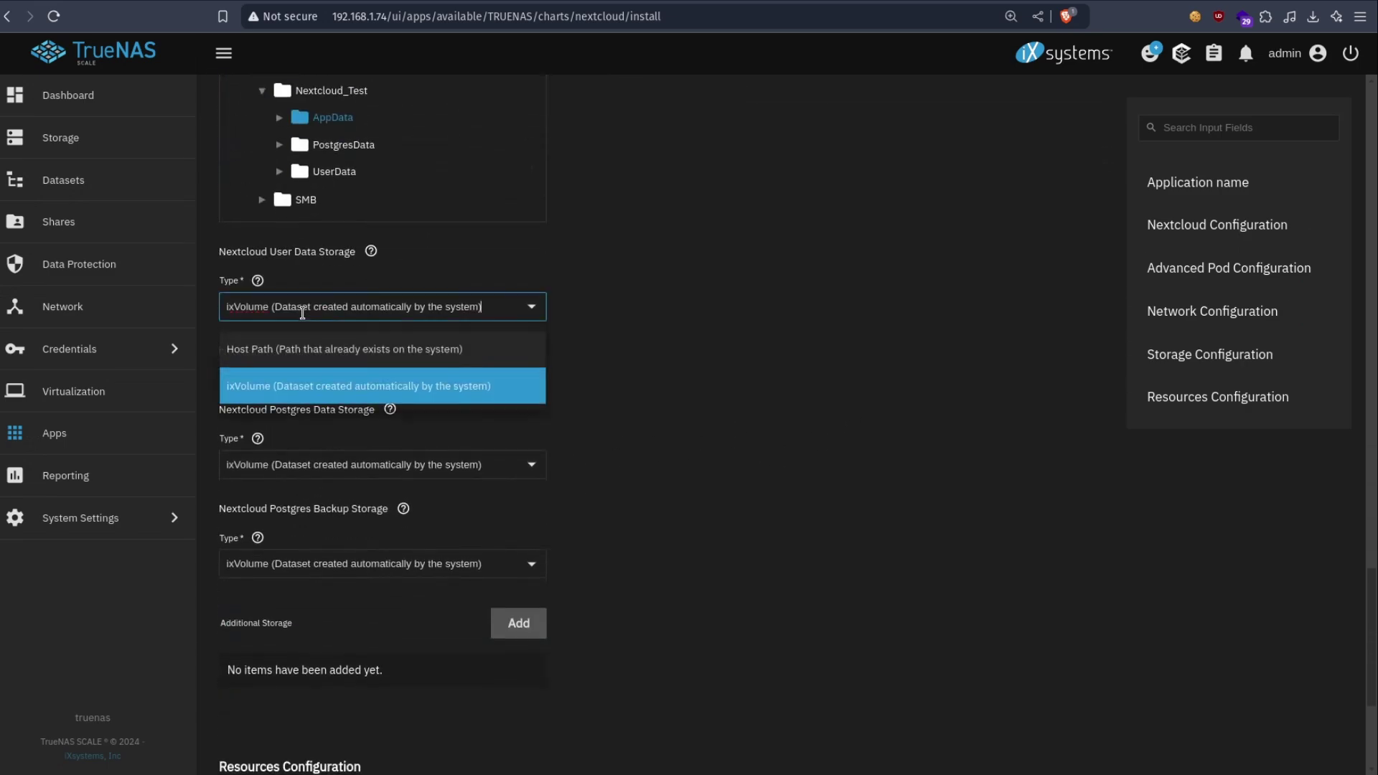
left_click(286, 344)
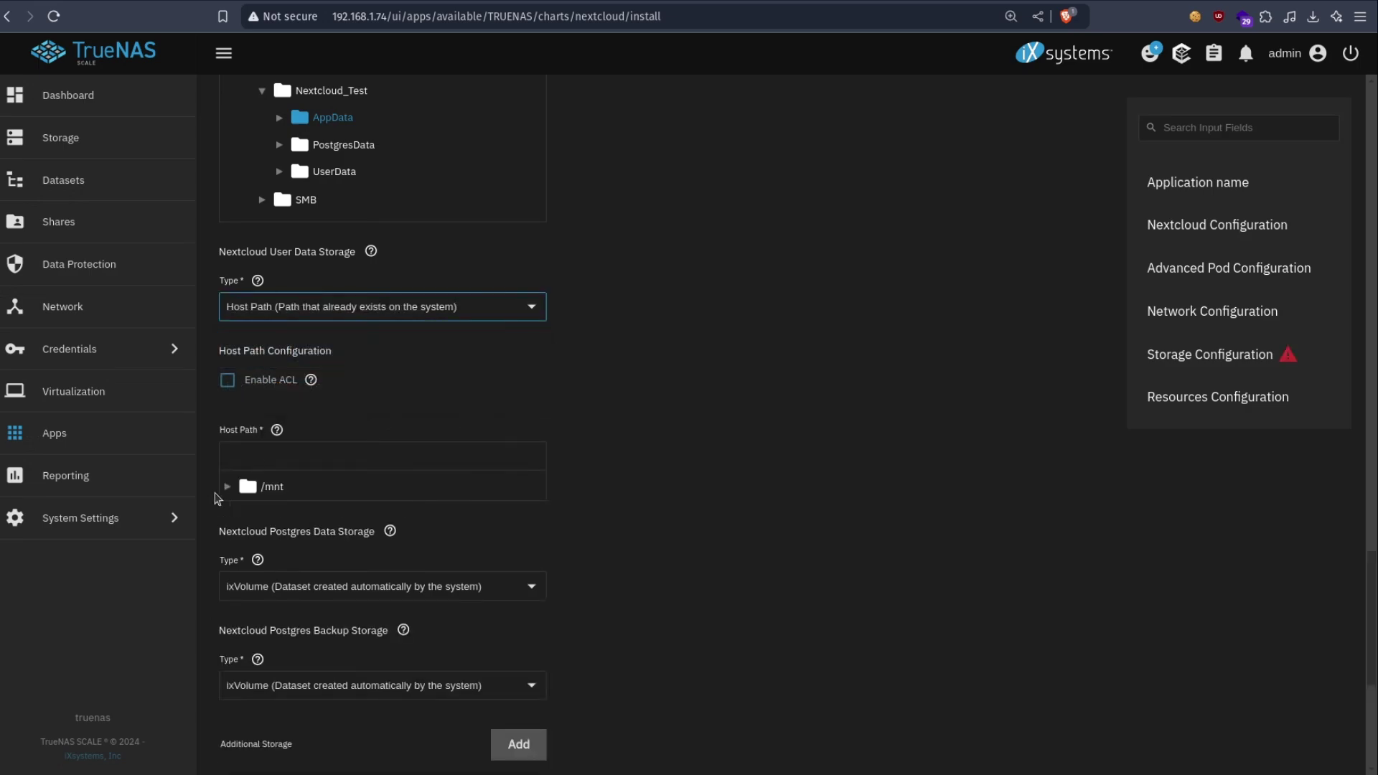
left_click(226, 487)
left_click(245, 513)
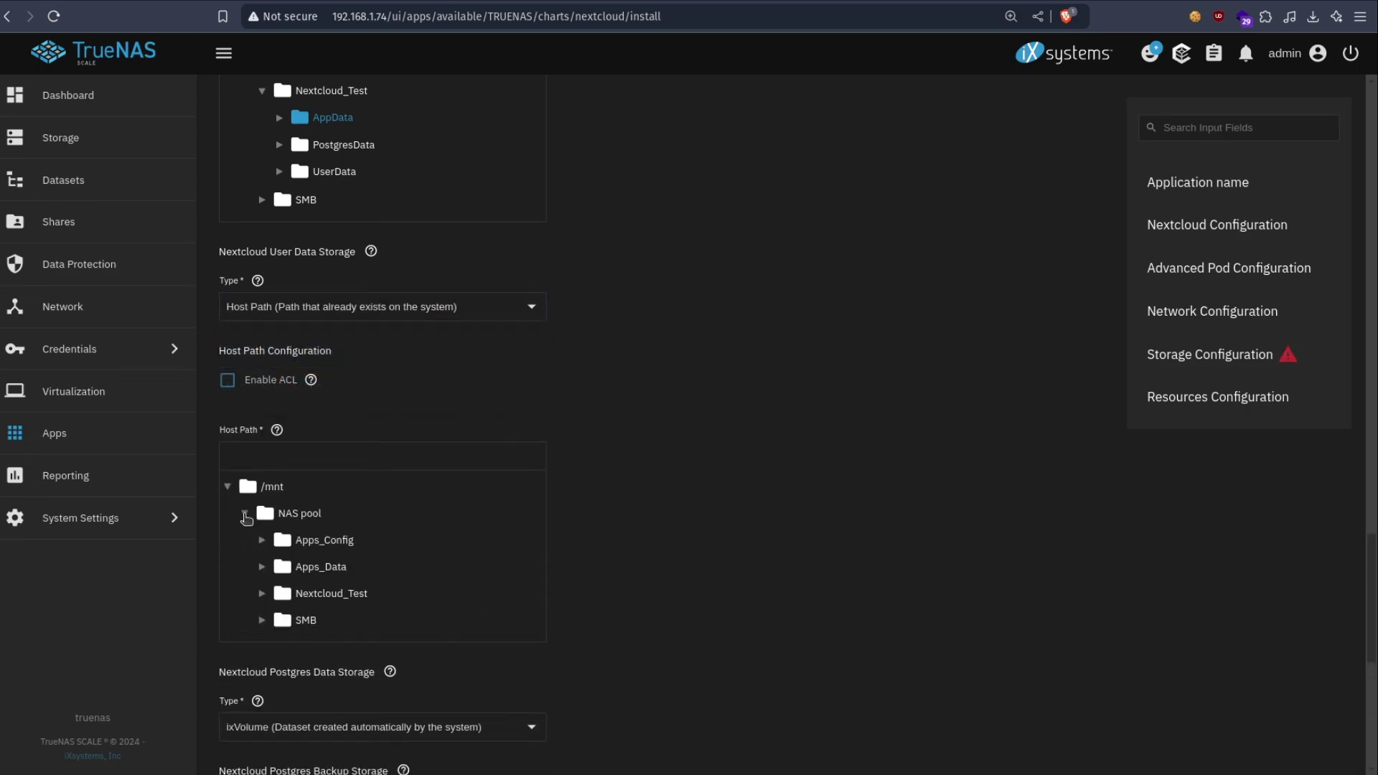
left_click(264, 595)
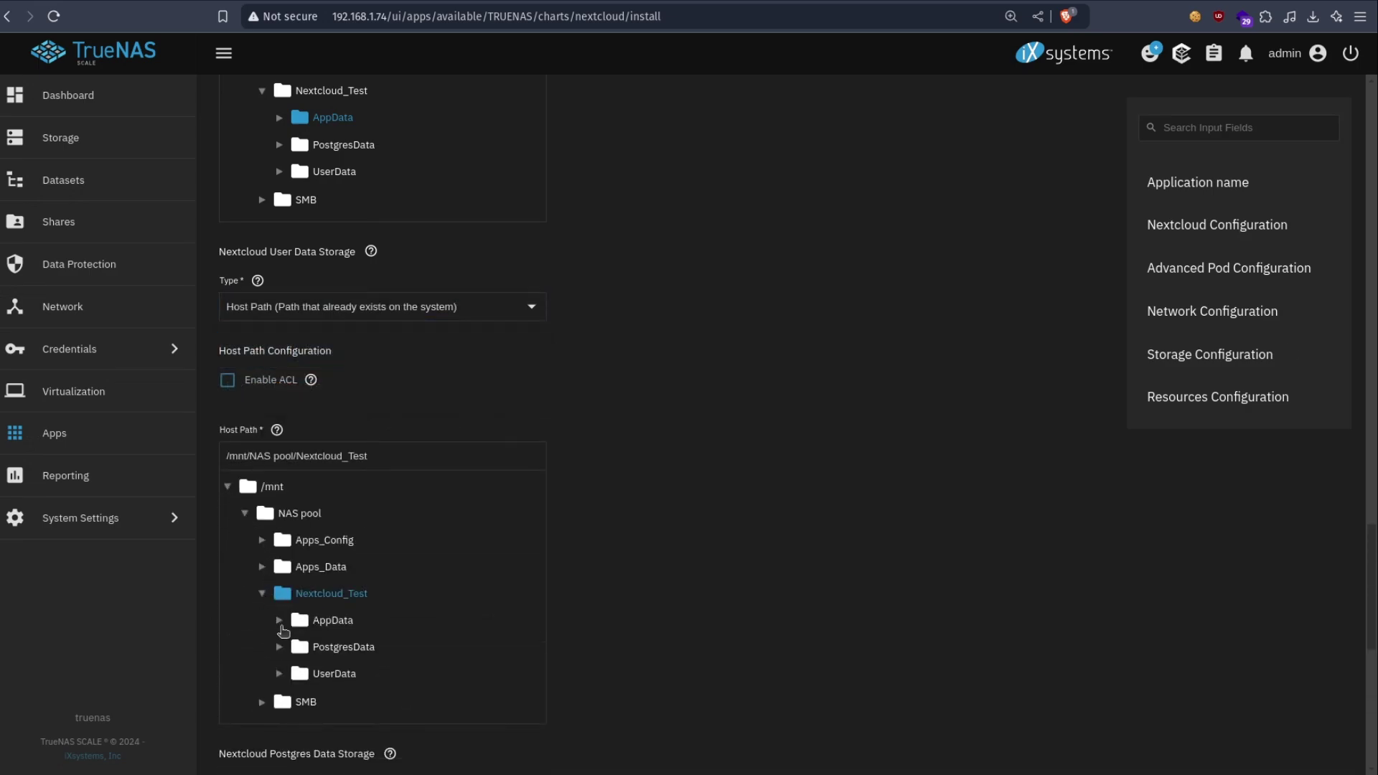
left_click(302, 673)
- Set Postgres Data storage to the Host Path Nextcloud_Test/PostgresData folder
scroll(618, 473, "down", 6)
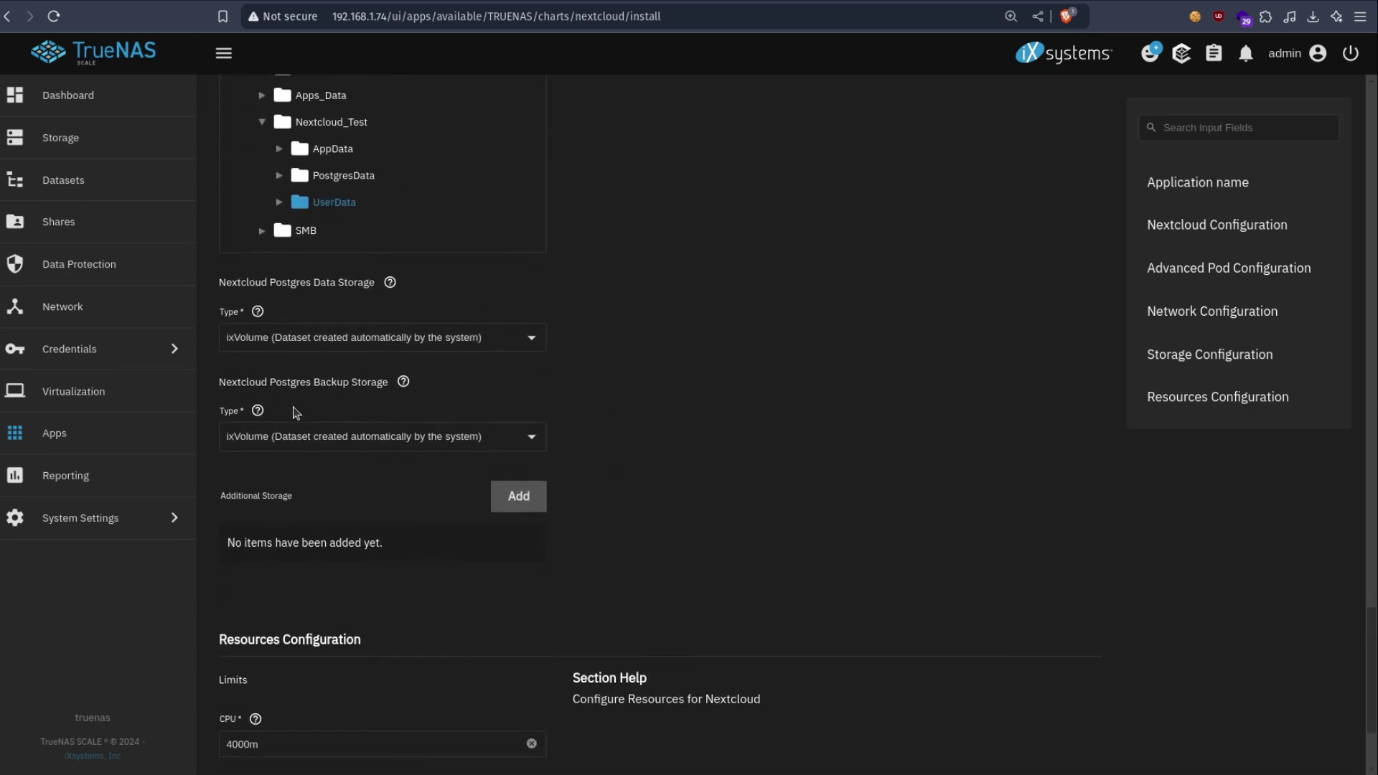
left_click(281, 337)
left_click(295, 380)
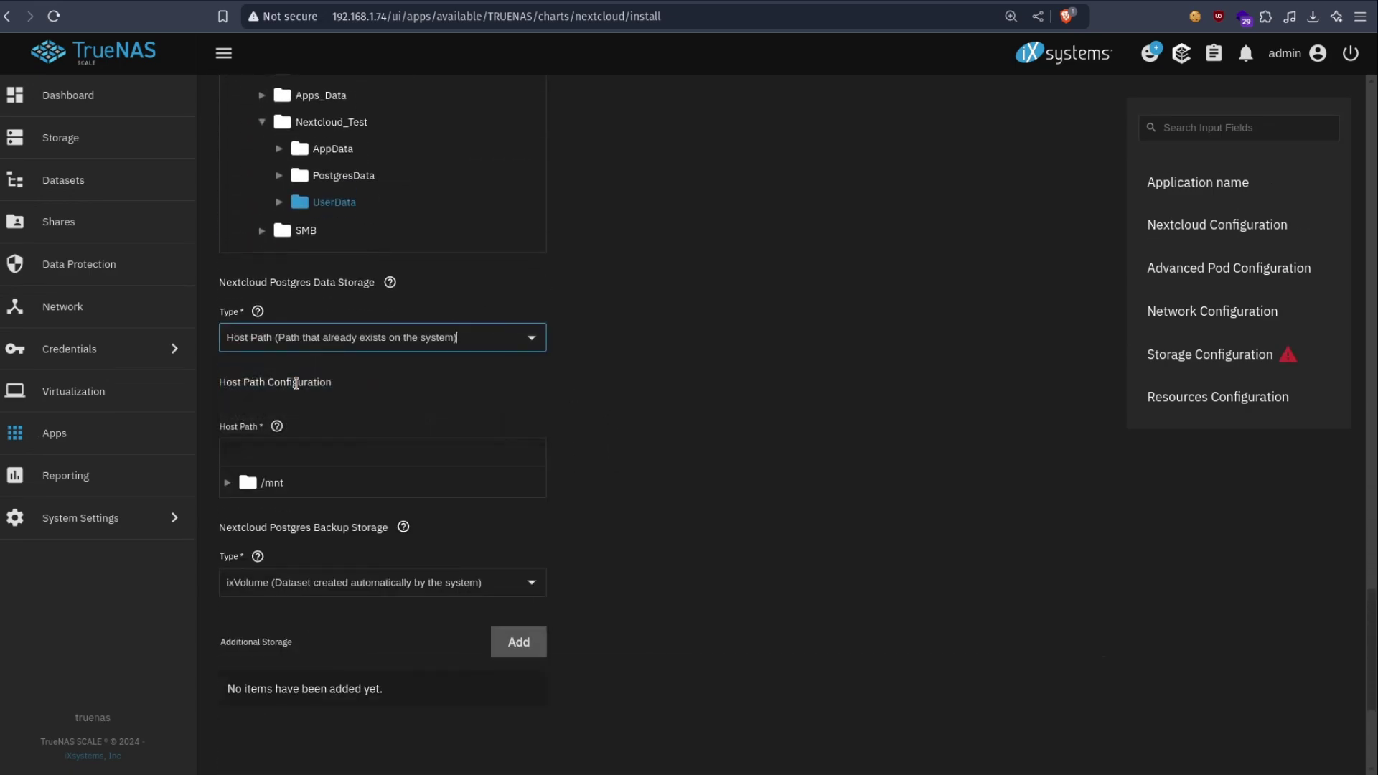
left_click(230, 483)
left_click(242, 510)
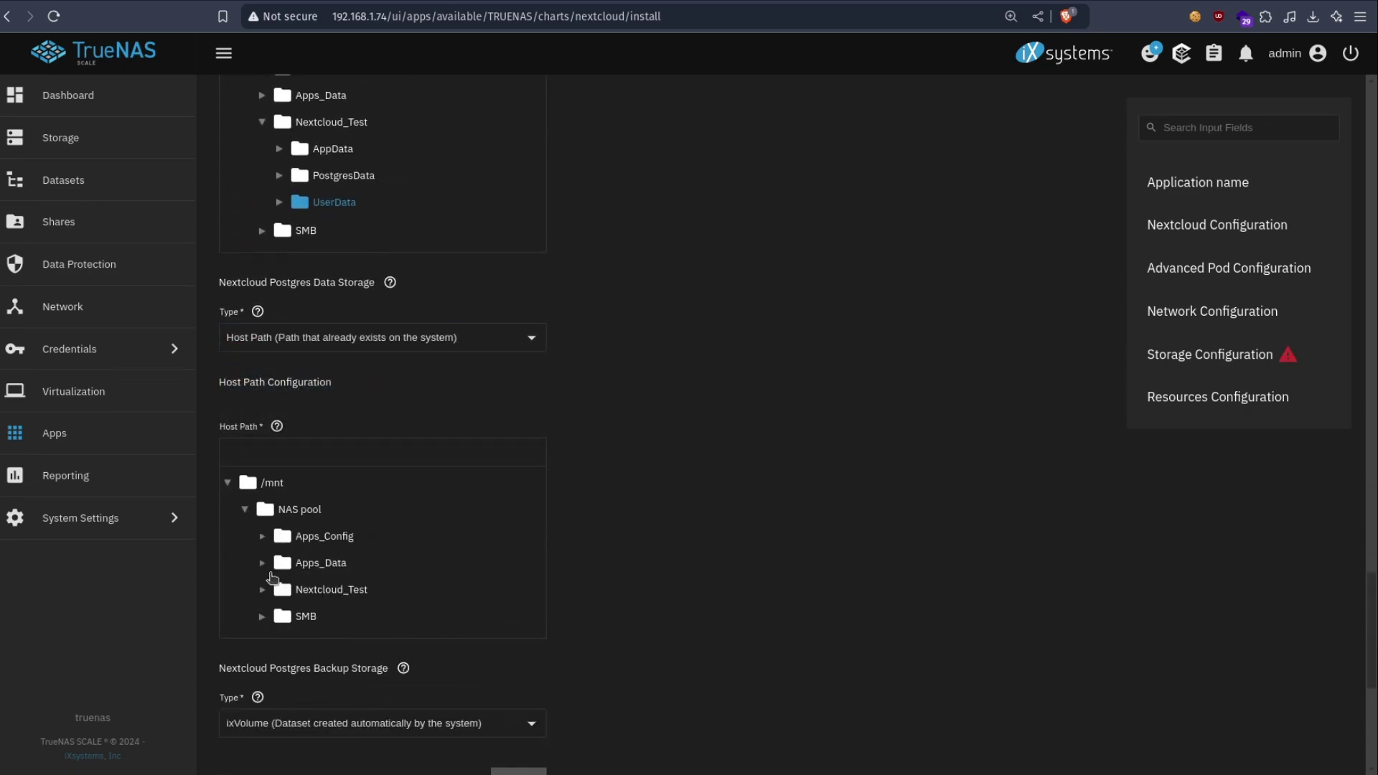
left_click(264, 593)
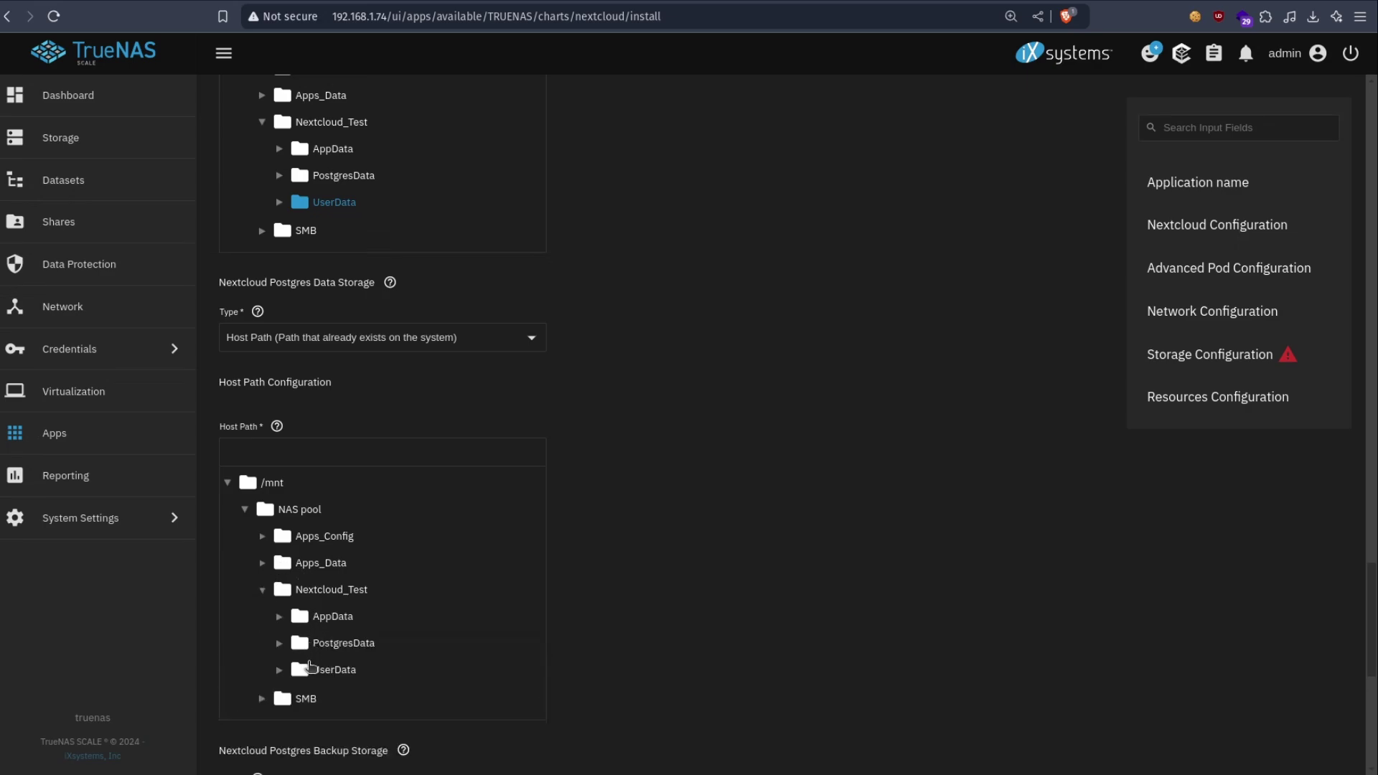
left_click(318, 642)
- Check the Postgres Backup setting and install the configured nextcloudtest instance
scroll(768, 492, "down", 6)
left_click_drag(265, 279, 349, 273)
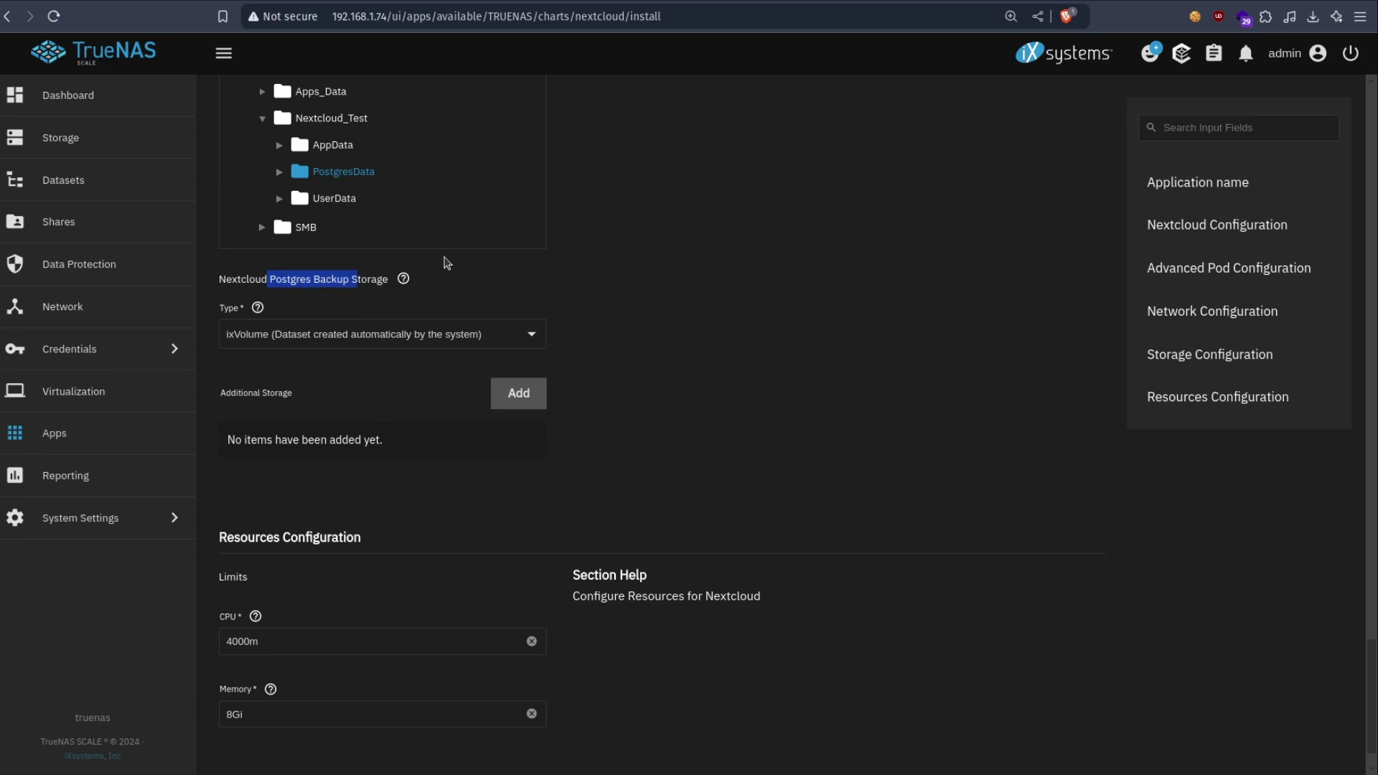
scroll(796, 299, "down", 1)
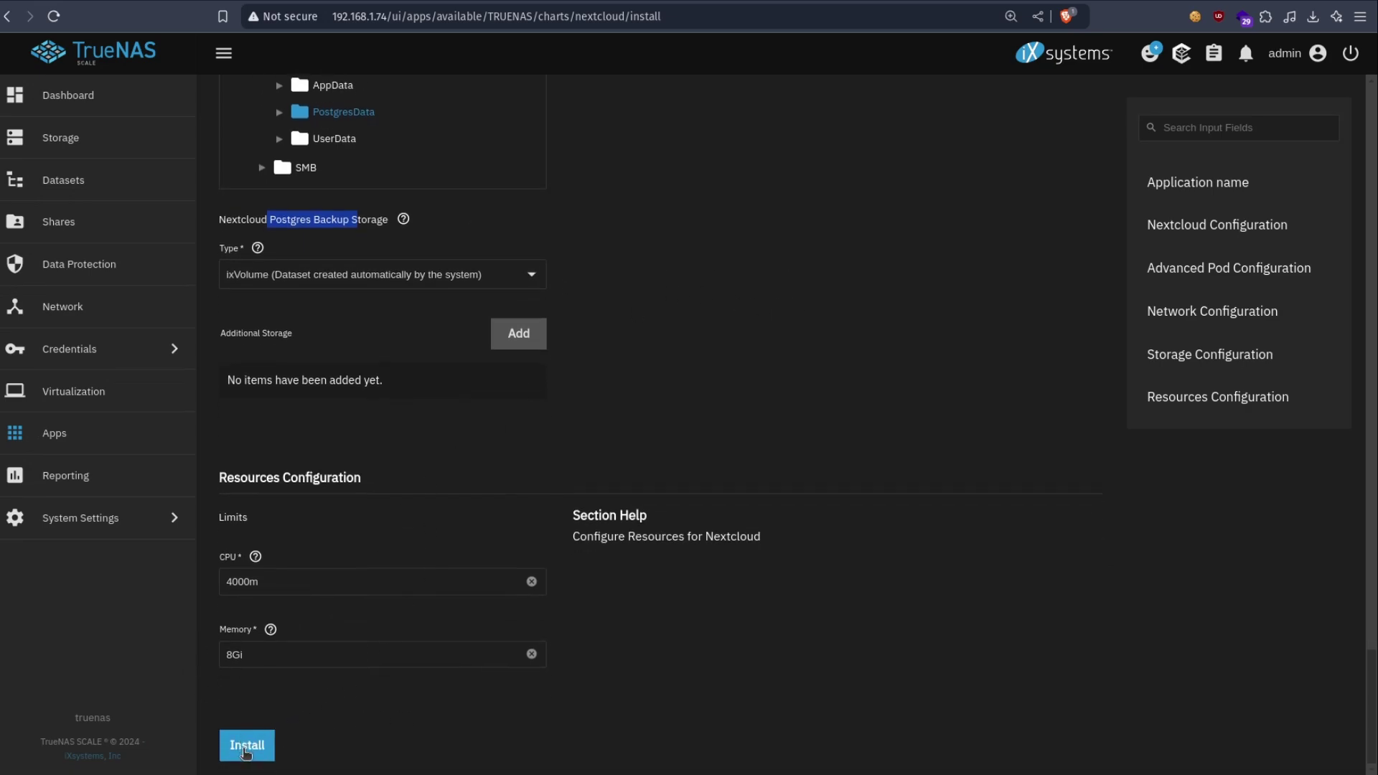
left_click(247, 745)
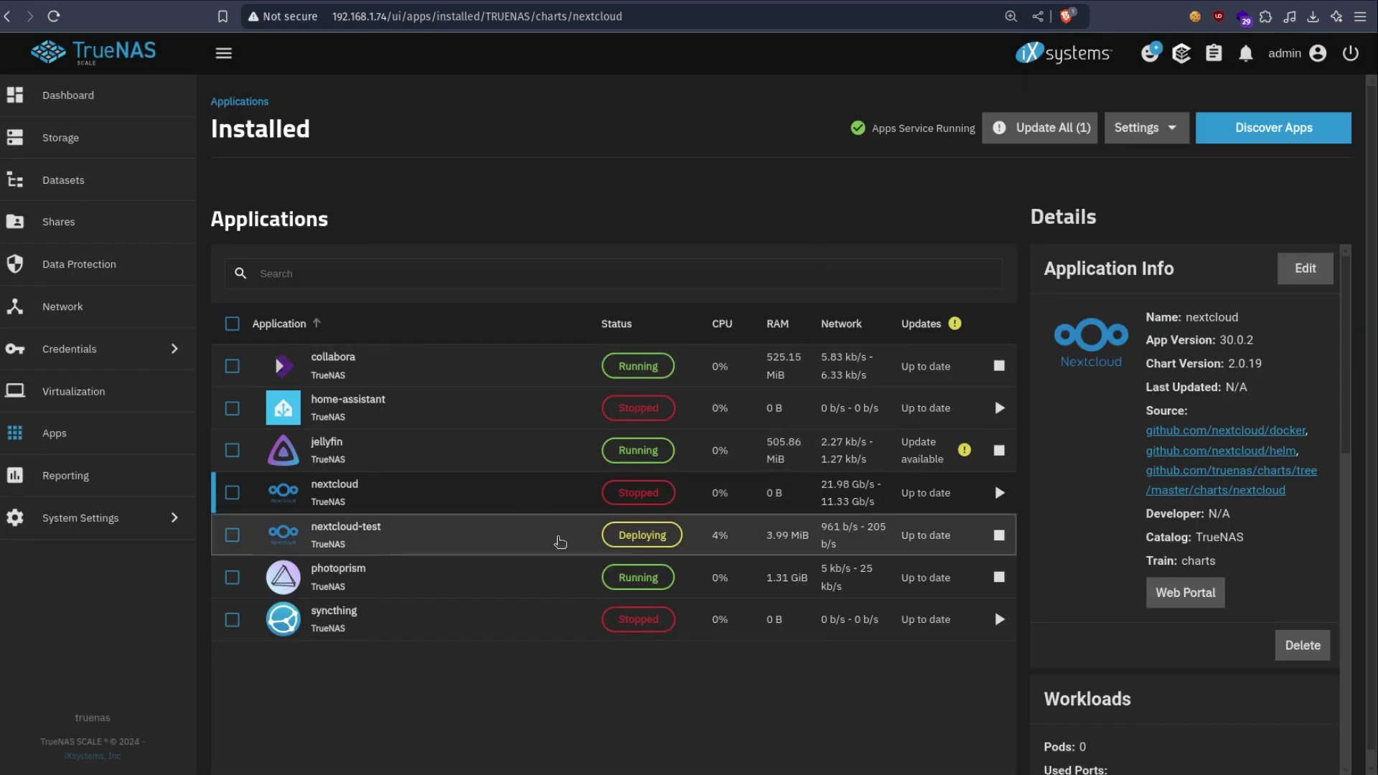
left_click(561, 541)
scroll(1117, 495, "down", 3)
scroll(1105, 466, "down", 2)
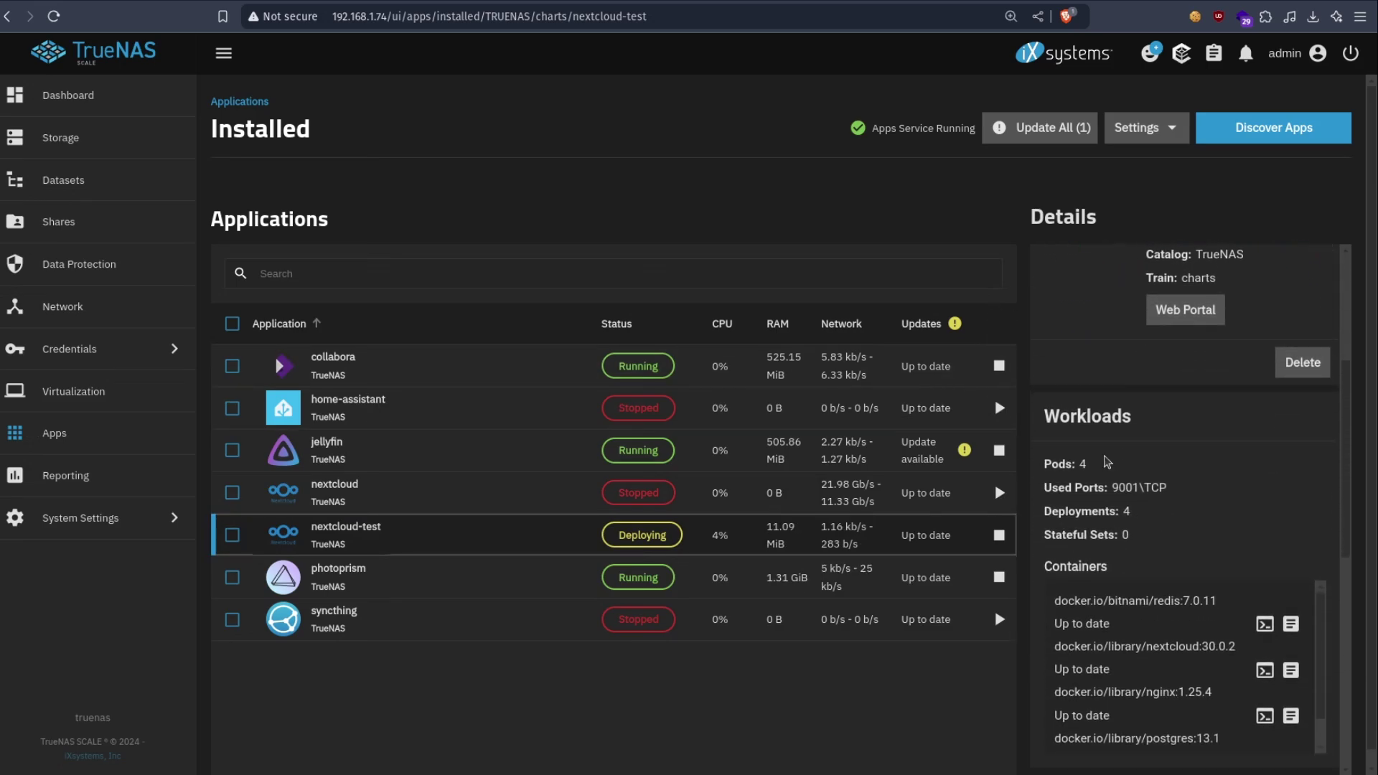
scroll(1107, 460, "down", 5)
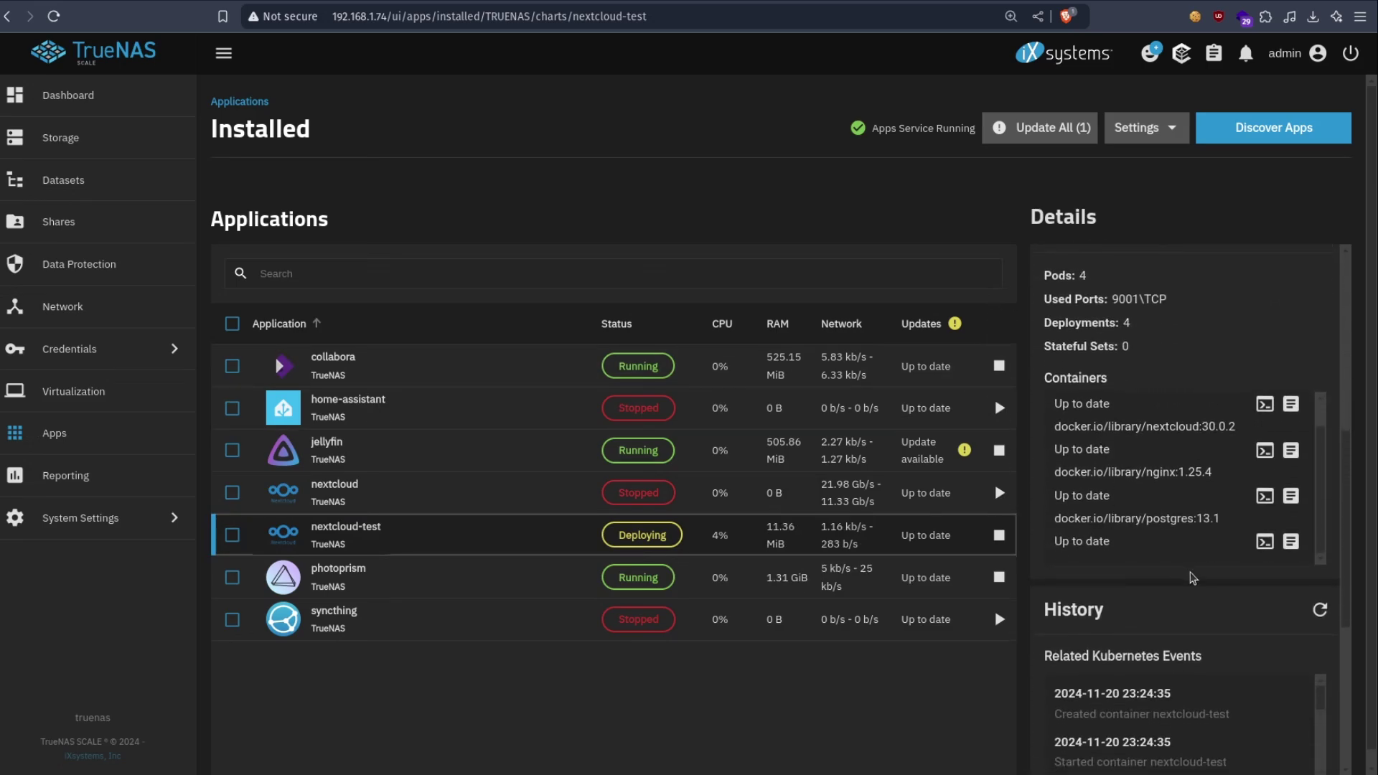
scroll(1207, 607, "up", 2)
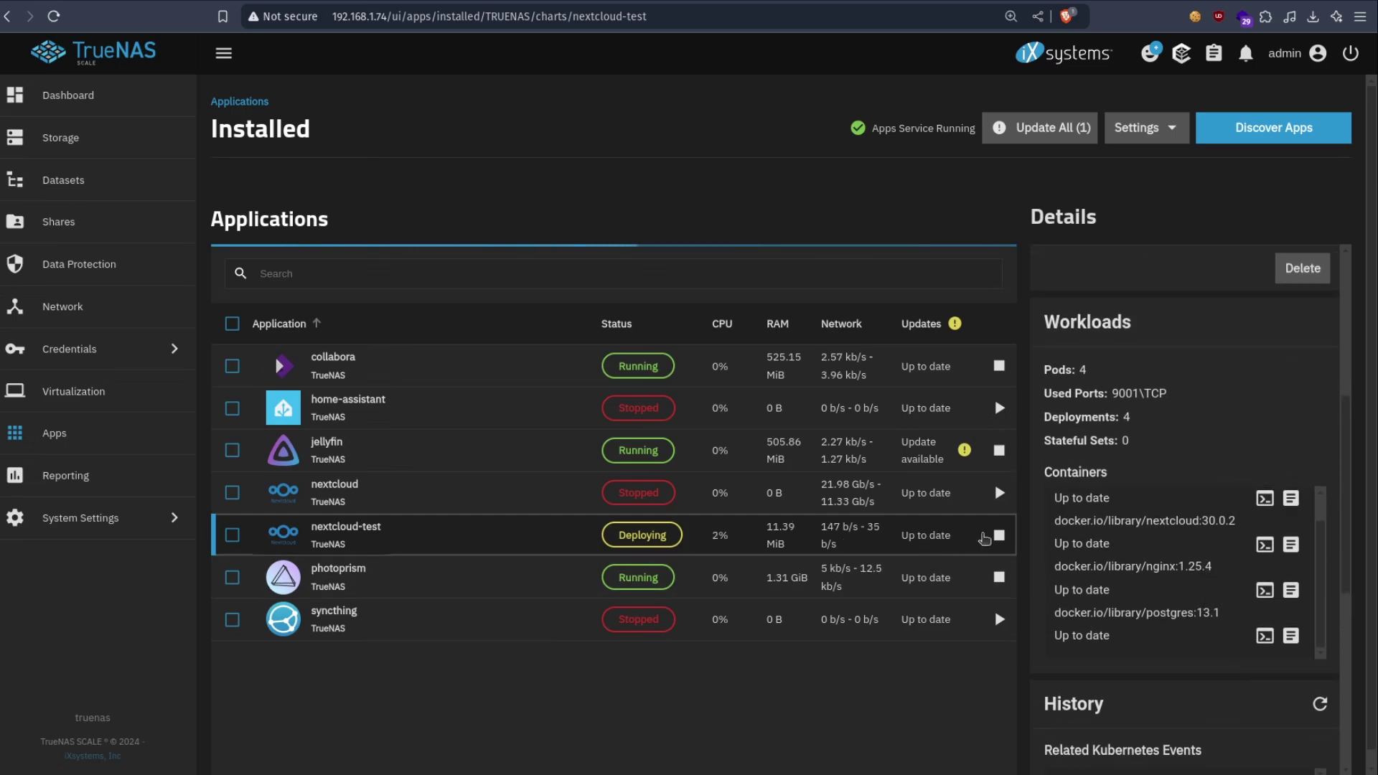
scroll(1157, 539, "down", 2)
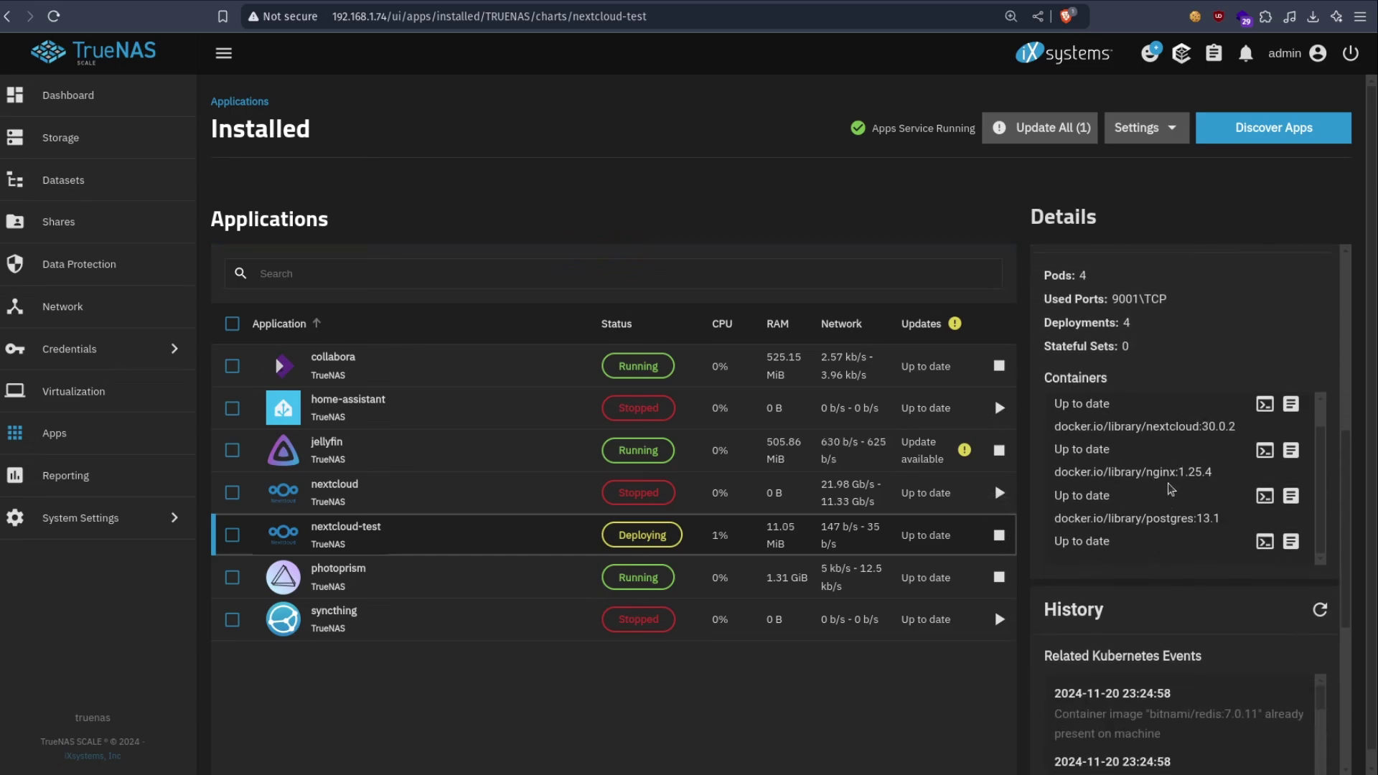
scroll(1177, 532, "down", 2)
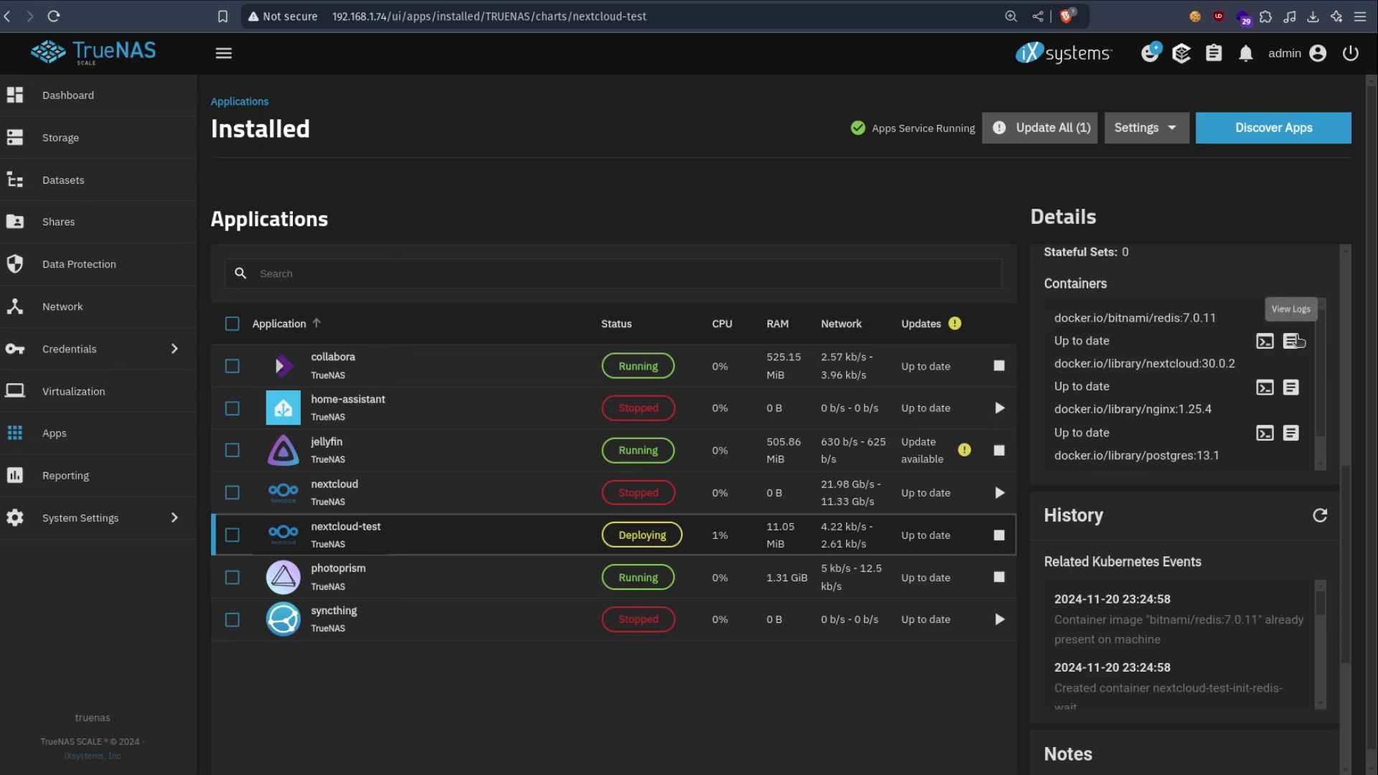
- View the redis container's logs for nextcloud-test and return to the installed list
left_click(1291, 342)
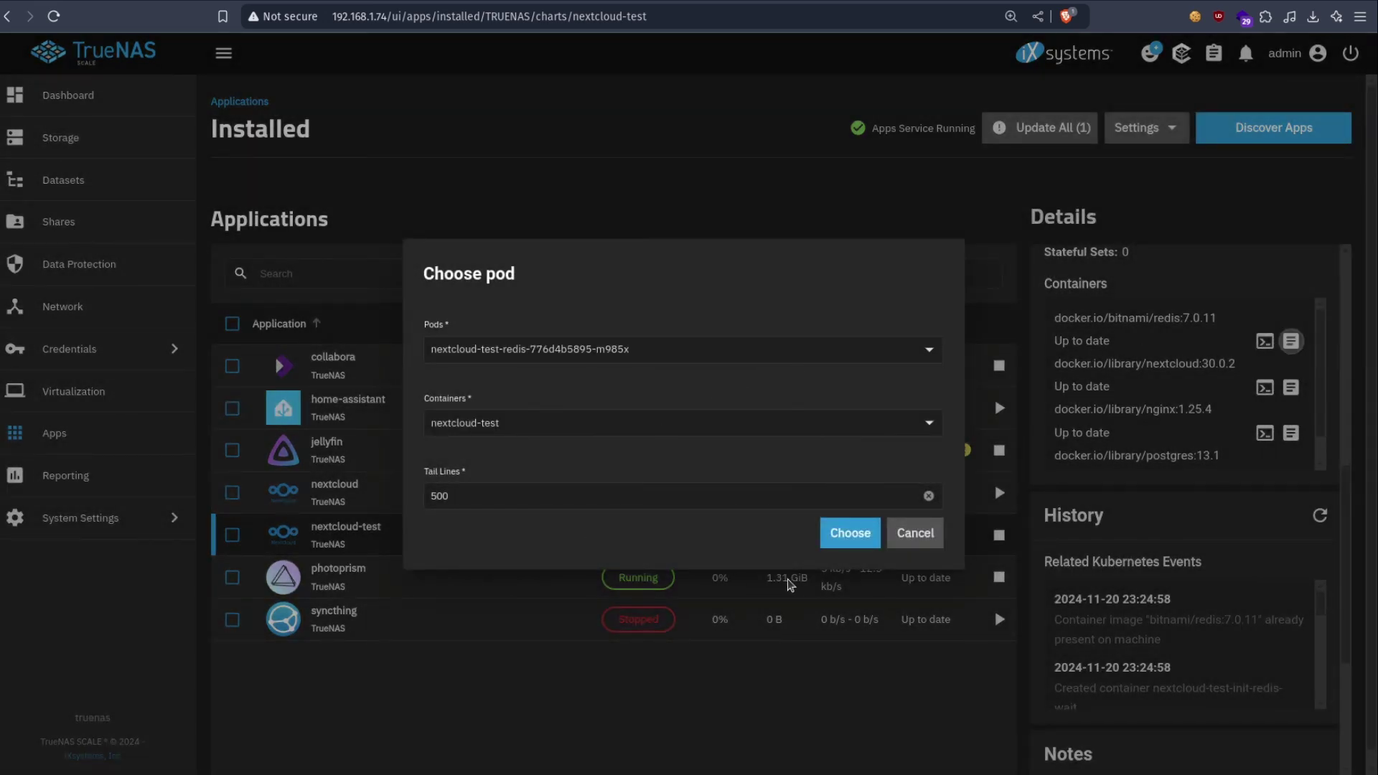
left_click(842, 535)
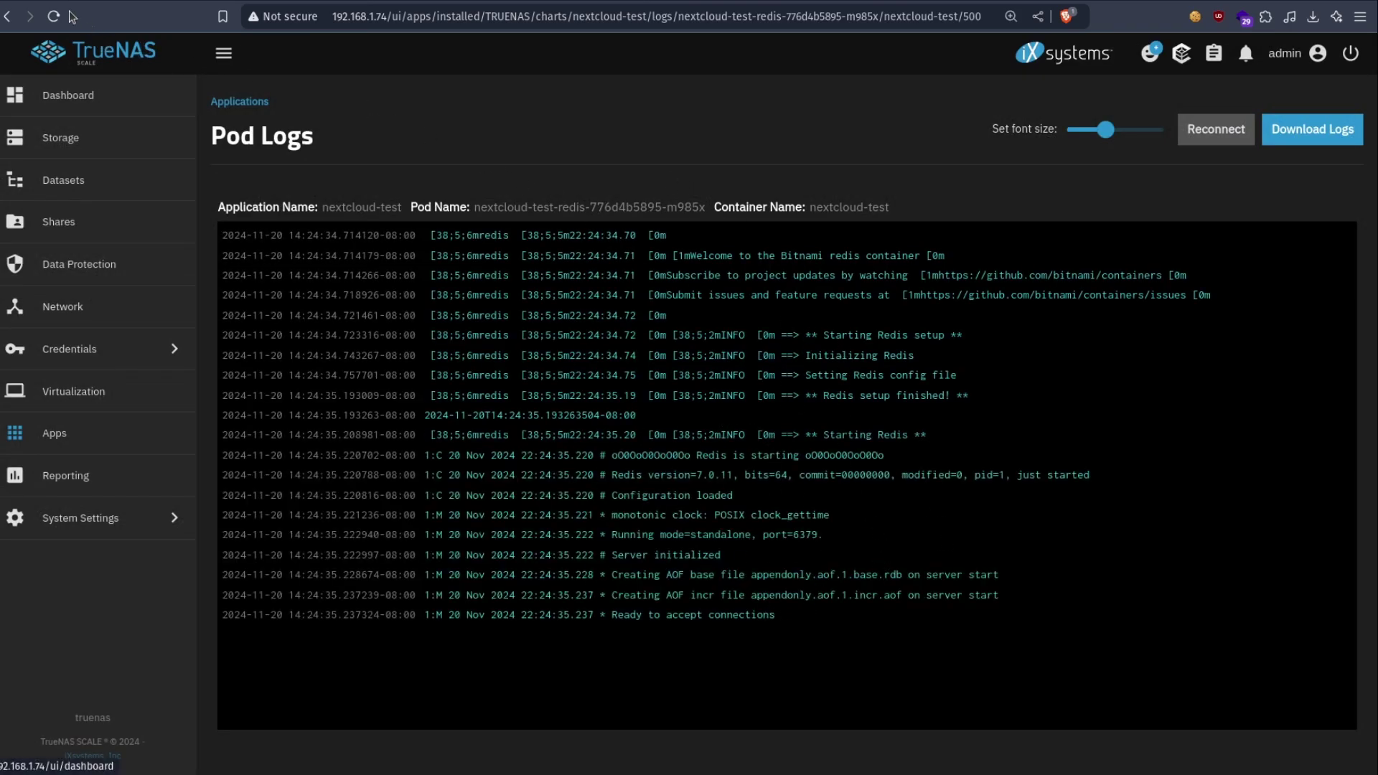
left_click(7, 16)
scroll(1230, 432, "down", 5)
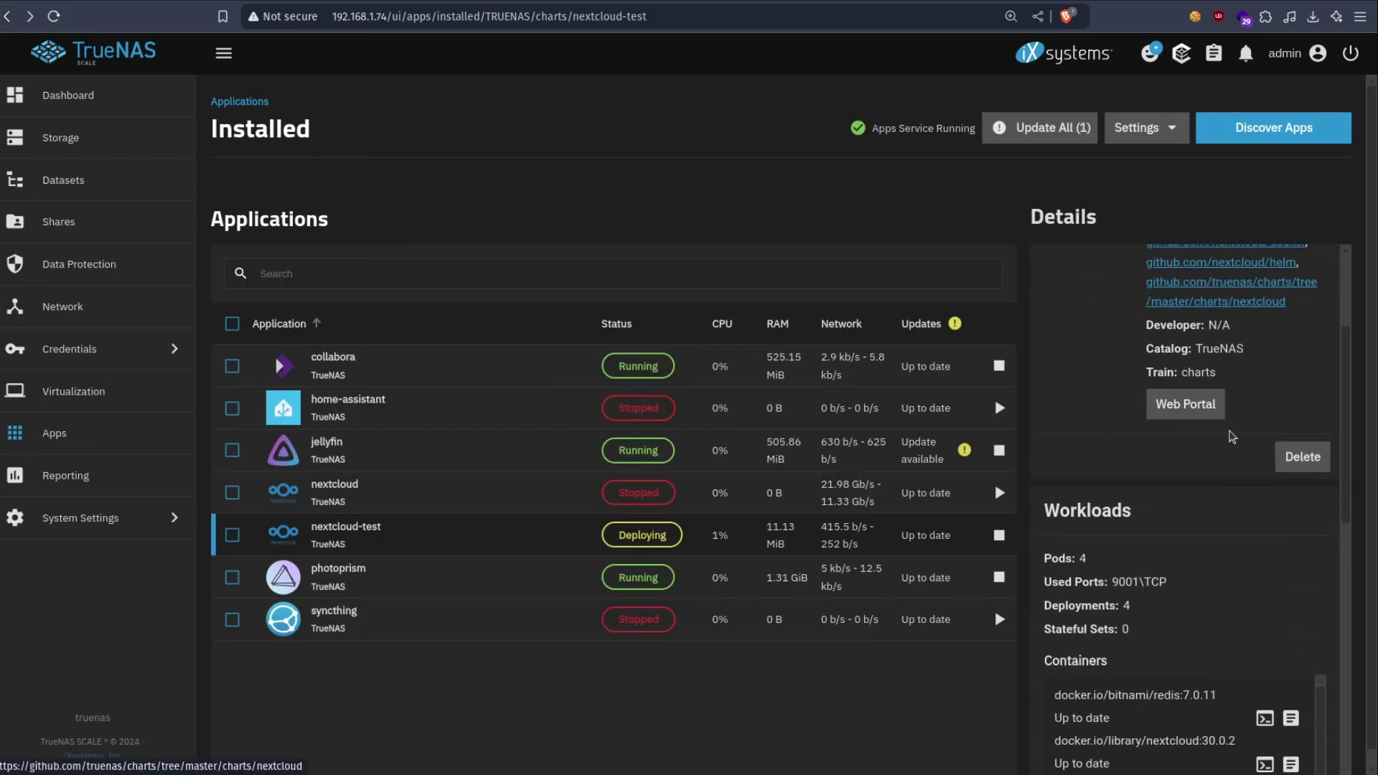
- View the postgres container's log output for nextcloud-test
left_click(1290, 575)
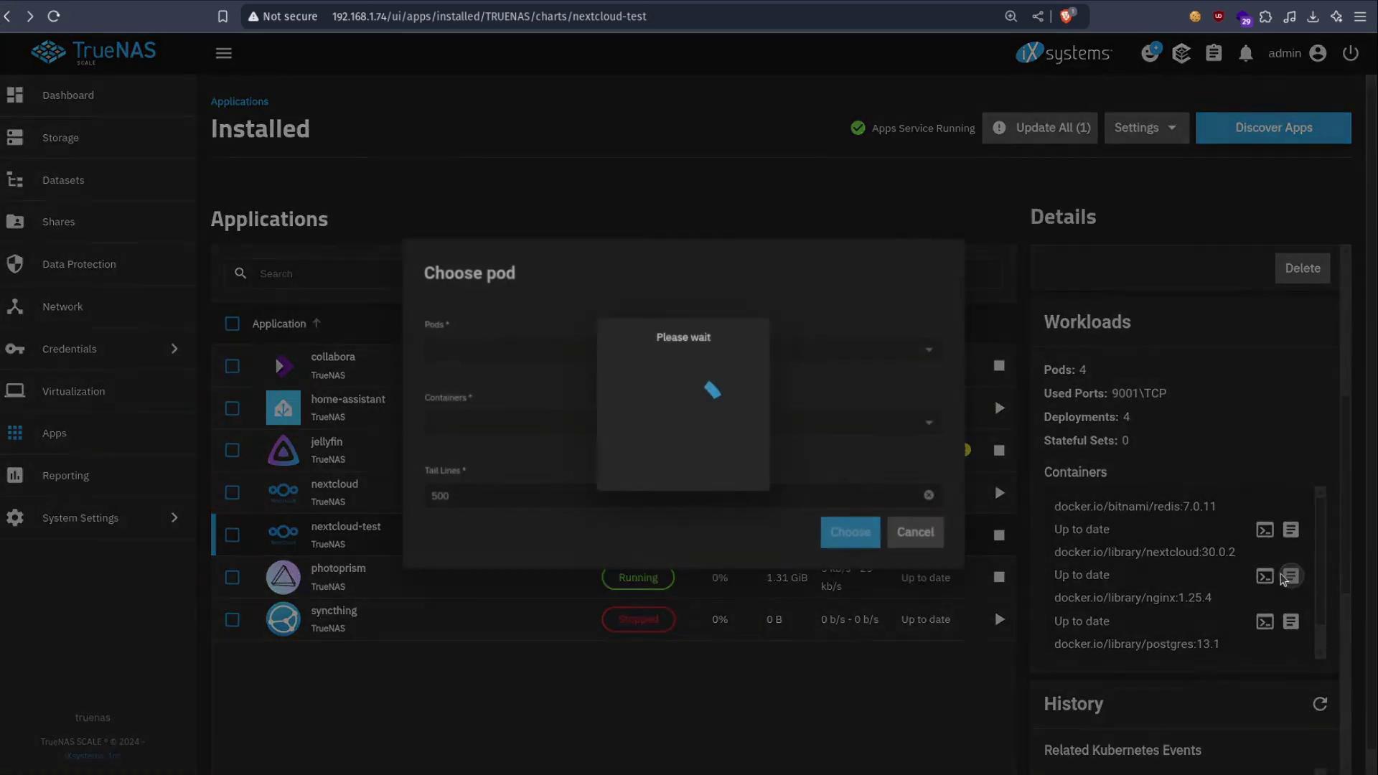
left_click(846, 533)
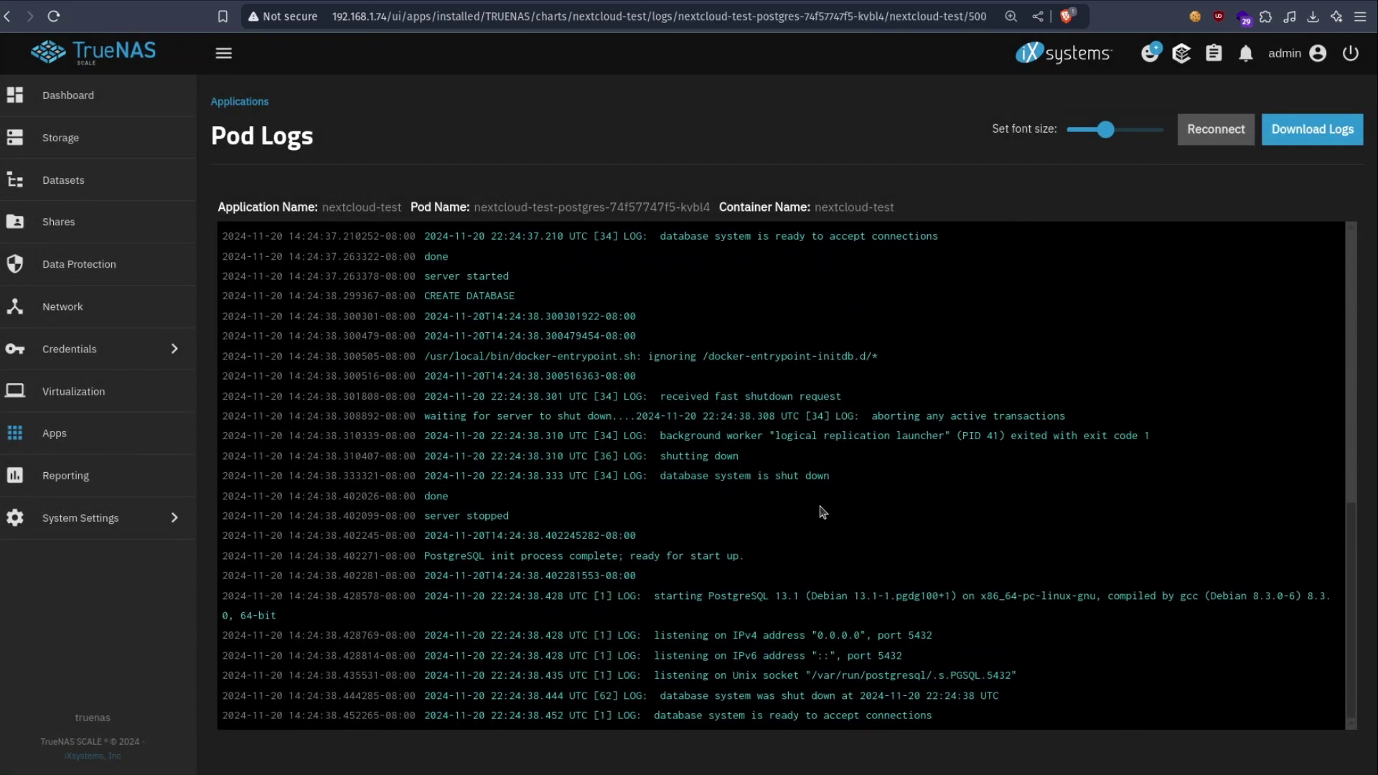
key("alt+Left")
scroll(1256, 502, "down", 5)
- Recheck the postgres and last container logs until nextcloud-test shows Running
left_click(1291, 528)
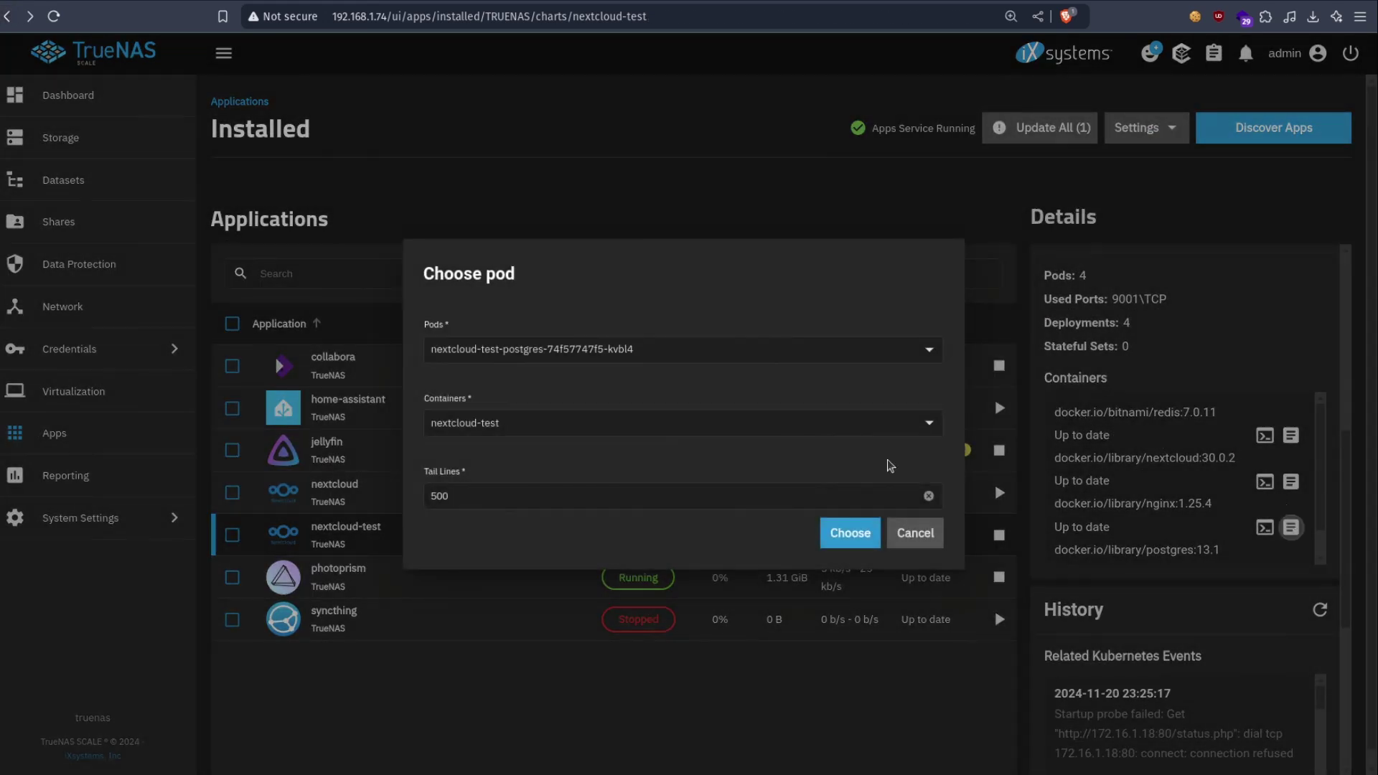
left_click(849, 529)
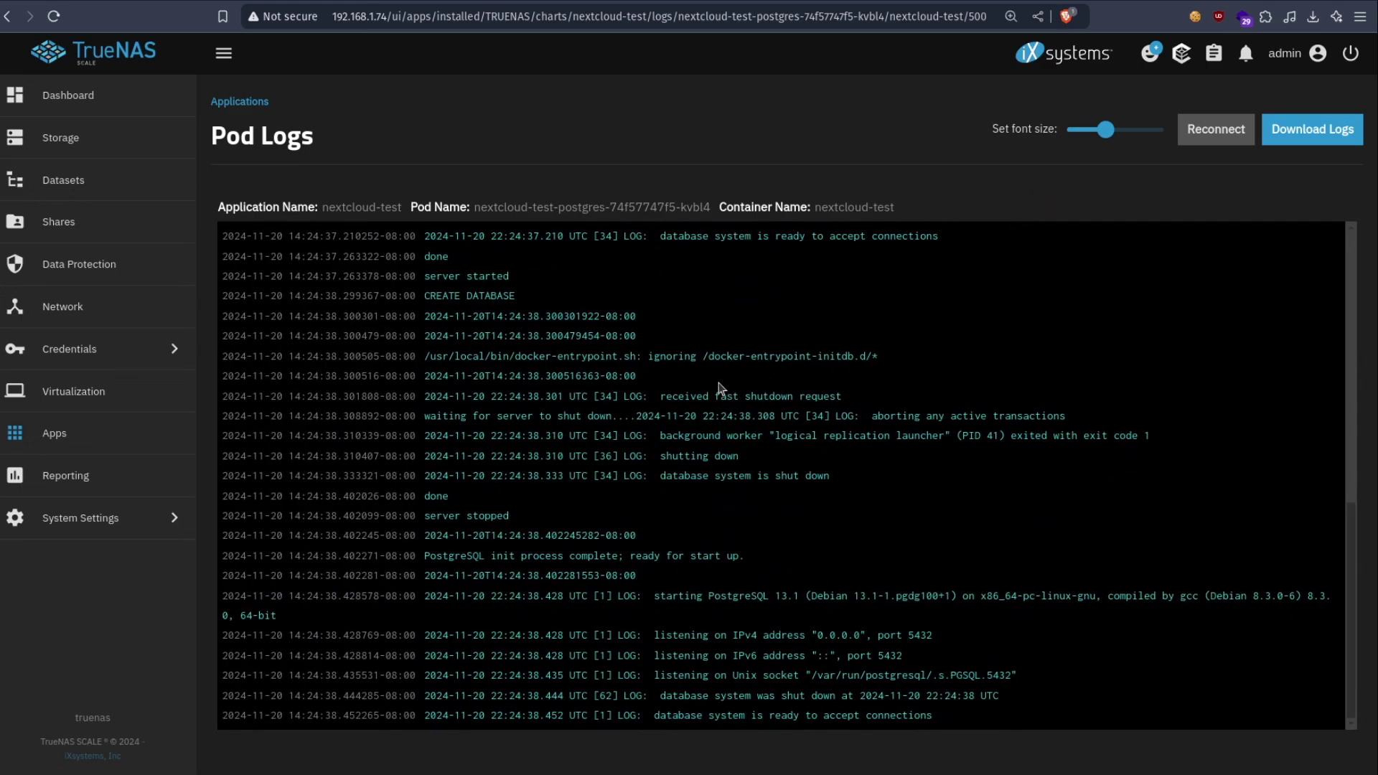
key("alt+Left")
scroll(1285, 632, "down", 5)
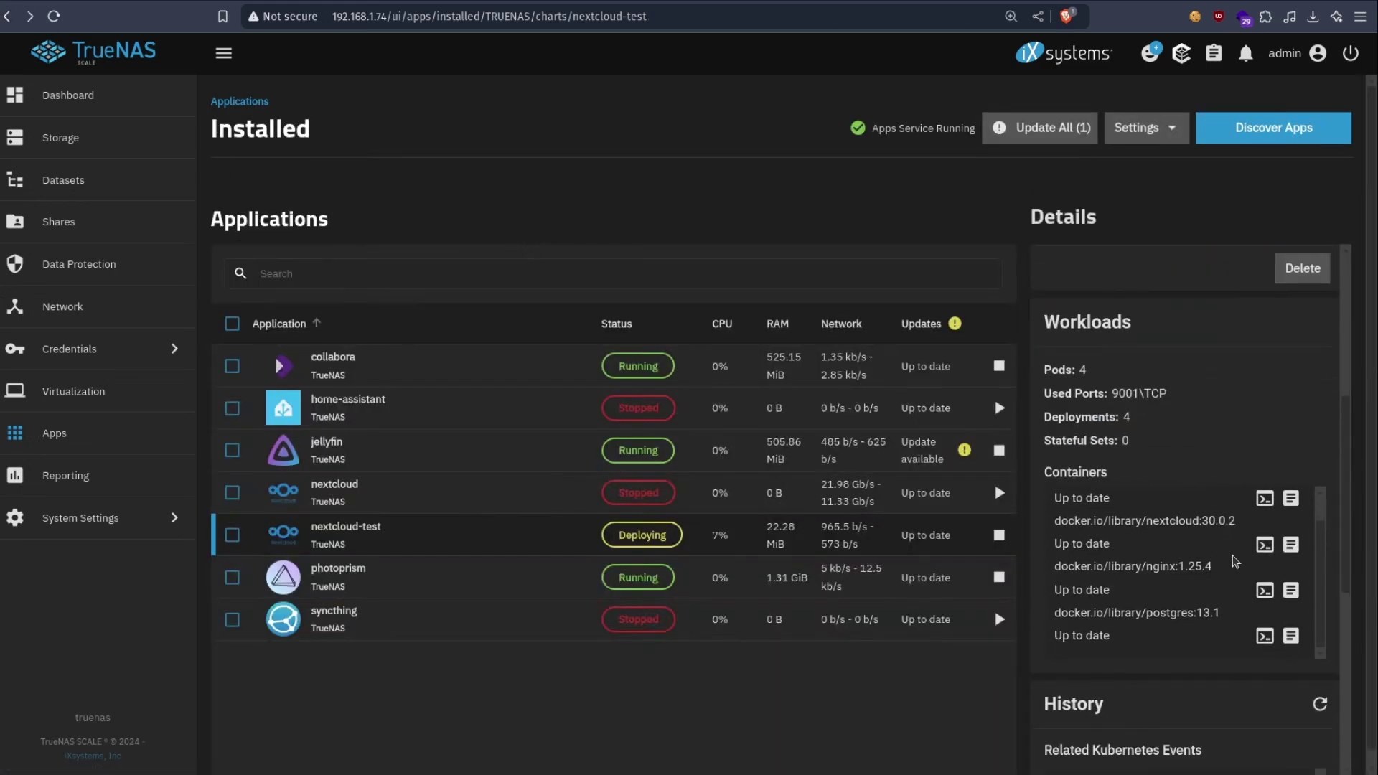
left_click(1291, 636)
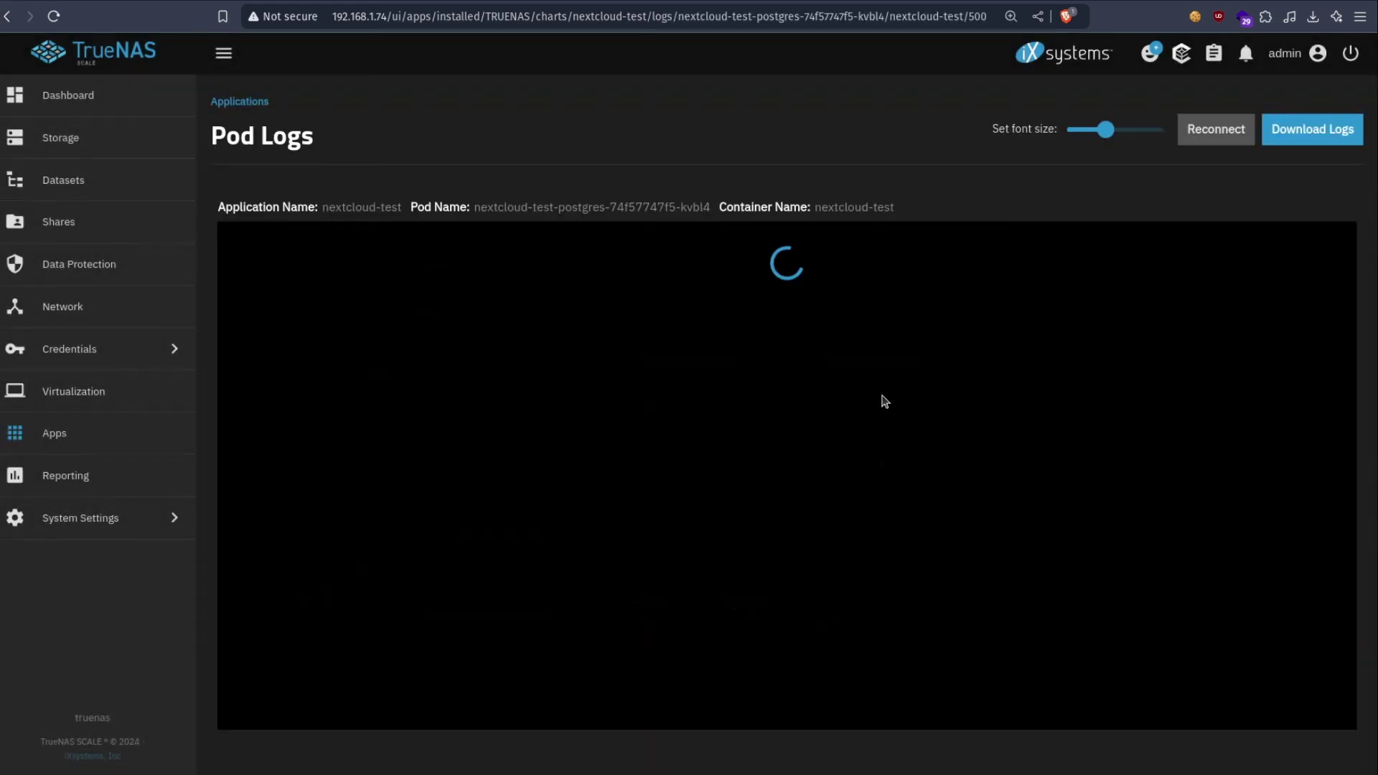
left_click(7, 16)
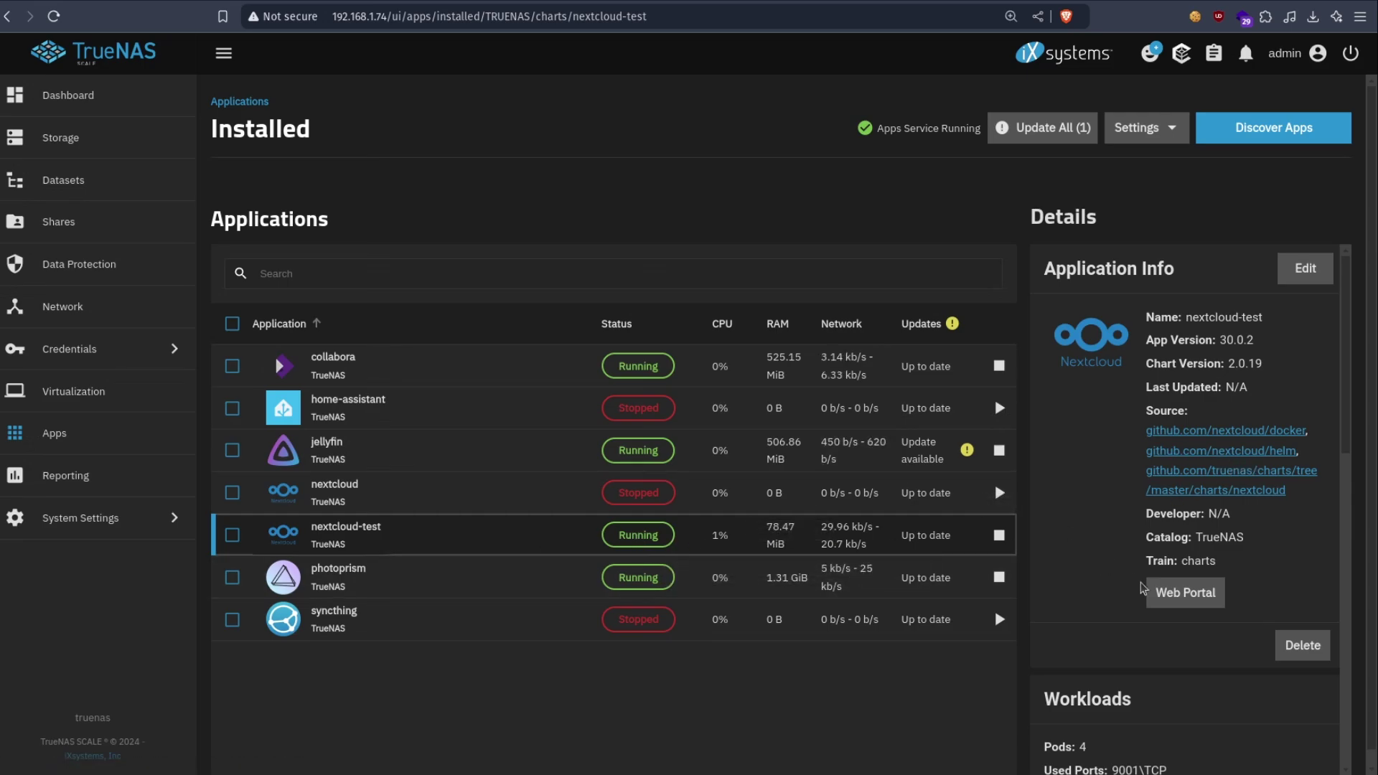
- Open the nextcloud-test web portal and sign in as admin with the account password
left_click(1184, 592)
type("admin")
key("Tab")
type("adm")
key("Return")
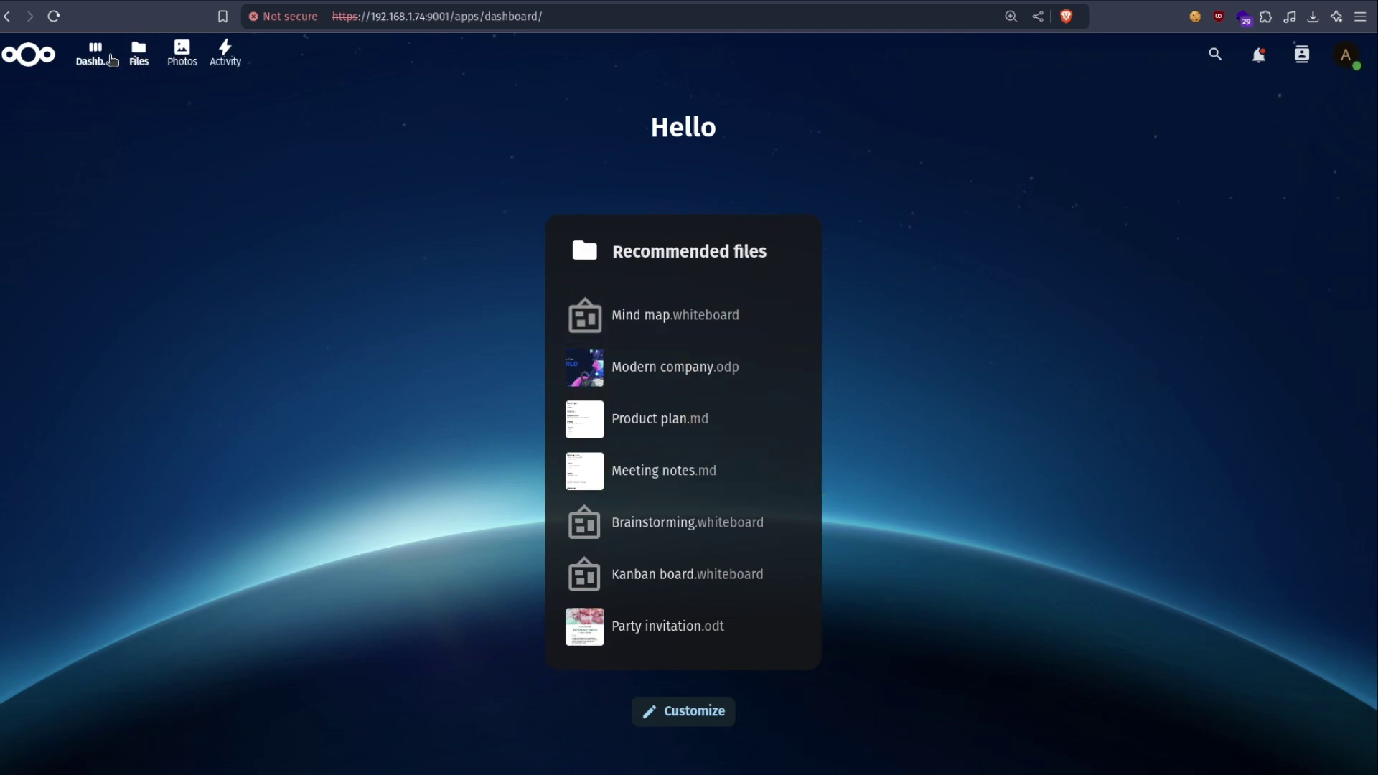
- Browse All files and the Templates folder in the Files app
left_click(139, 54)
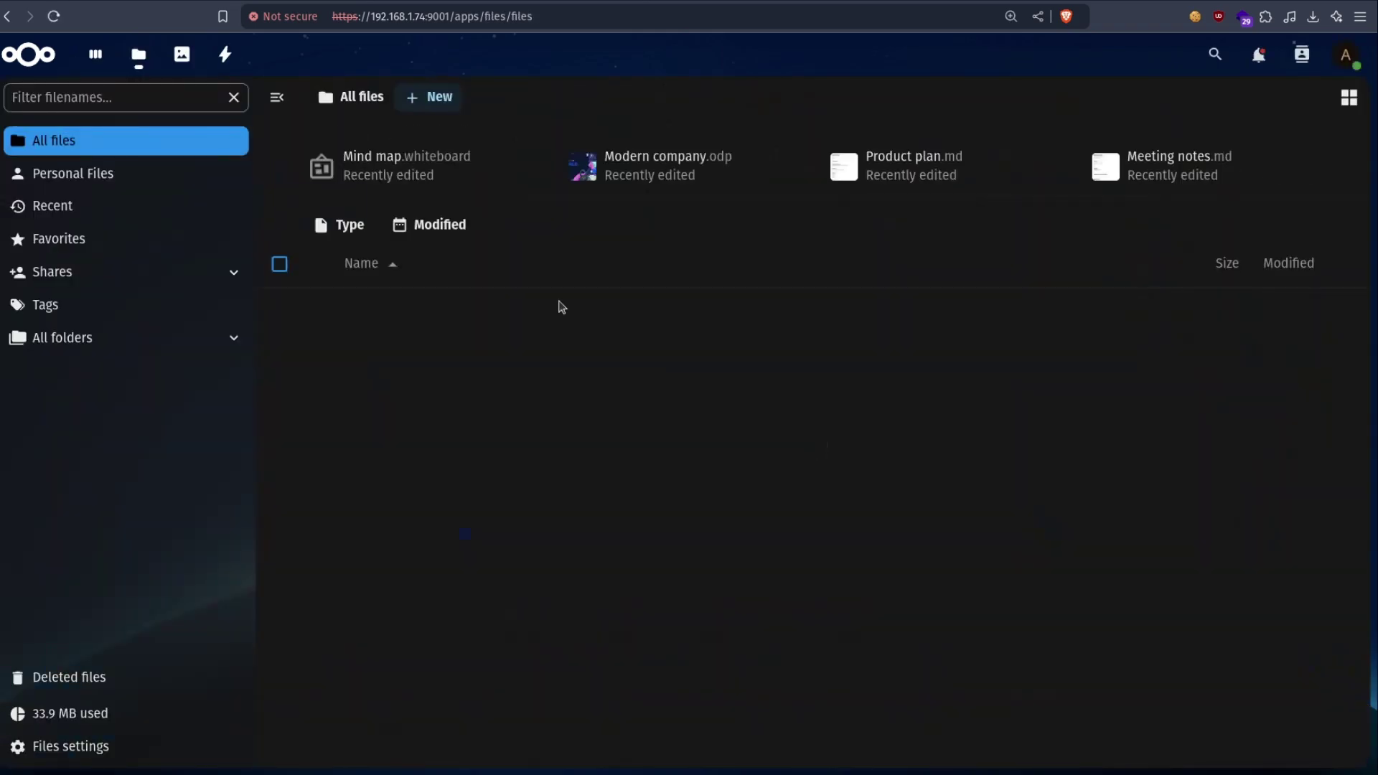
scroll(755, 474, "down", 4)
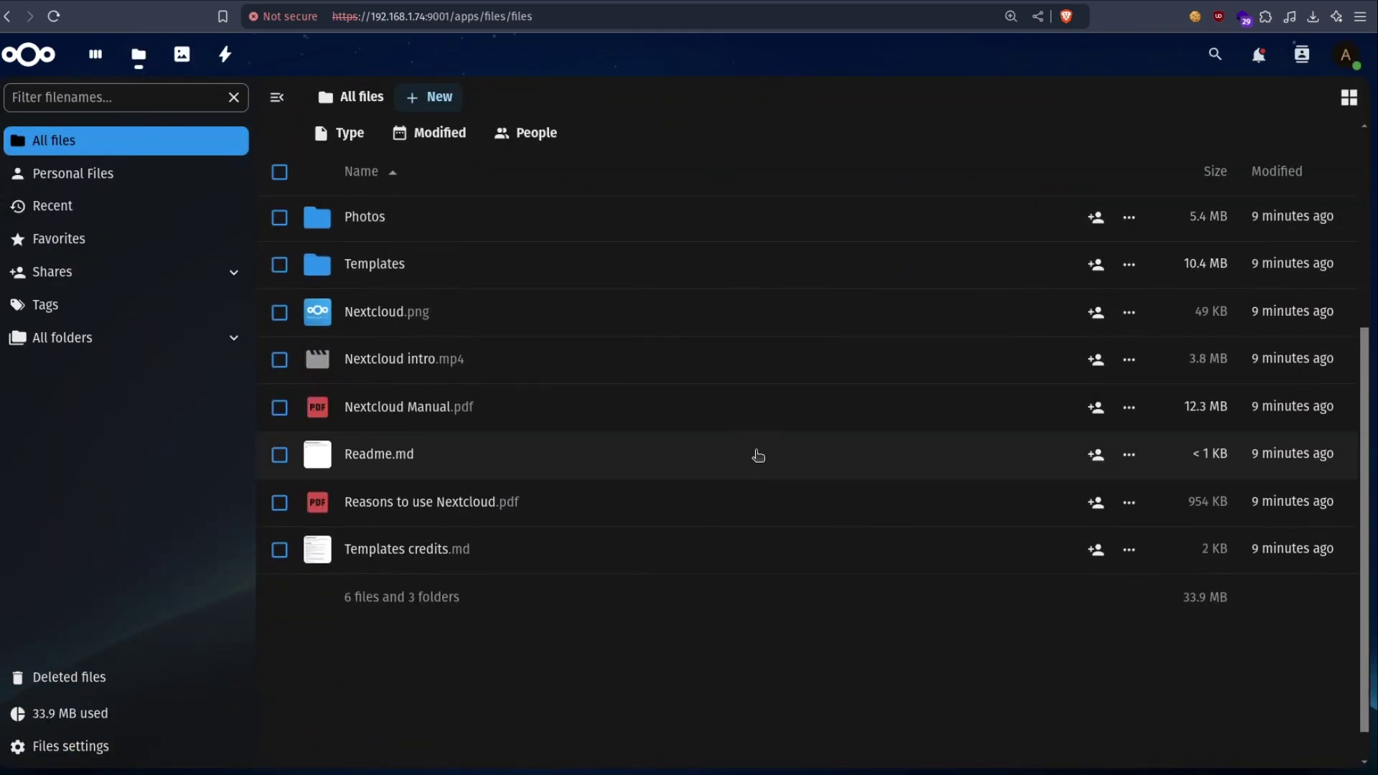
scroll(755, 459, "up", 4)
scroll(449, 502, "down", 4)
left_click(364, 258)
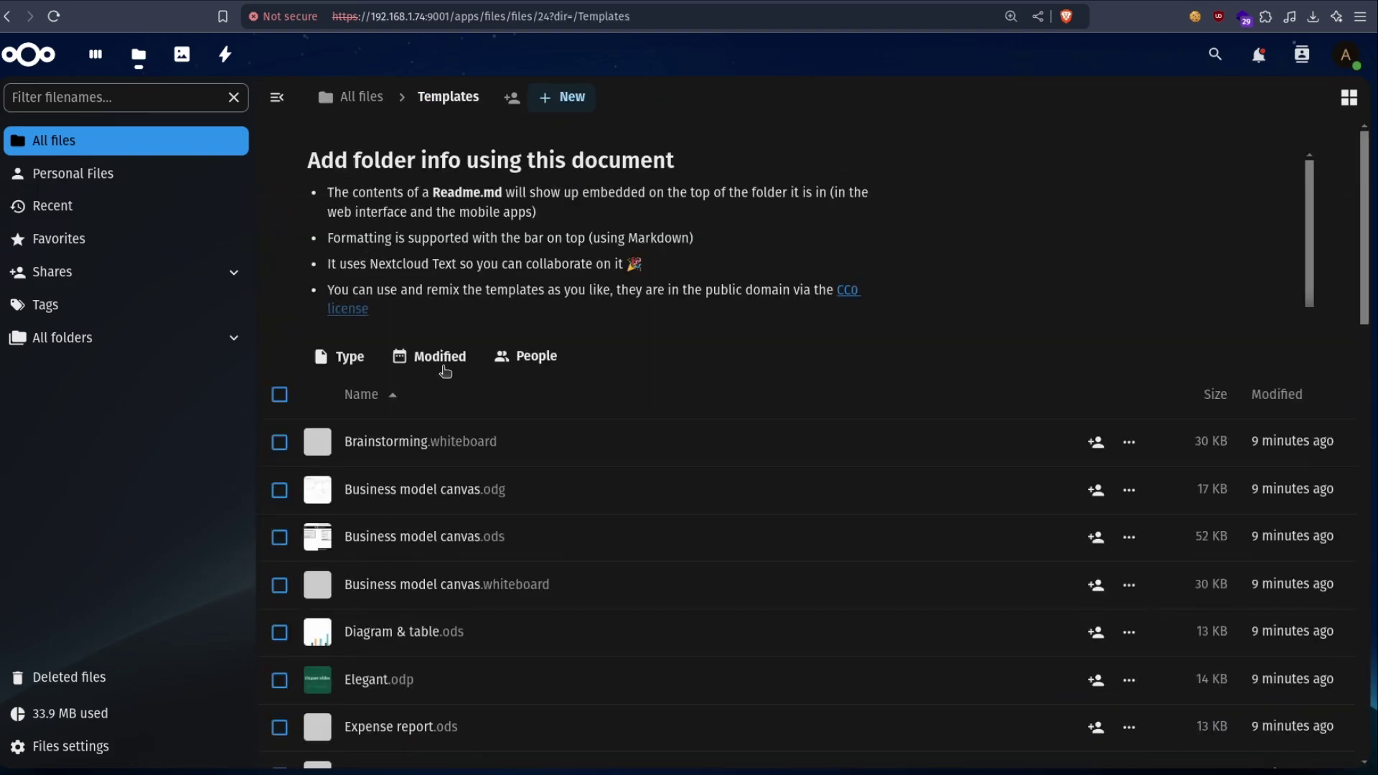
left_click(362, 100)
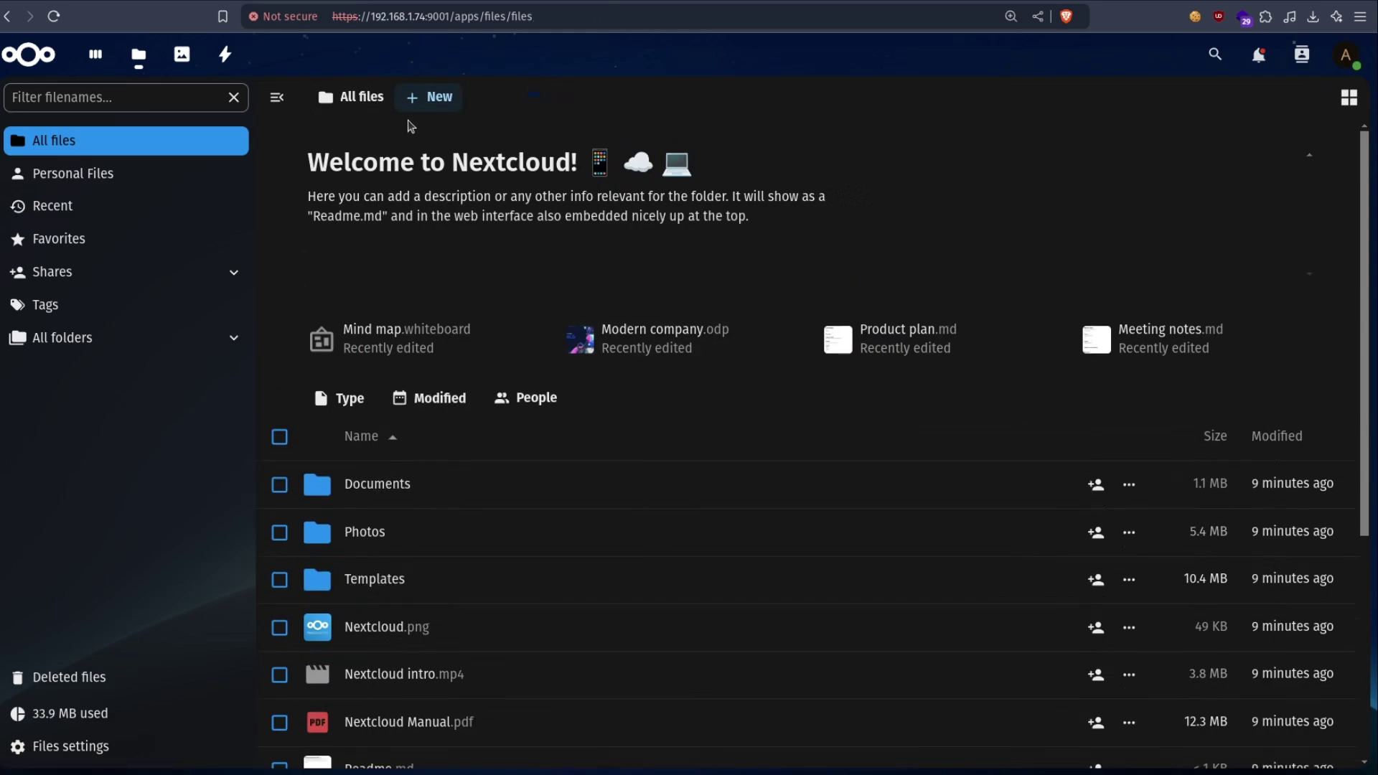
left_click(429, 98)
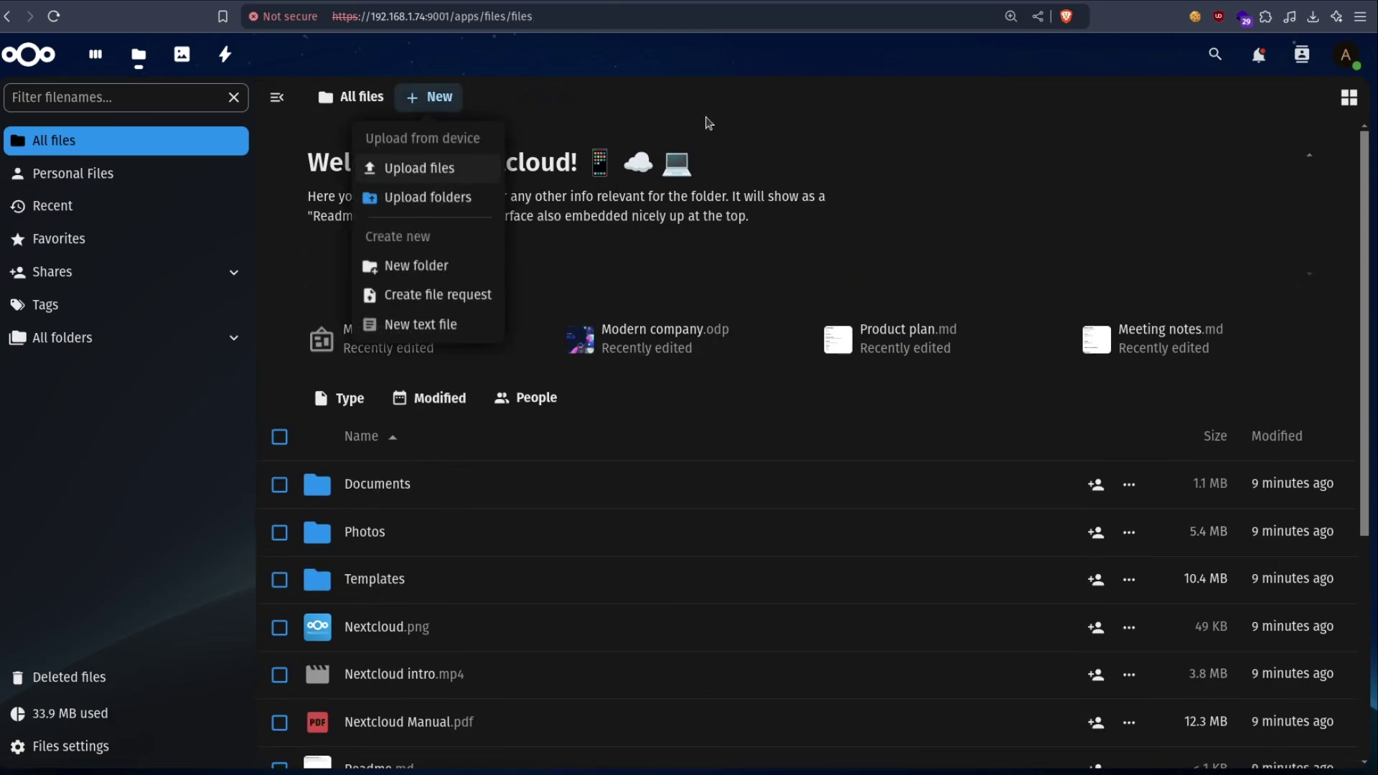
left_click(844, 160)
- Preview Reasons to use Nextcloud.pdf in the viewer
scroll(462, 377, "down", 2)
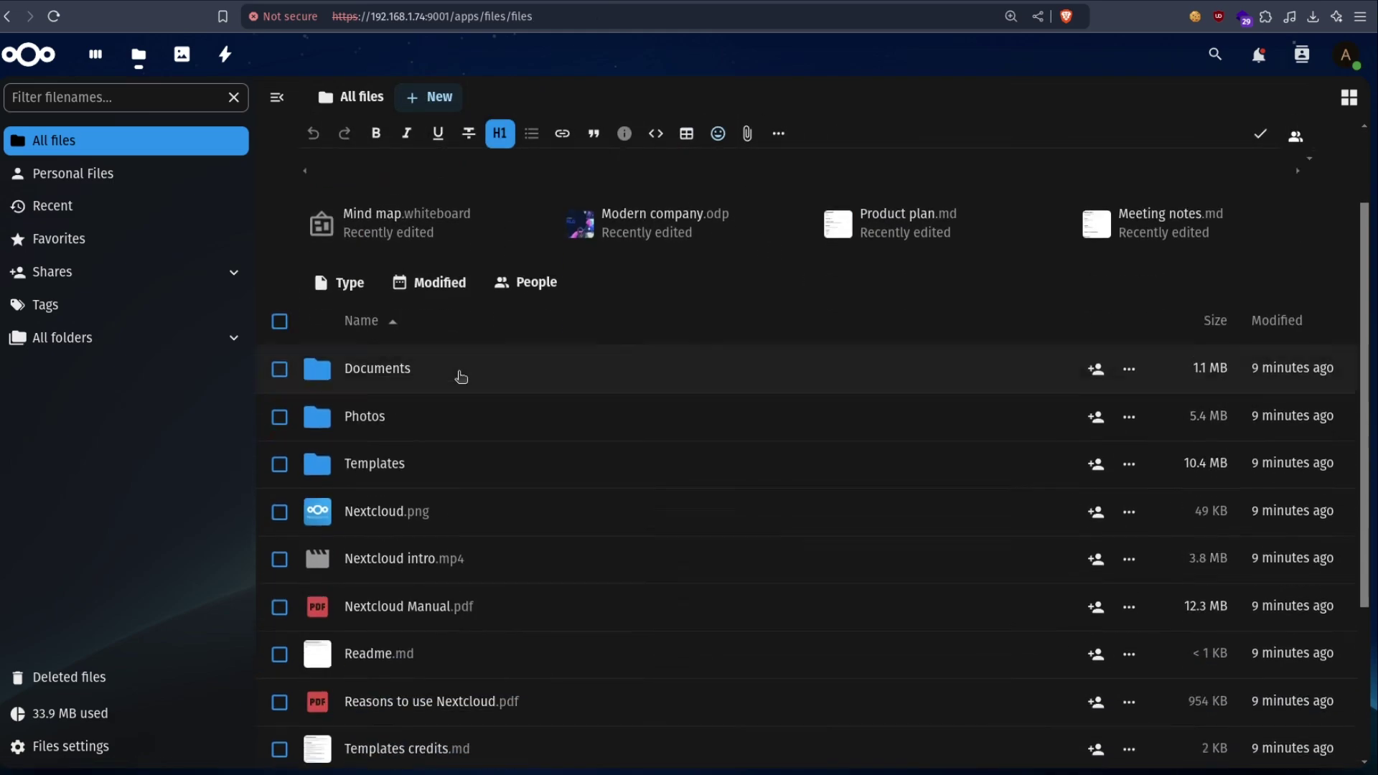
scroll(461, 377, "down", 1)
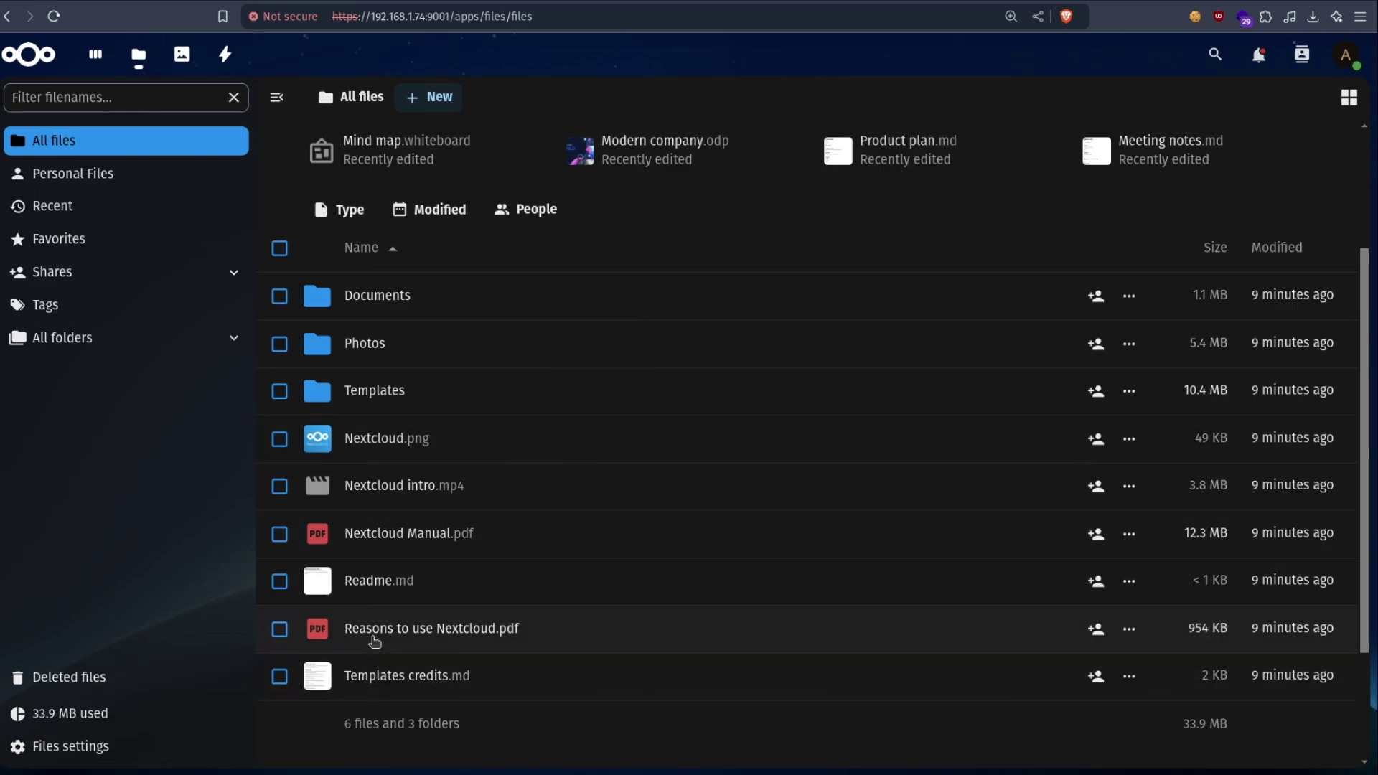
left_click(412, 627)
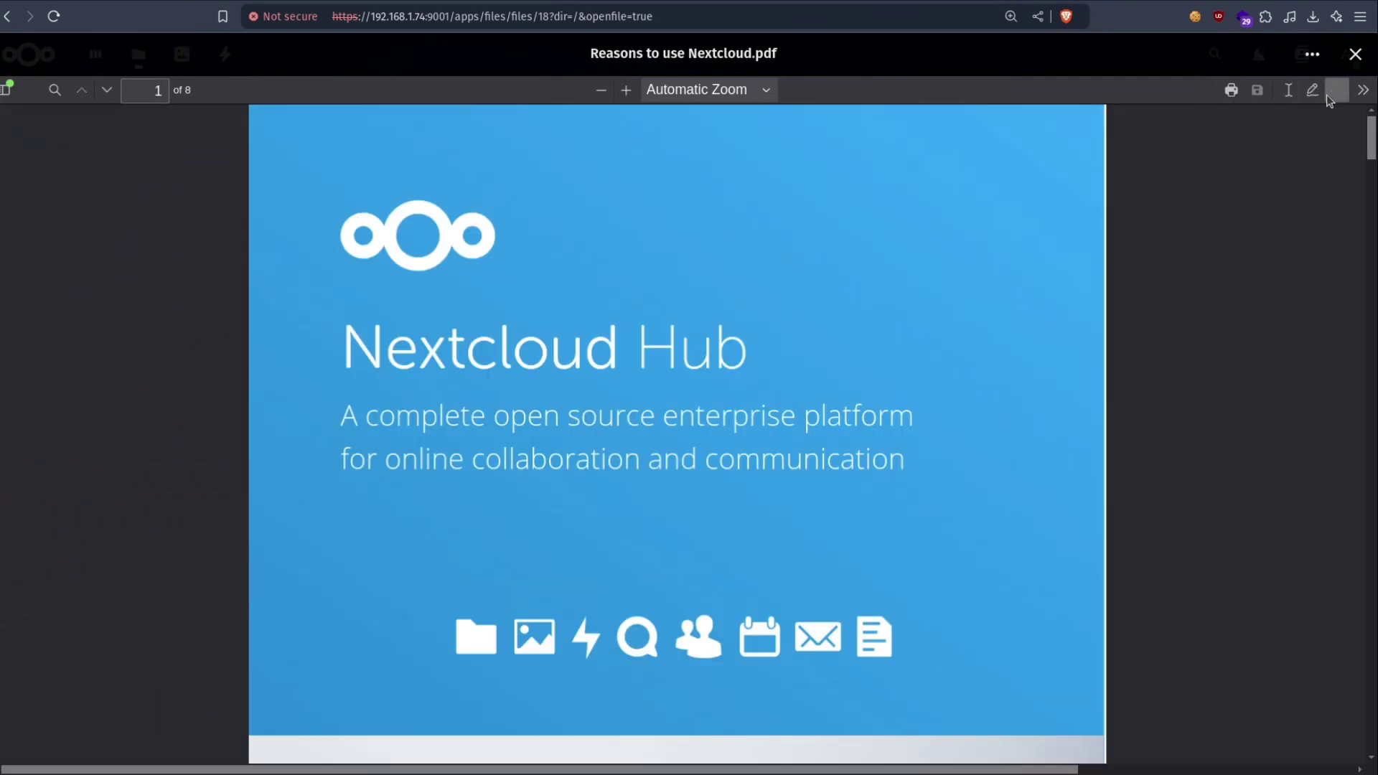
left_click(1354, 54)
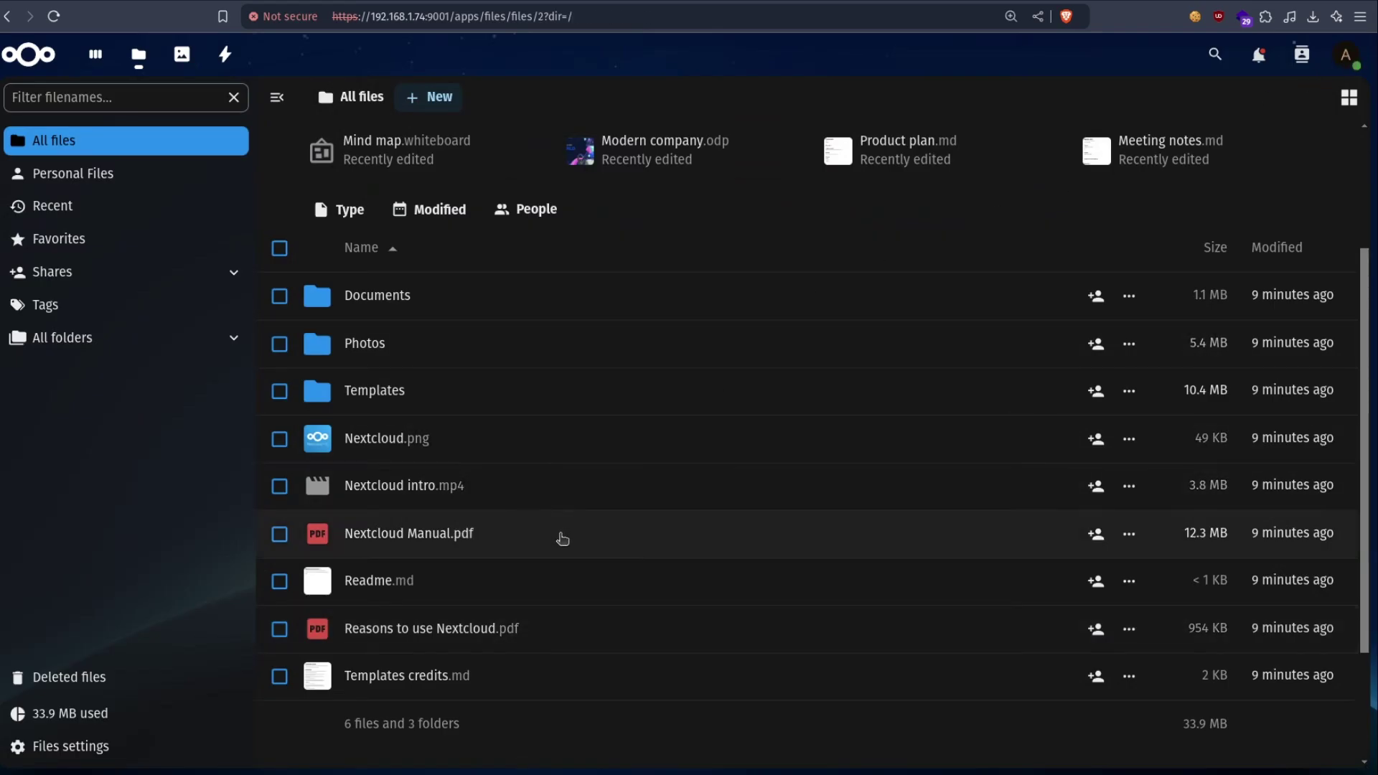
- Download Business model canvas.ods from Templates, then go to the Apps page
left_click(422, 393)
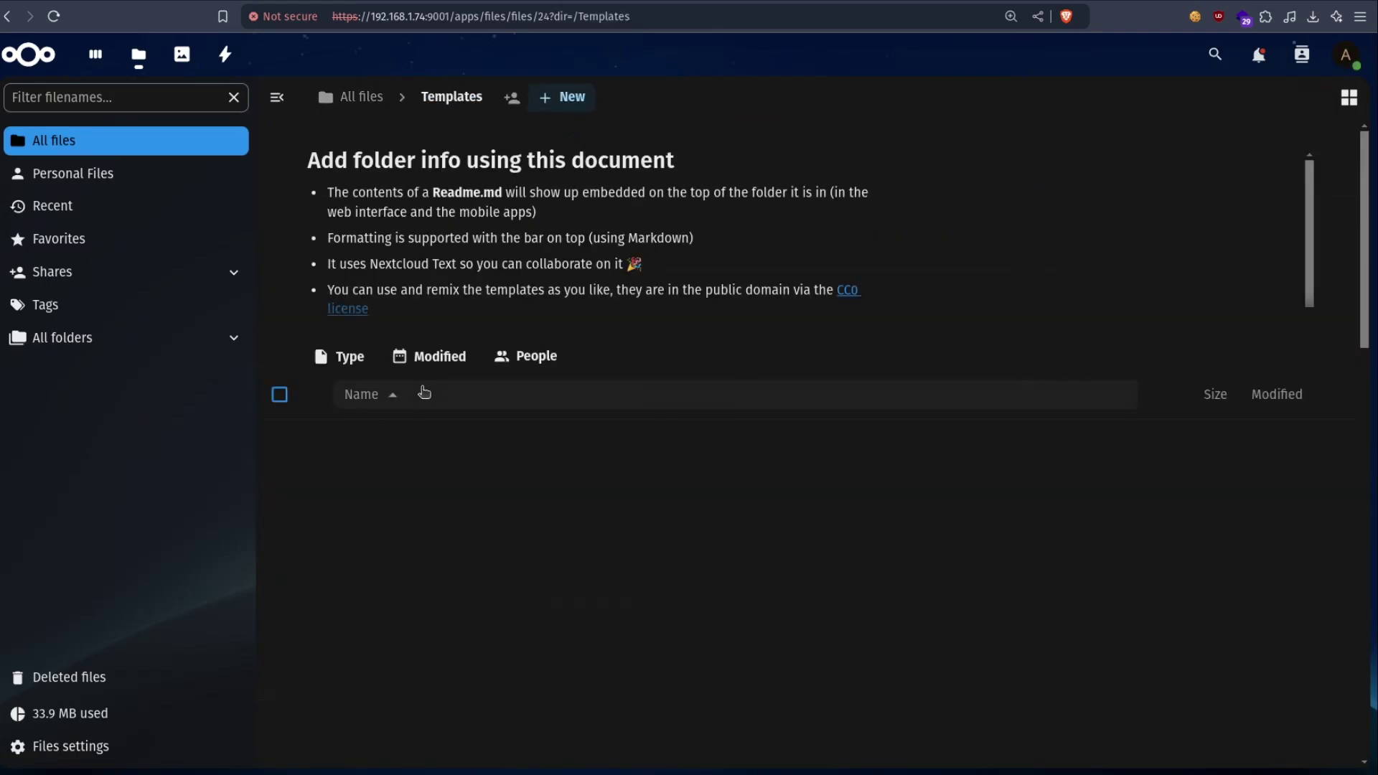
scroll(678, 505, "down", 2)
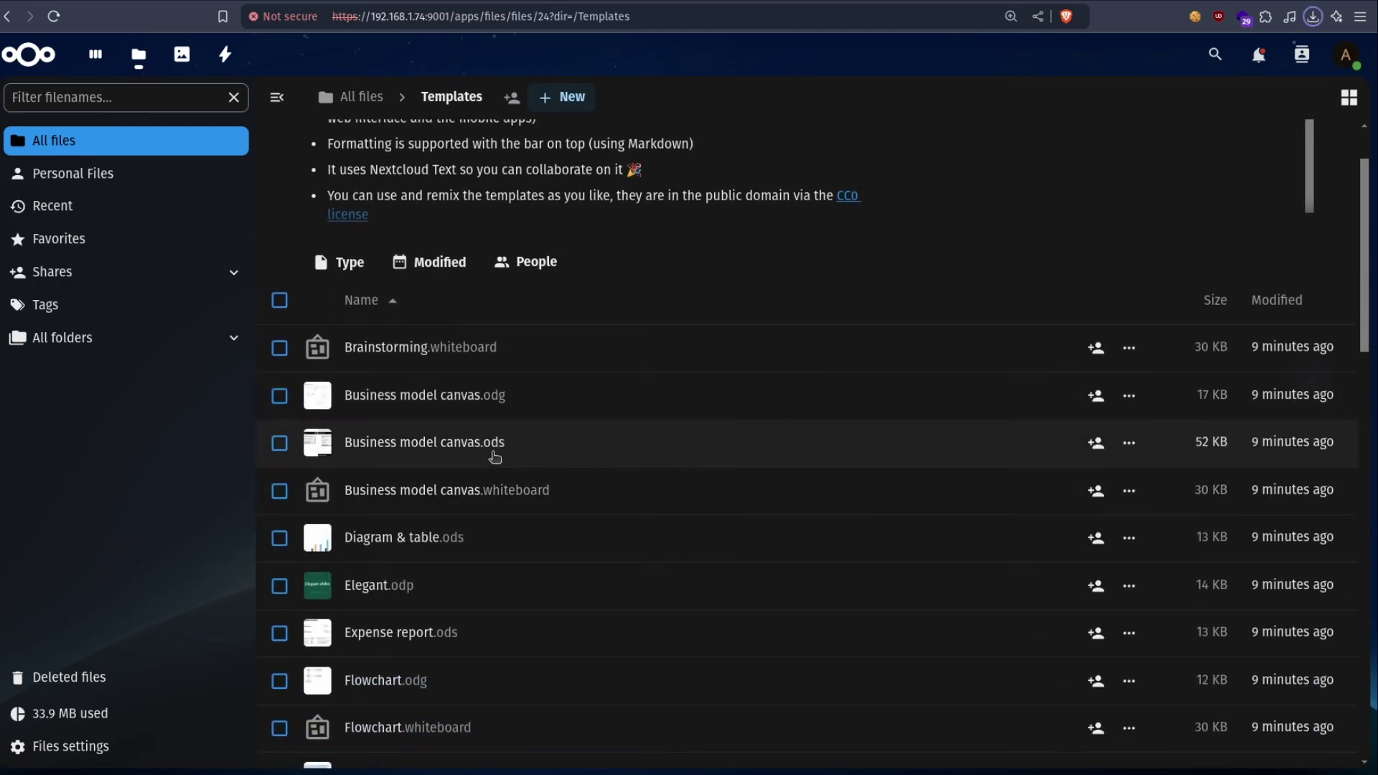
left_click(495, 457)
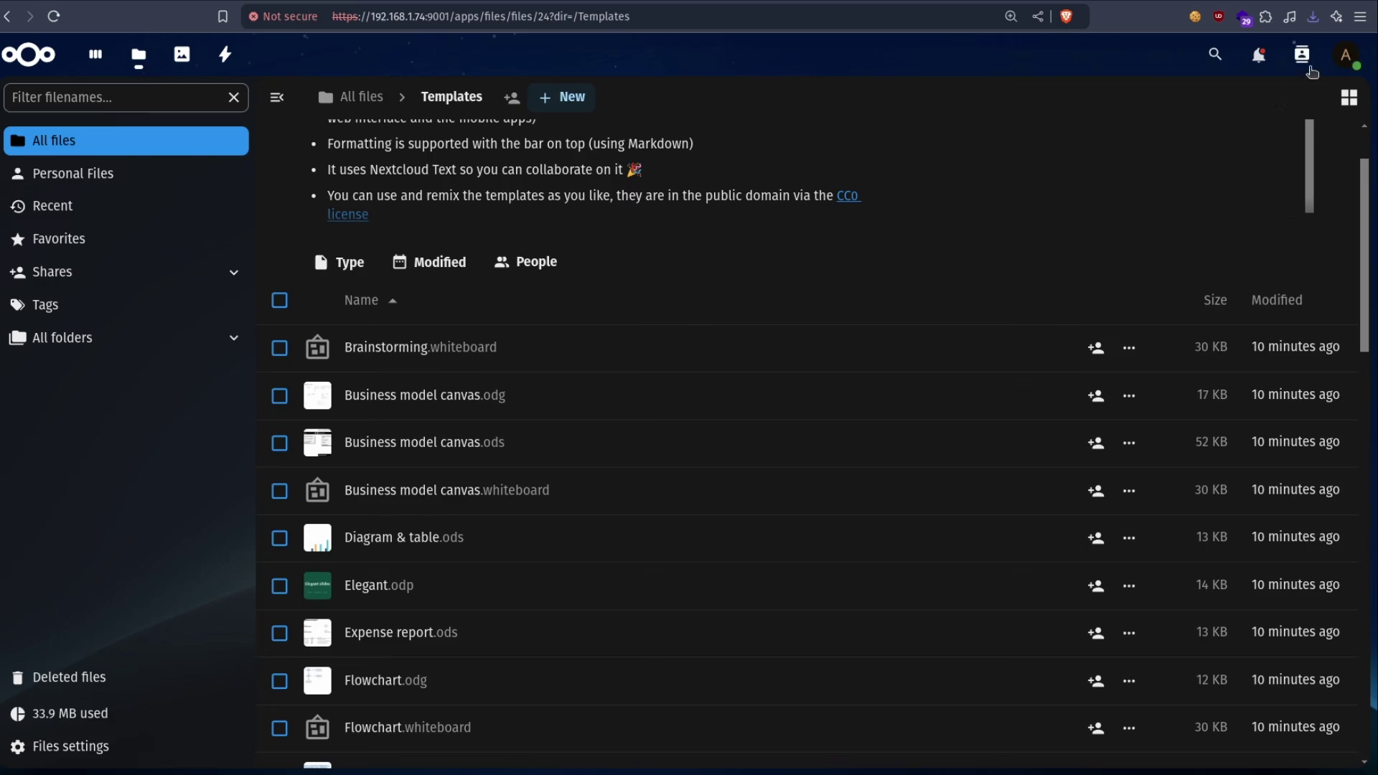
left_click(1346, 55)
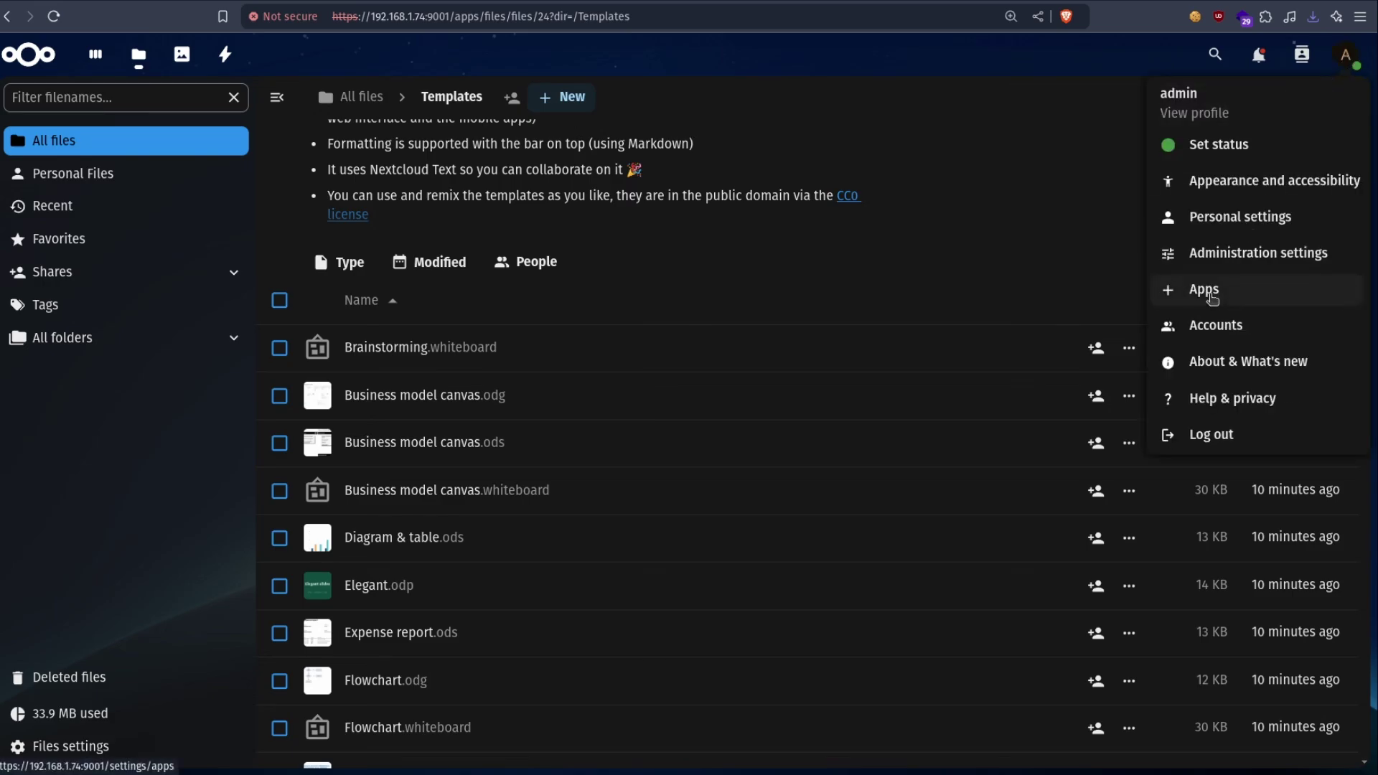
left_click(1213, 300)
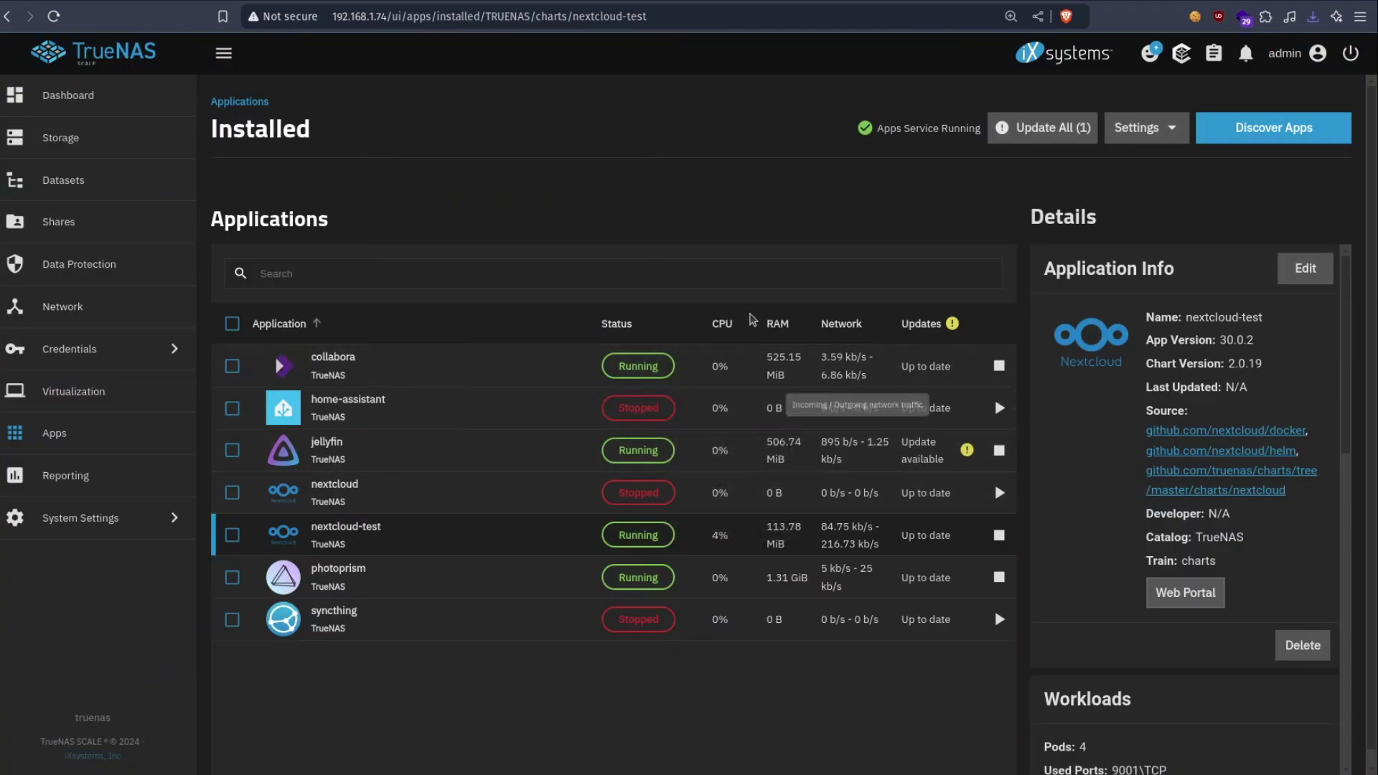
- Stop the existing collabora app and begin installing another Collabora instance from Discover
left_click(344, 370)
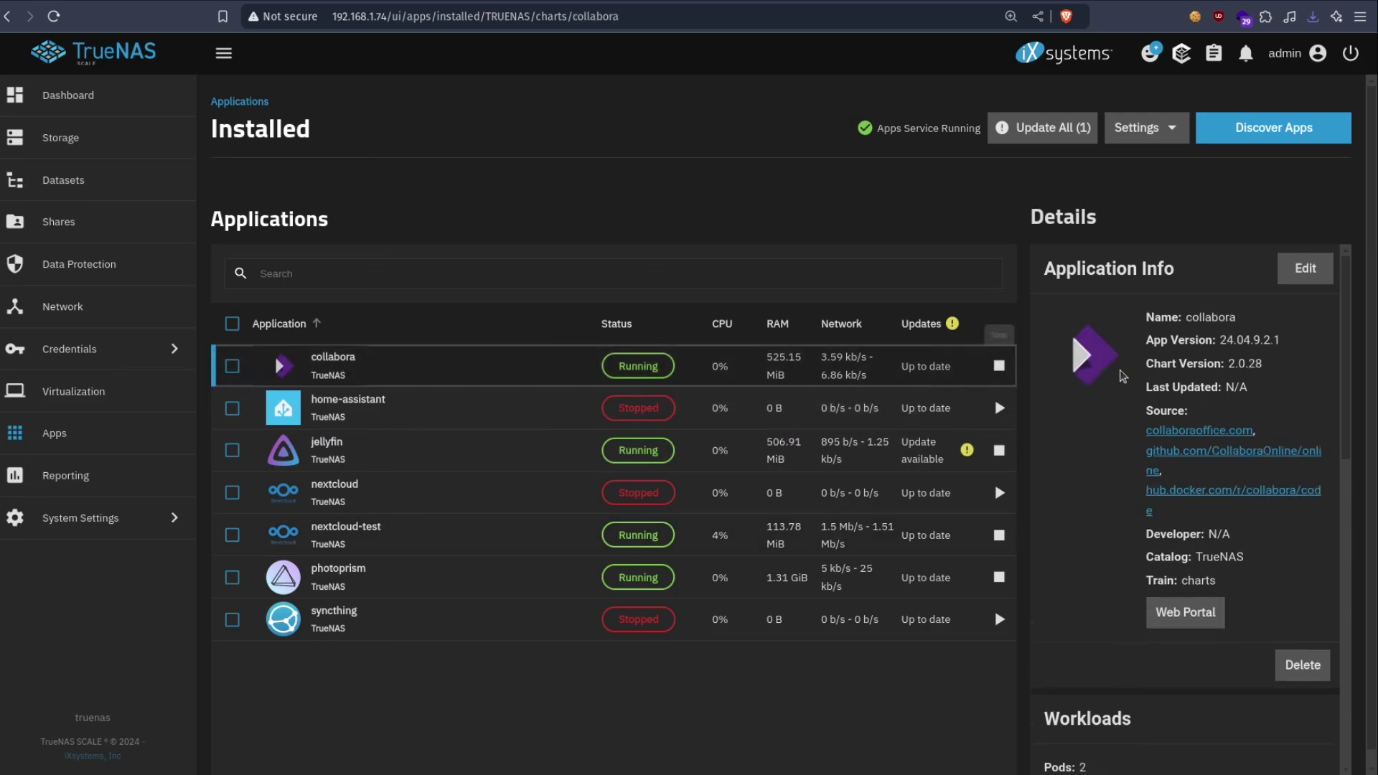
left_click(999, 367)
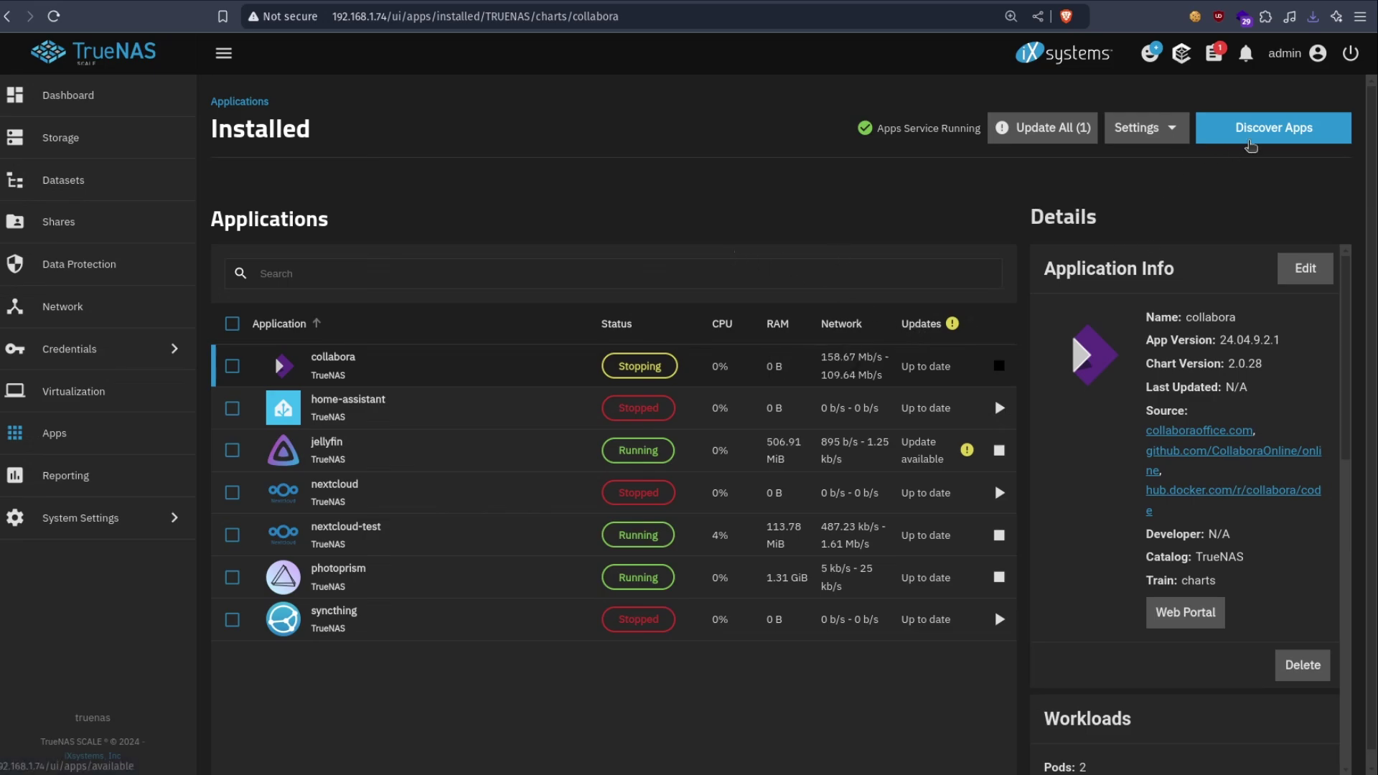
left_click(1248, 135)
left_click(480, 209)
type("collabora")
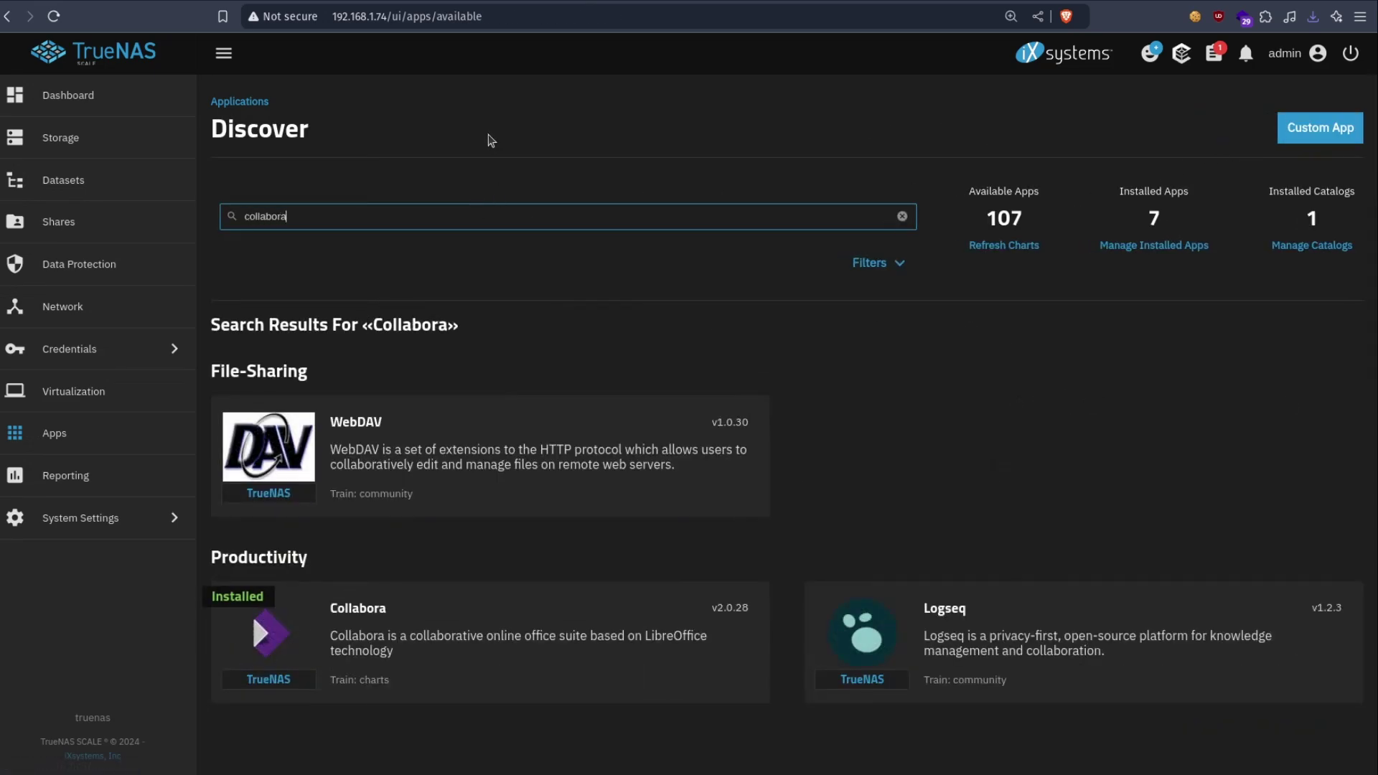
left_click(404, 586)
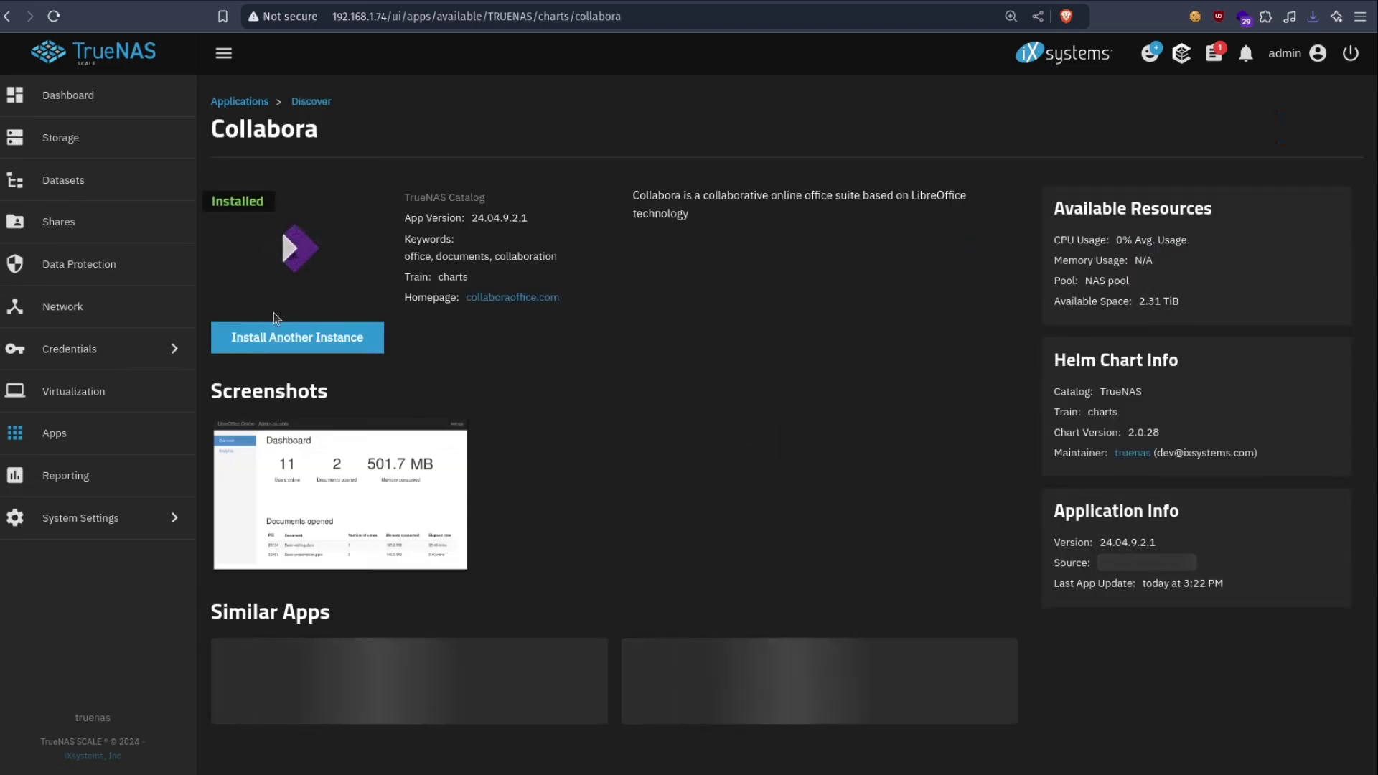
left_click(275, 342)
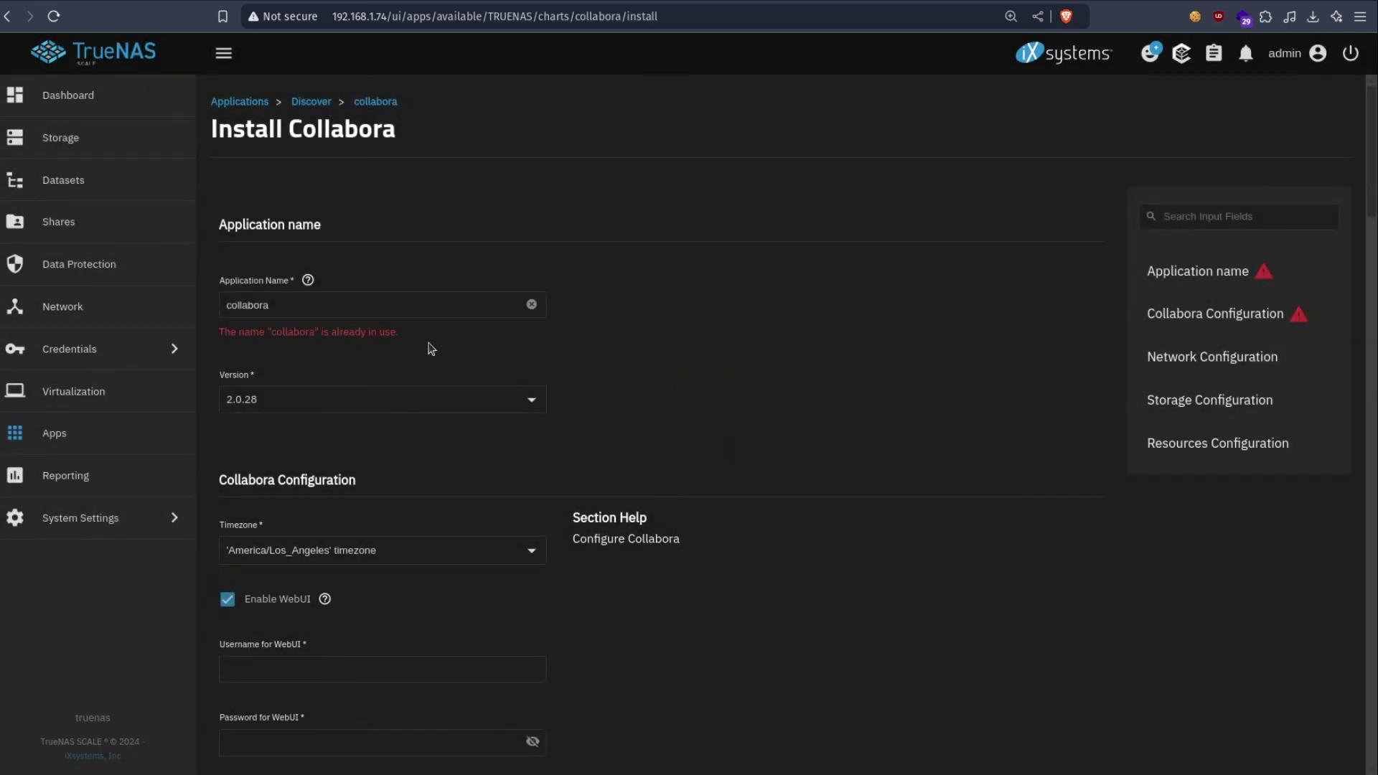
- Name the instance collabora-test and fill in the WebUI username and password
left_click(381, 301)
type("-test")
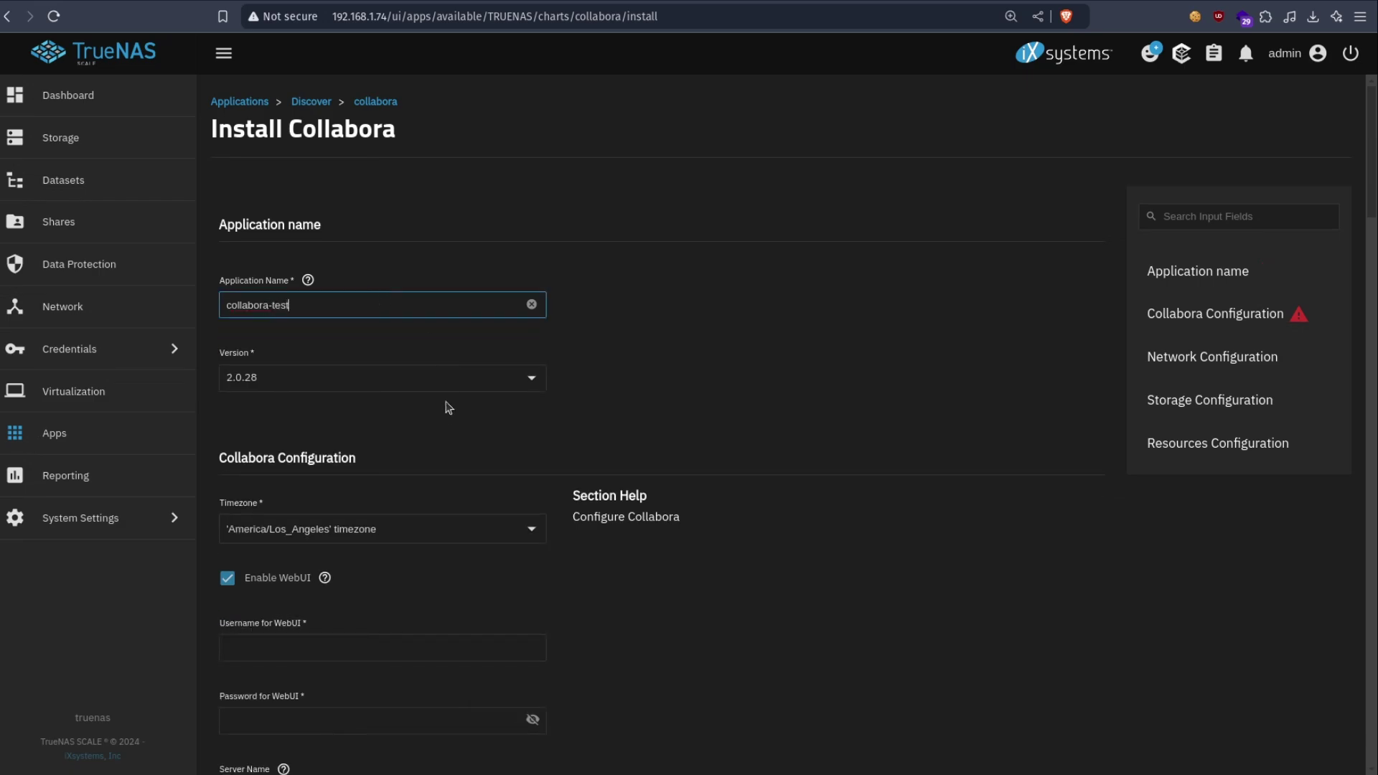
scroll(448, 416, "down", 5)
scroll(454, 344, "down", 1)
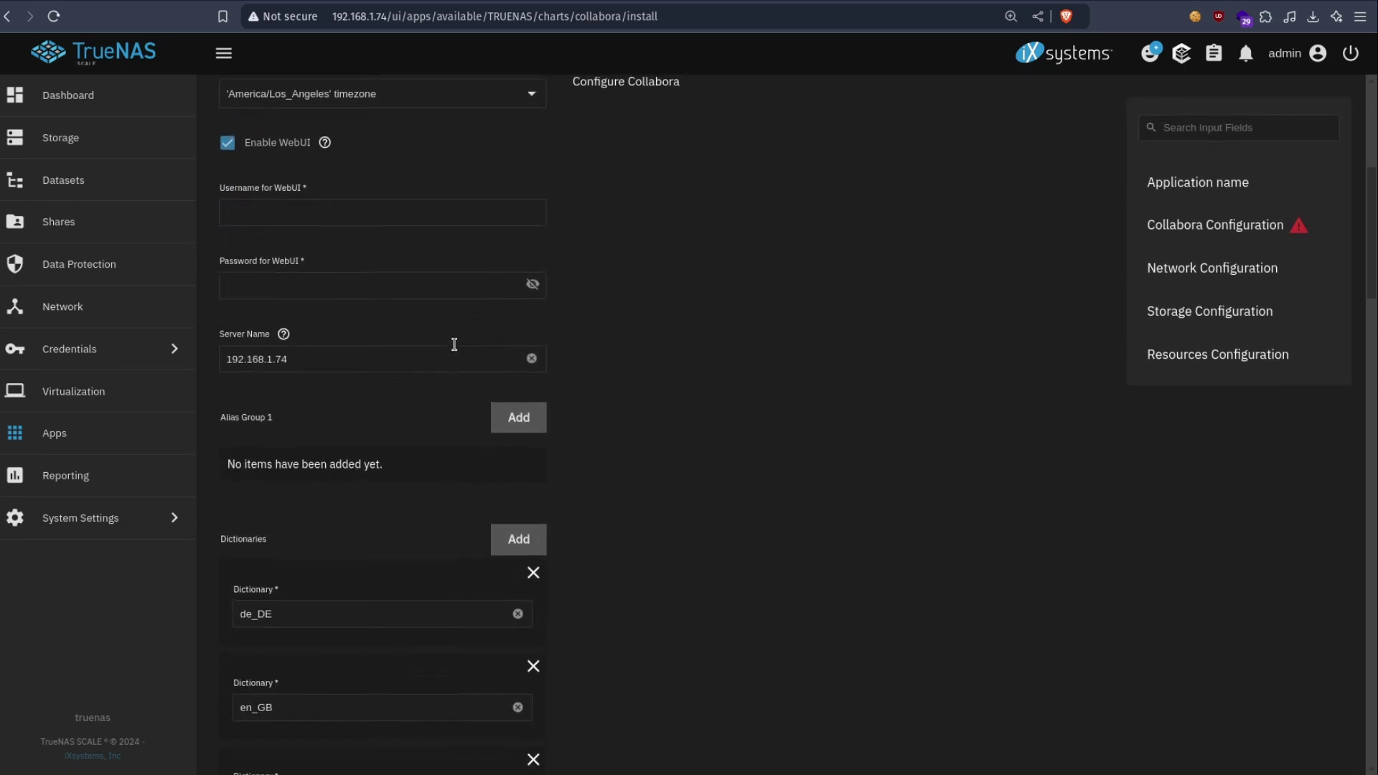
left_click(278, 181)
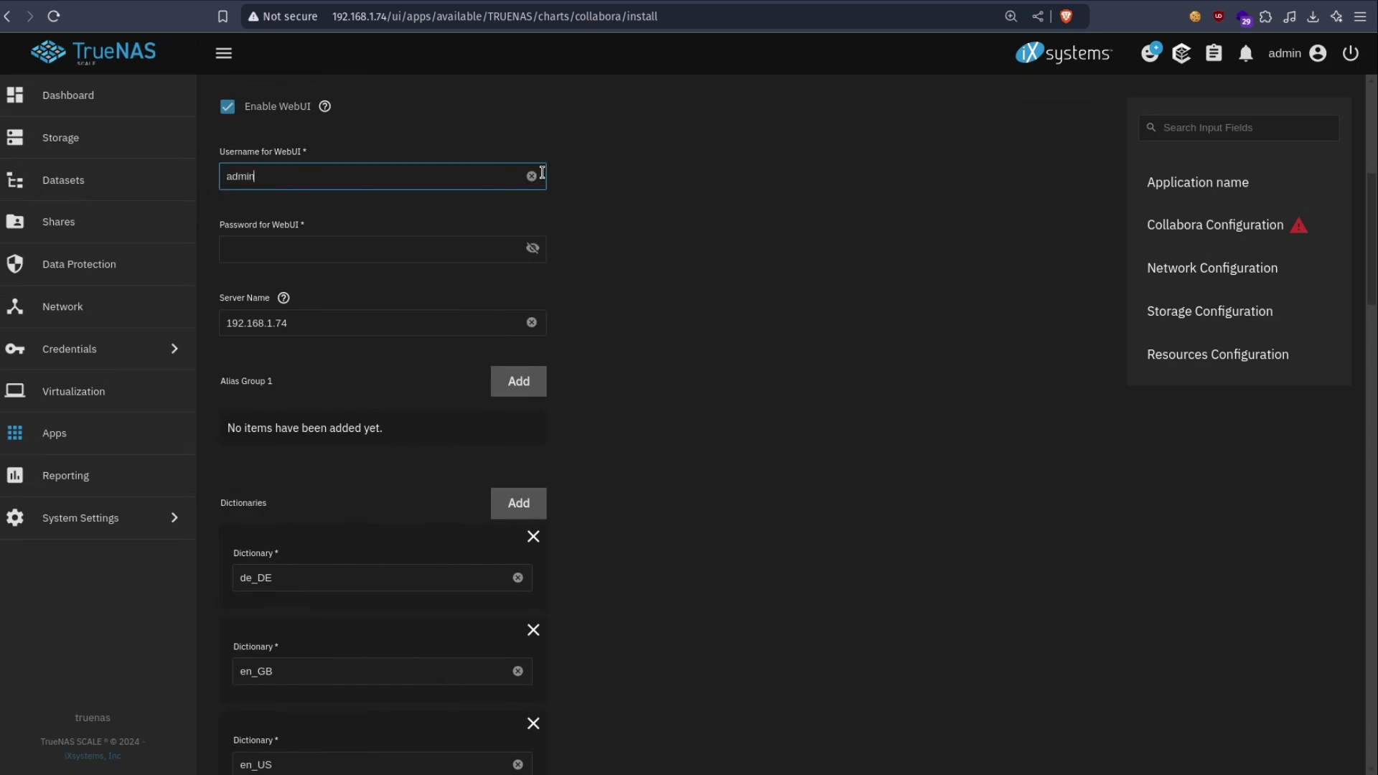
key("Tab")
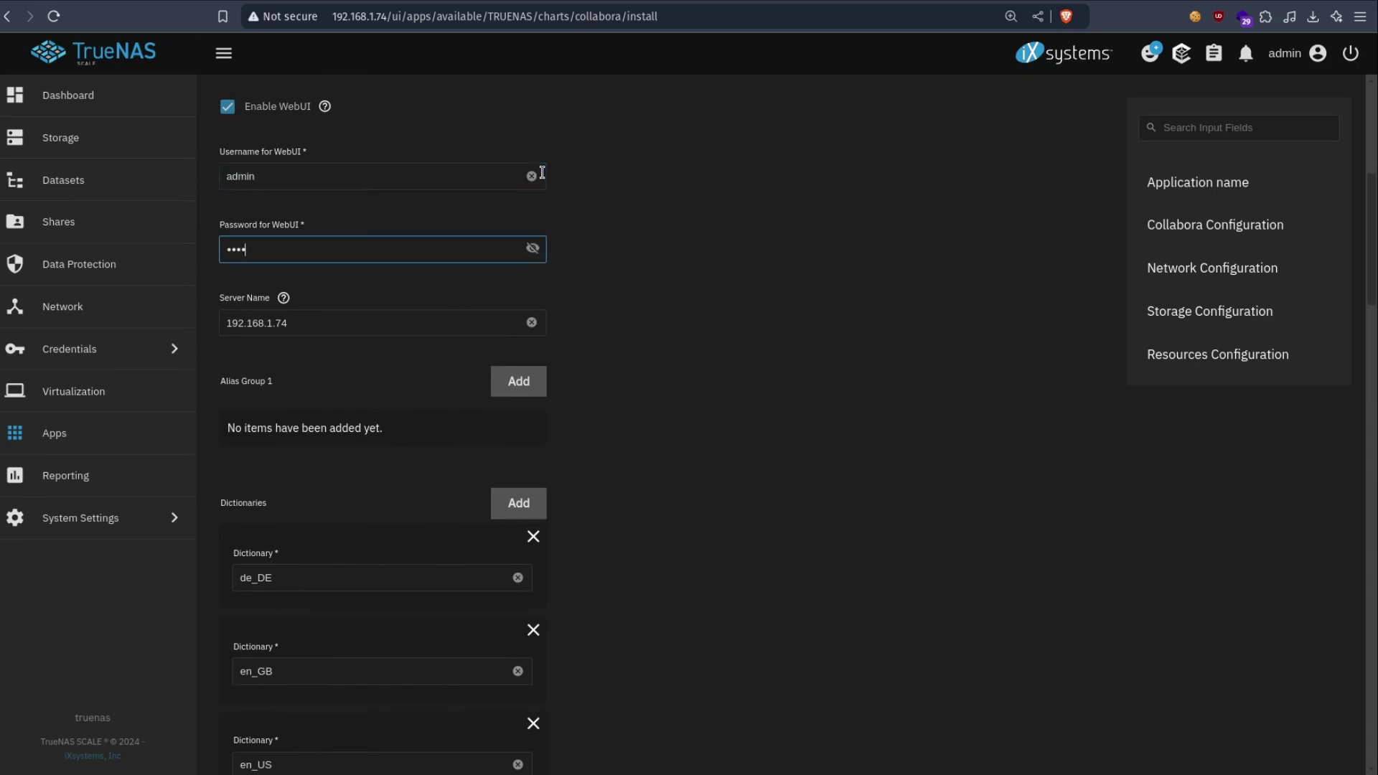
- Select the truenas_default certificate and install collabora-test
scroll(679, 399, "down", 19)
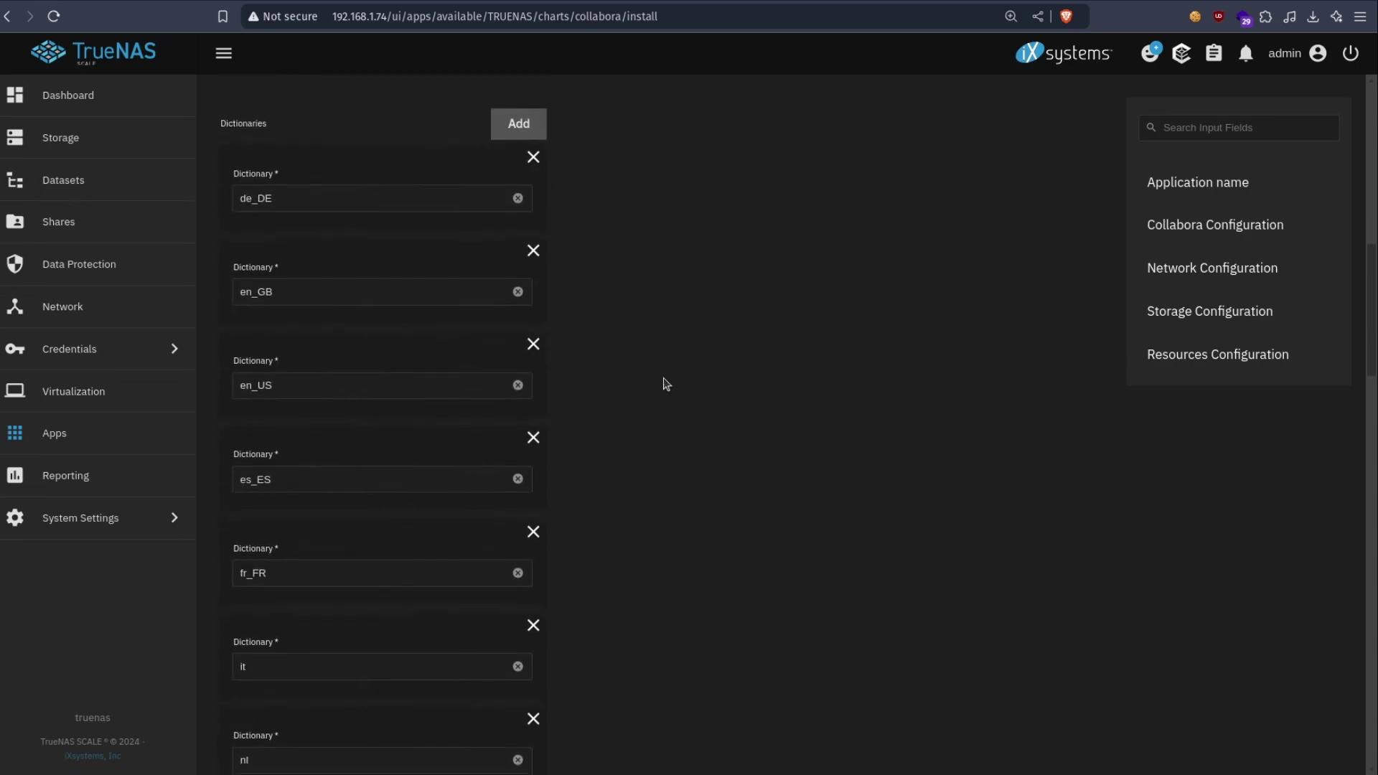
scroll(665, 382, "down", 6)
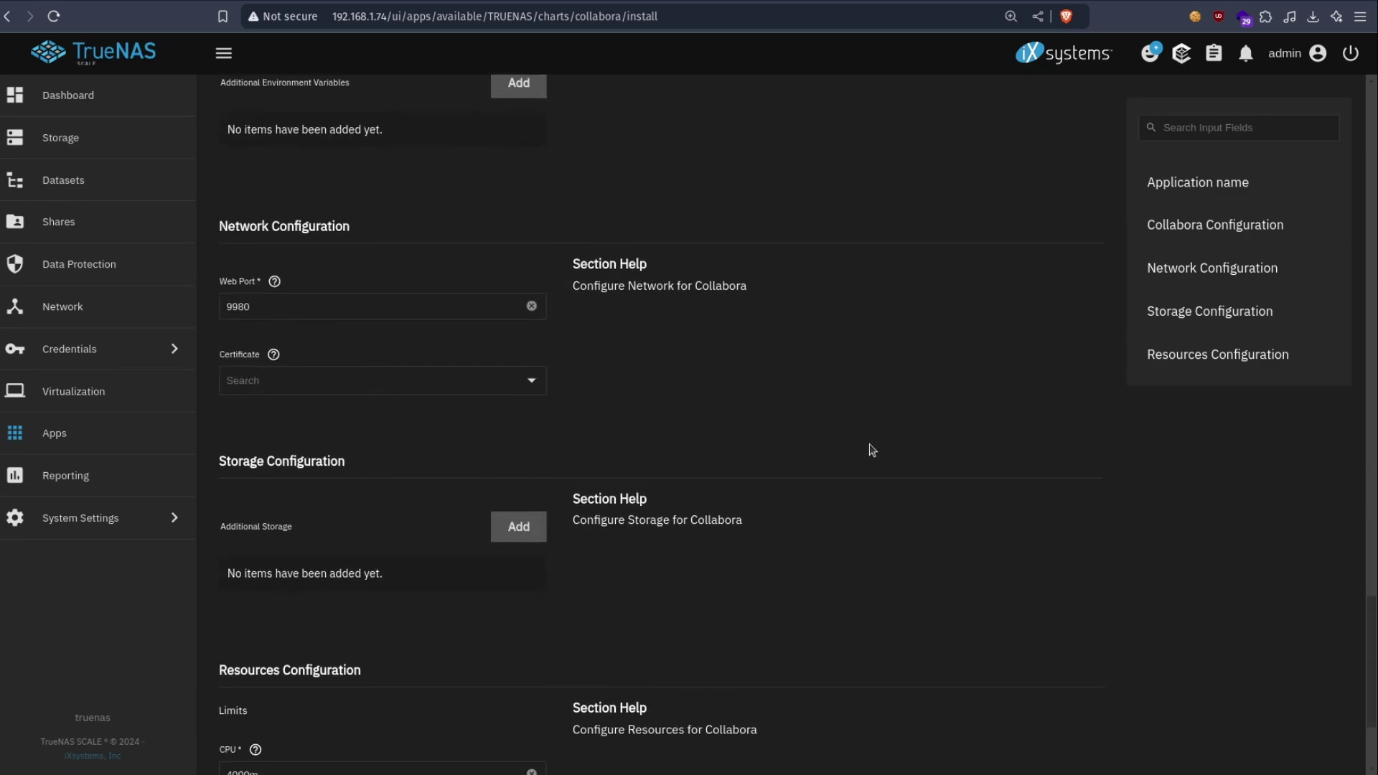
scroll(679, 446, "down", 3)
left_click(535, 195)
left_click(288, 272)
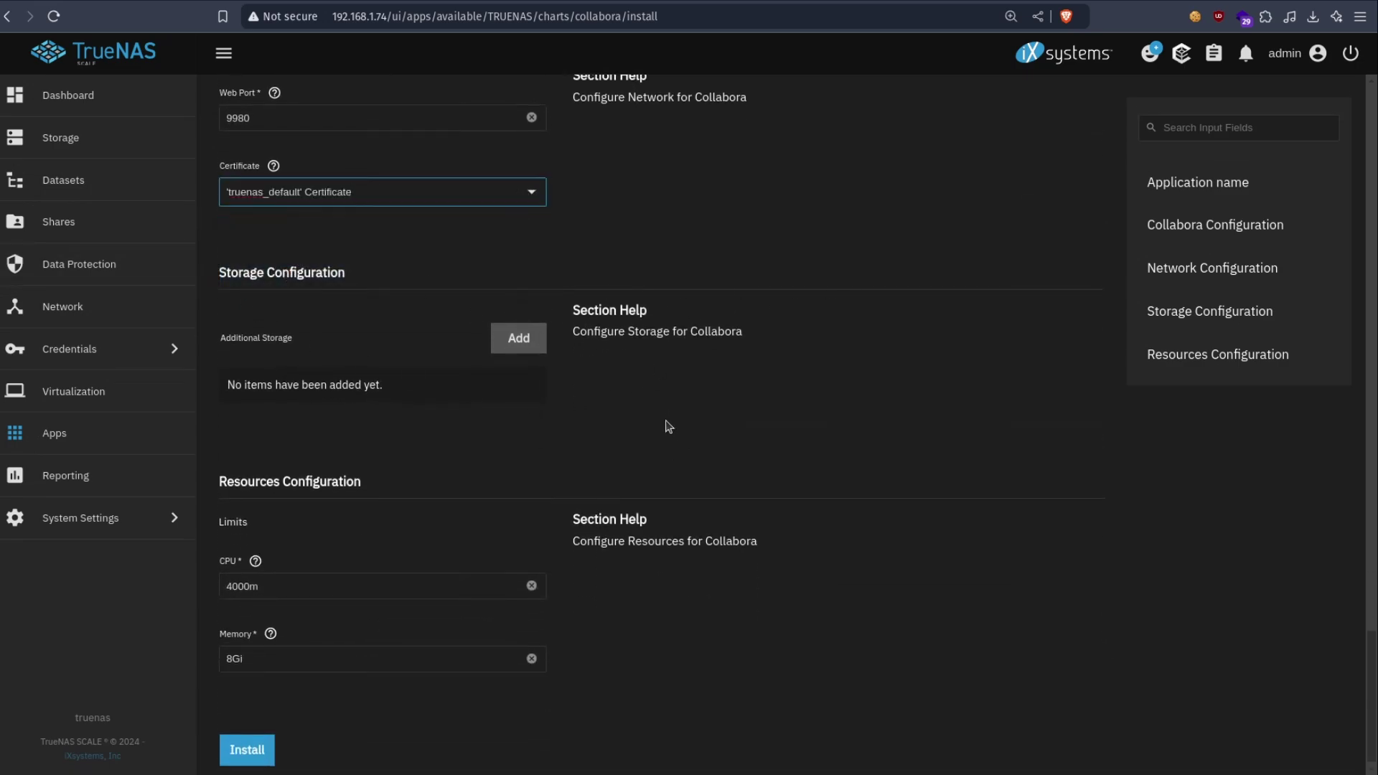
left_click(247, 745)
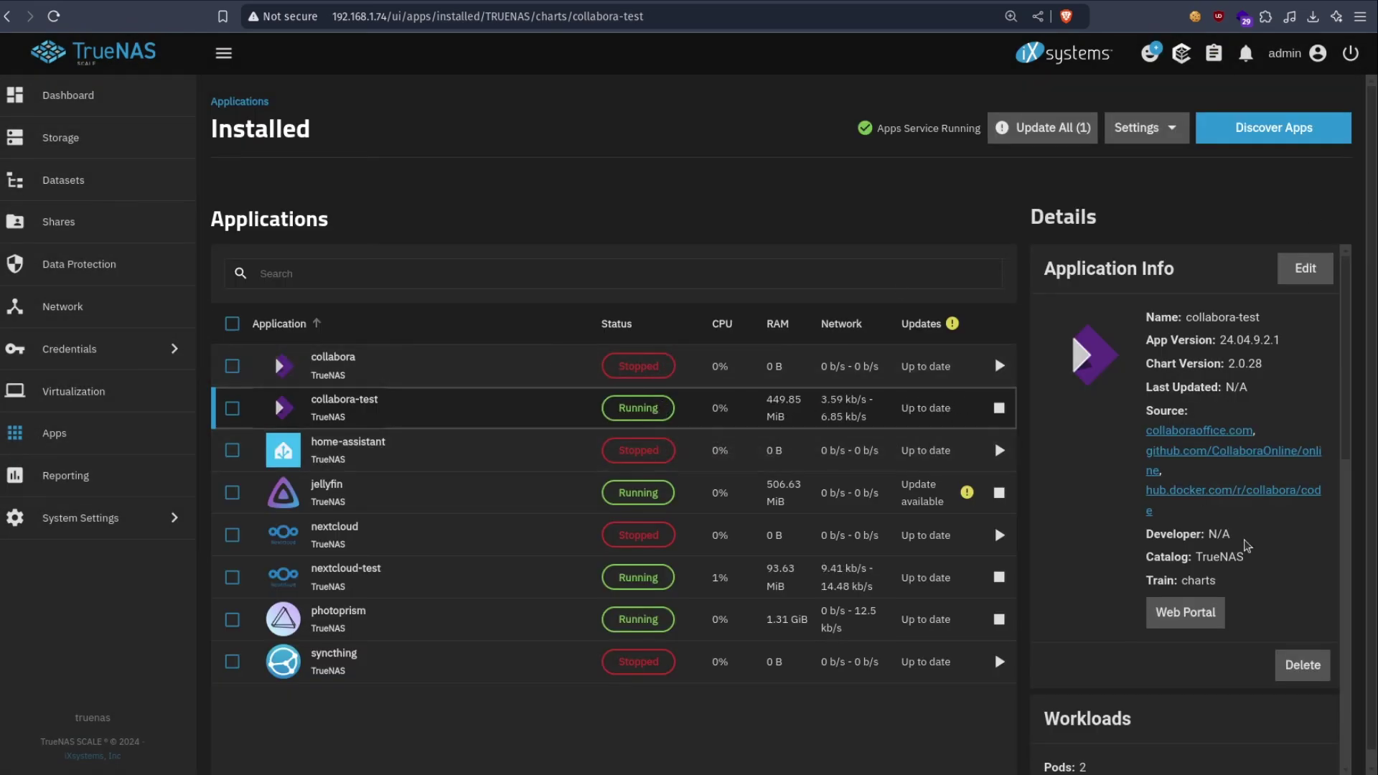
left_click(1212, 621)
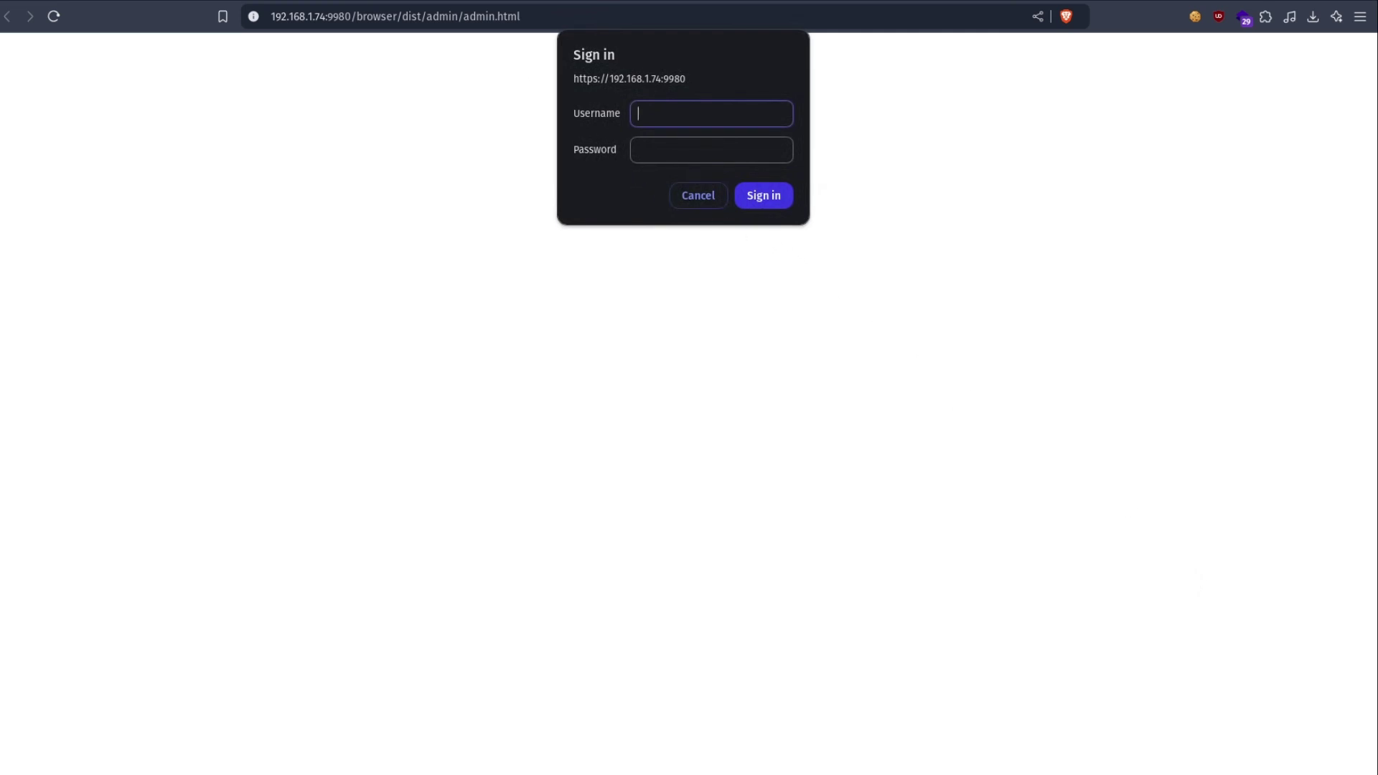
left_click_drag(357, 15, 272, 16)
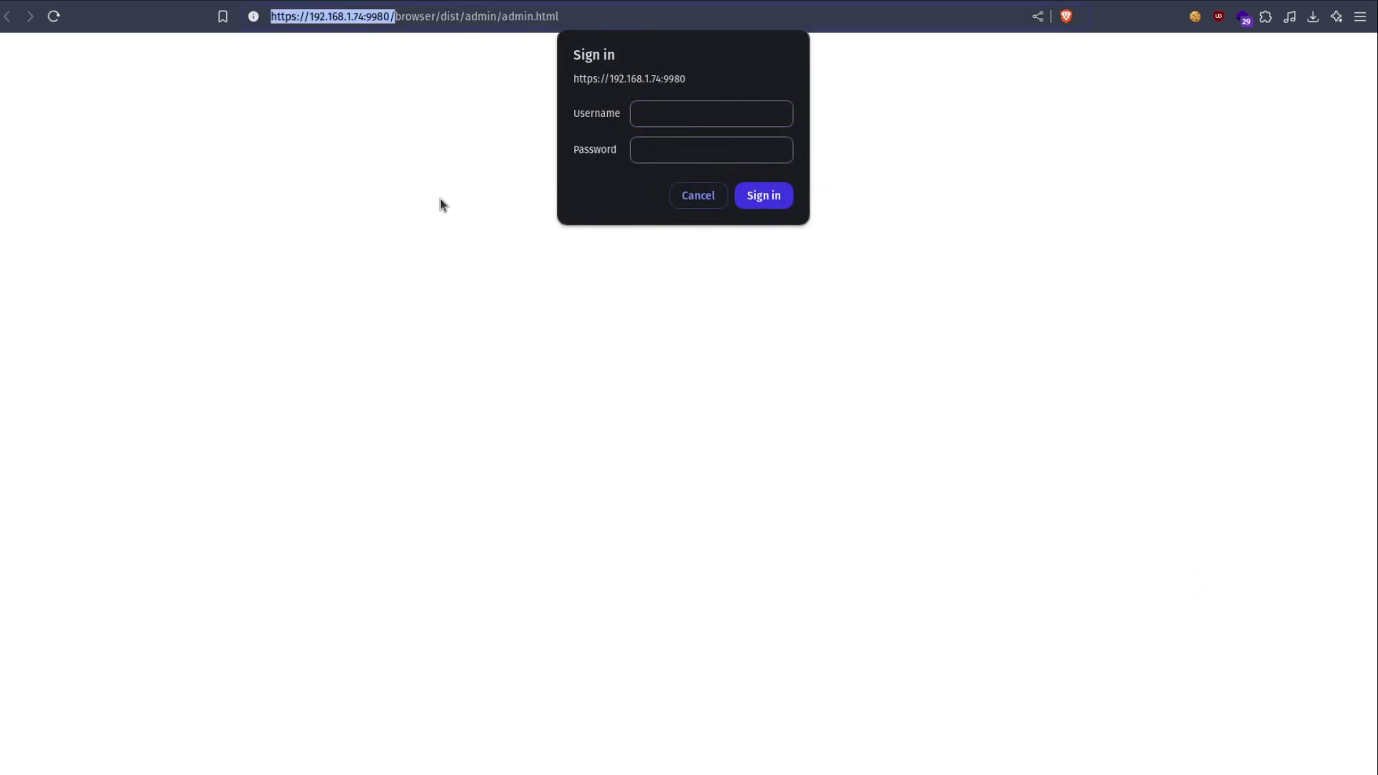
key("ctrl+w")
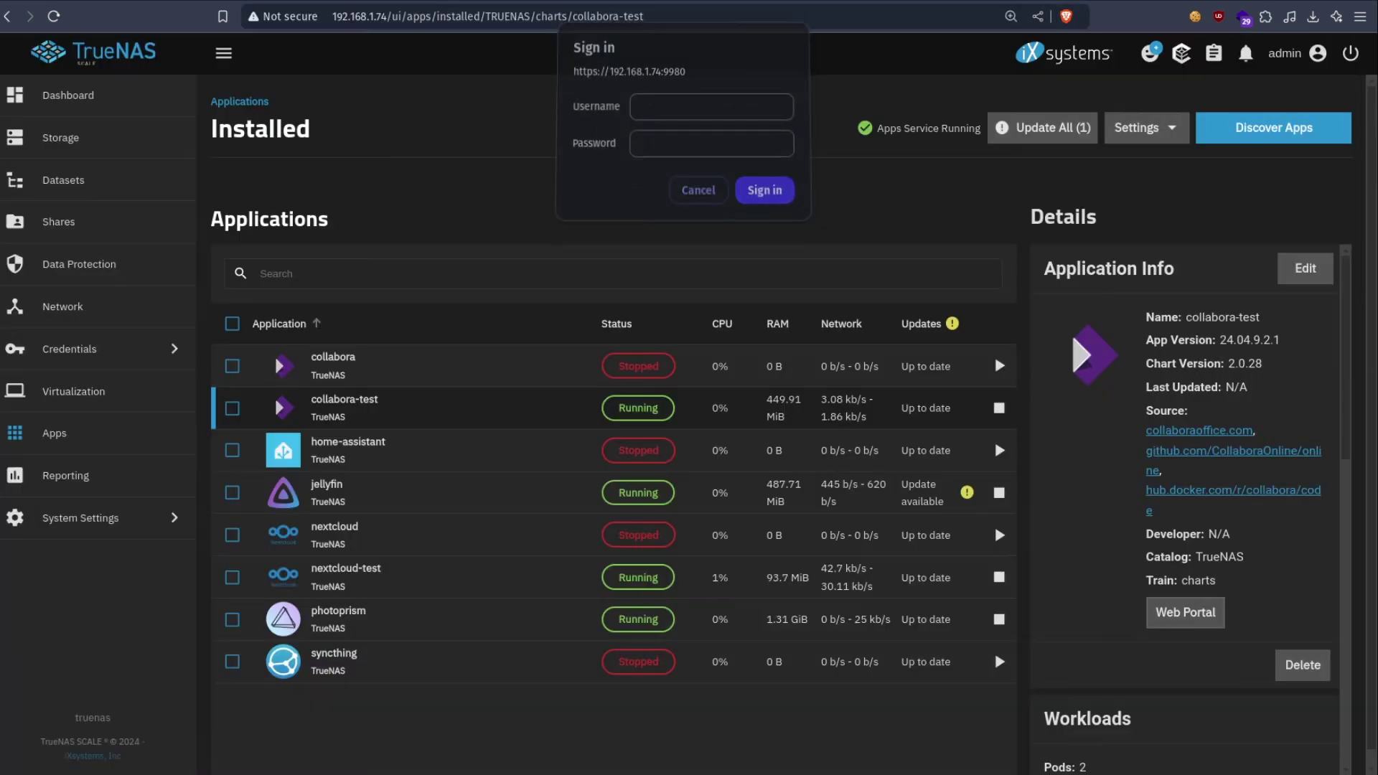
key("ctrl+Tab")
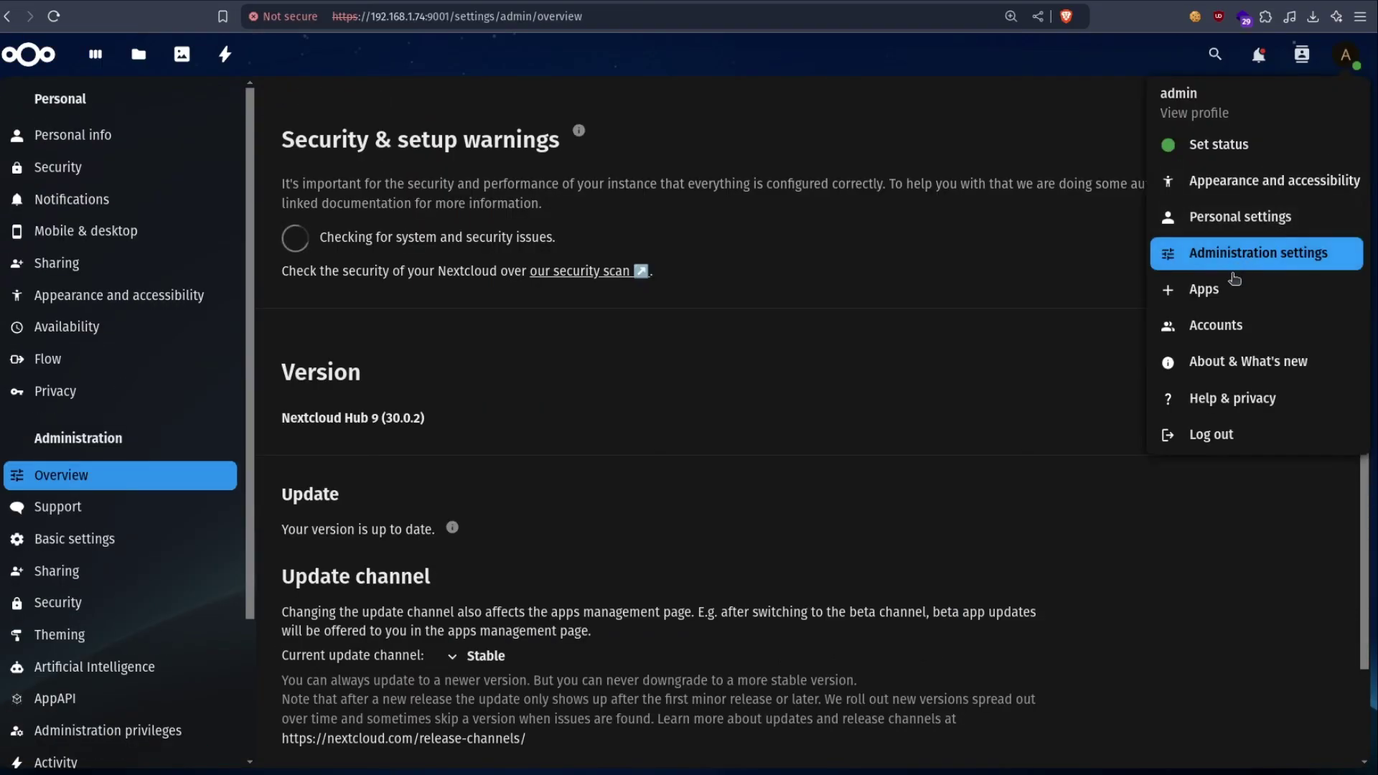
- Download and enable Nextcloud Office from the Office & text app category
key("Down")
key("Return")
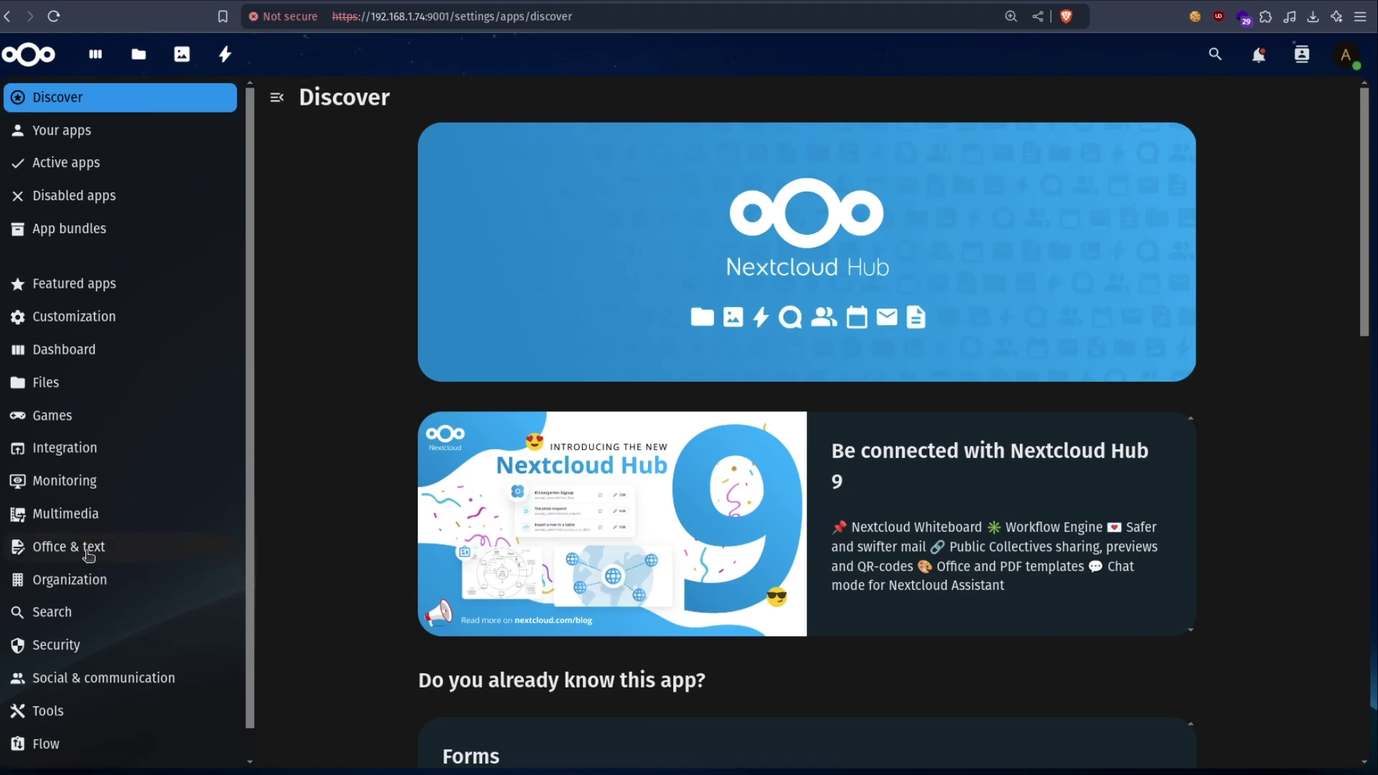
left_click(85, 550)
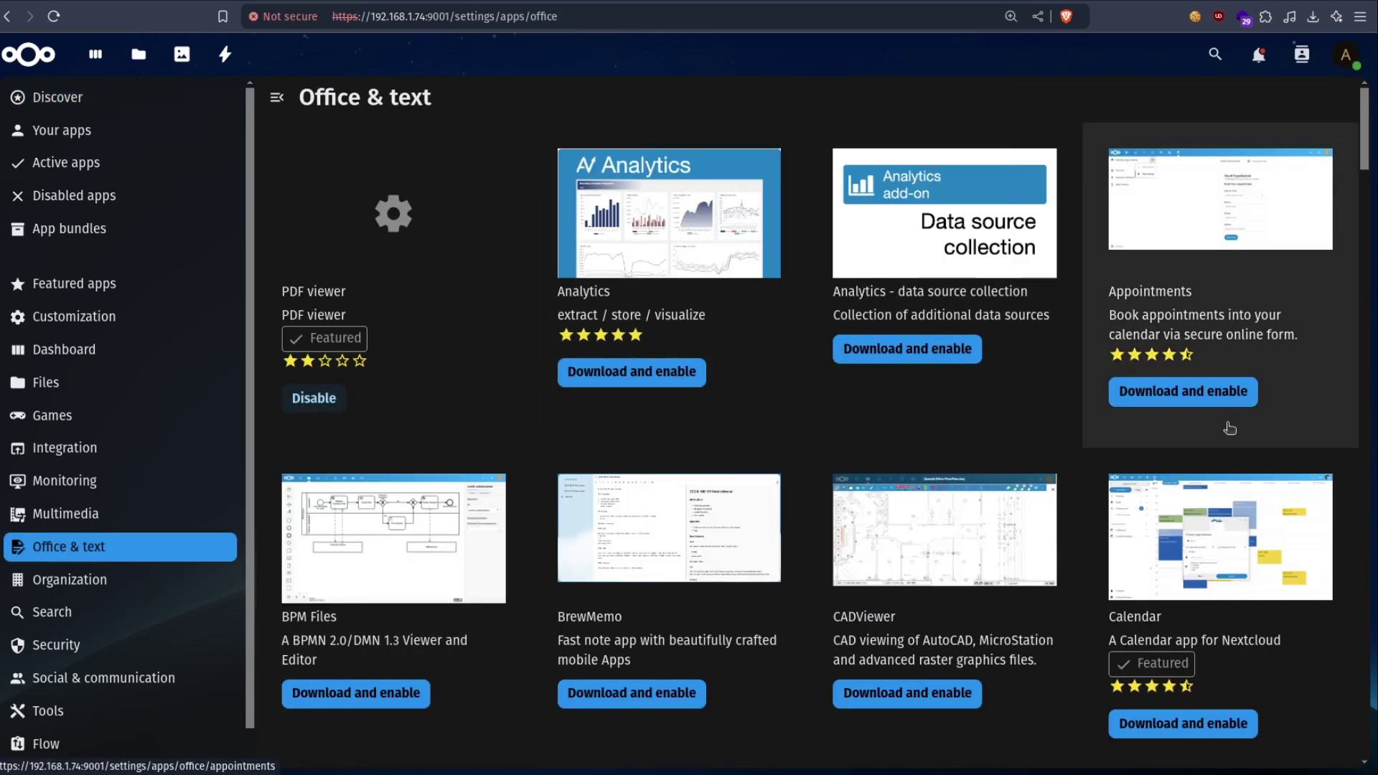
scroll(654, 409, "down", 3)
scroll(650, 400, "down", 7)
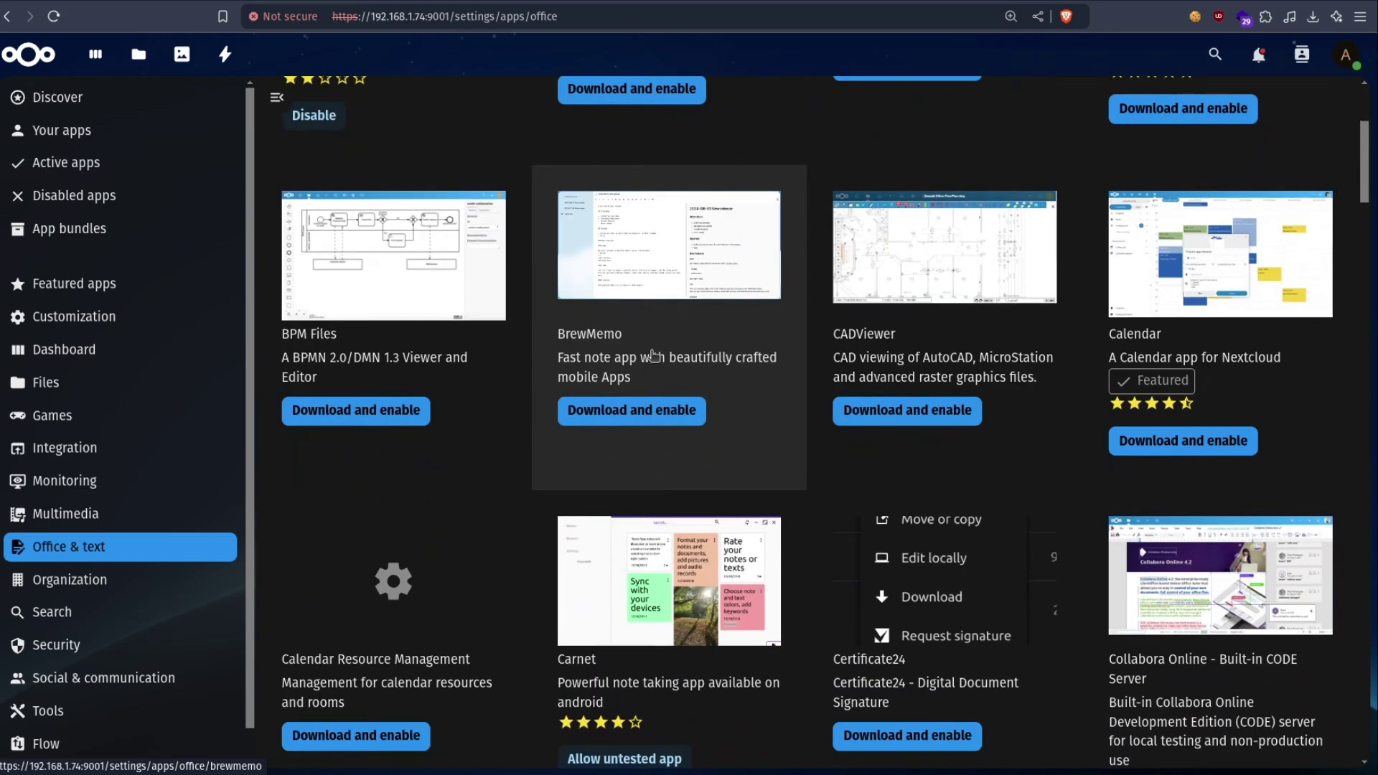
scroll(653, 352, "down", 4)
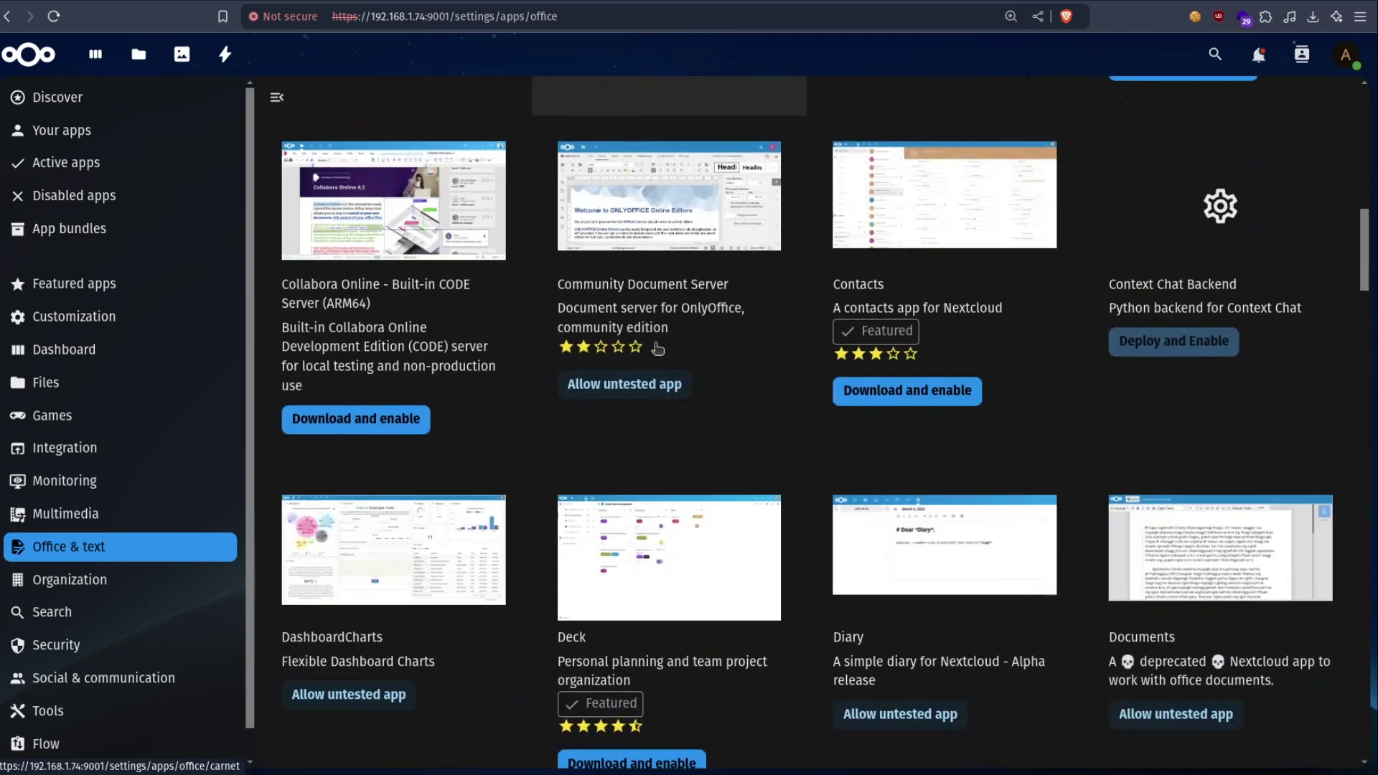
scroll(800, 378, "down", 6)
scroll(994, 376, "down", 15)
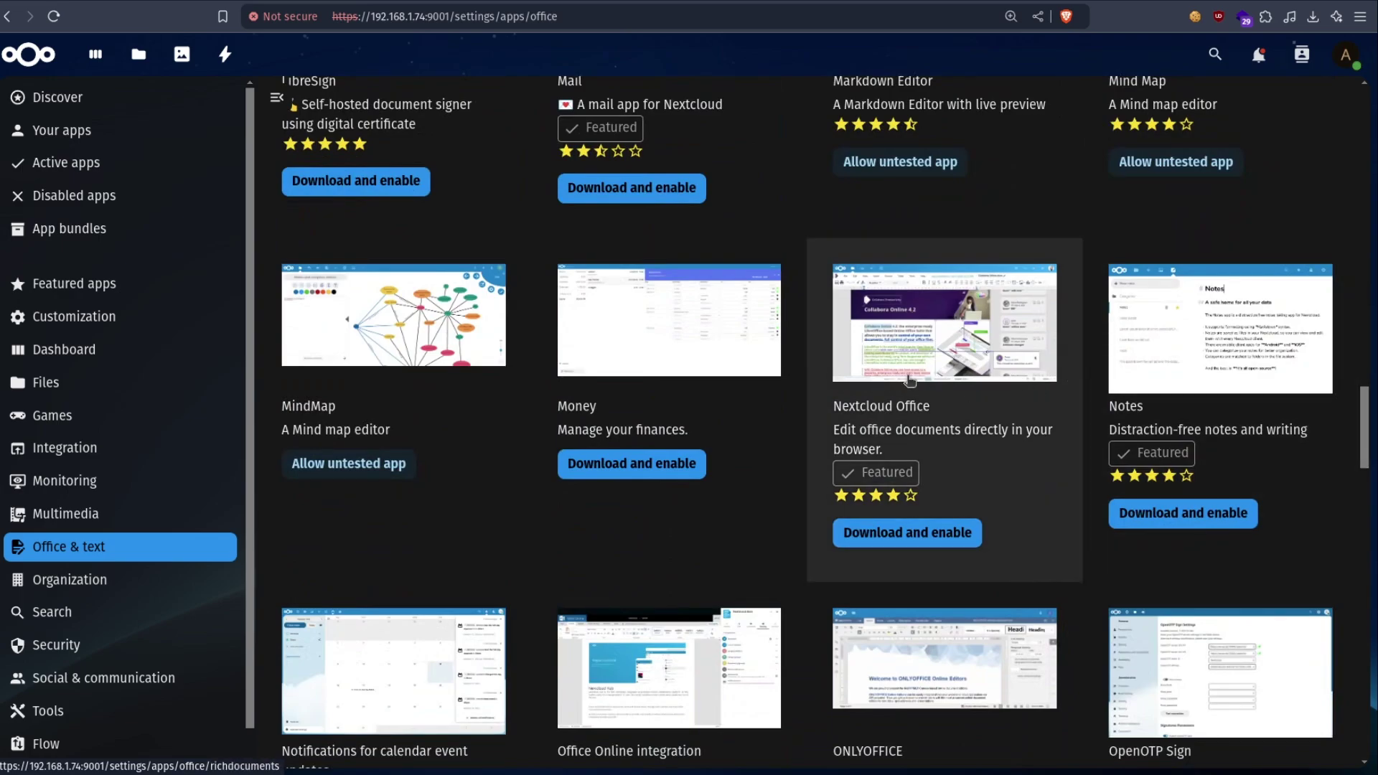
left_click(906, 535)
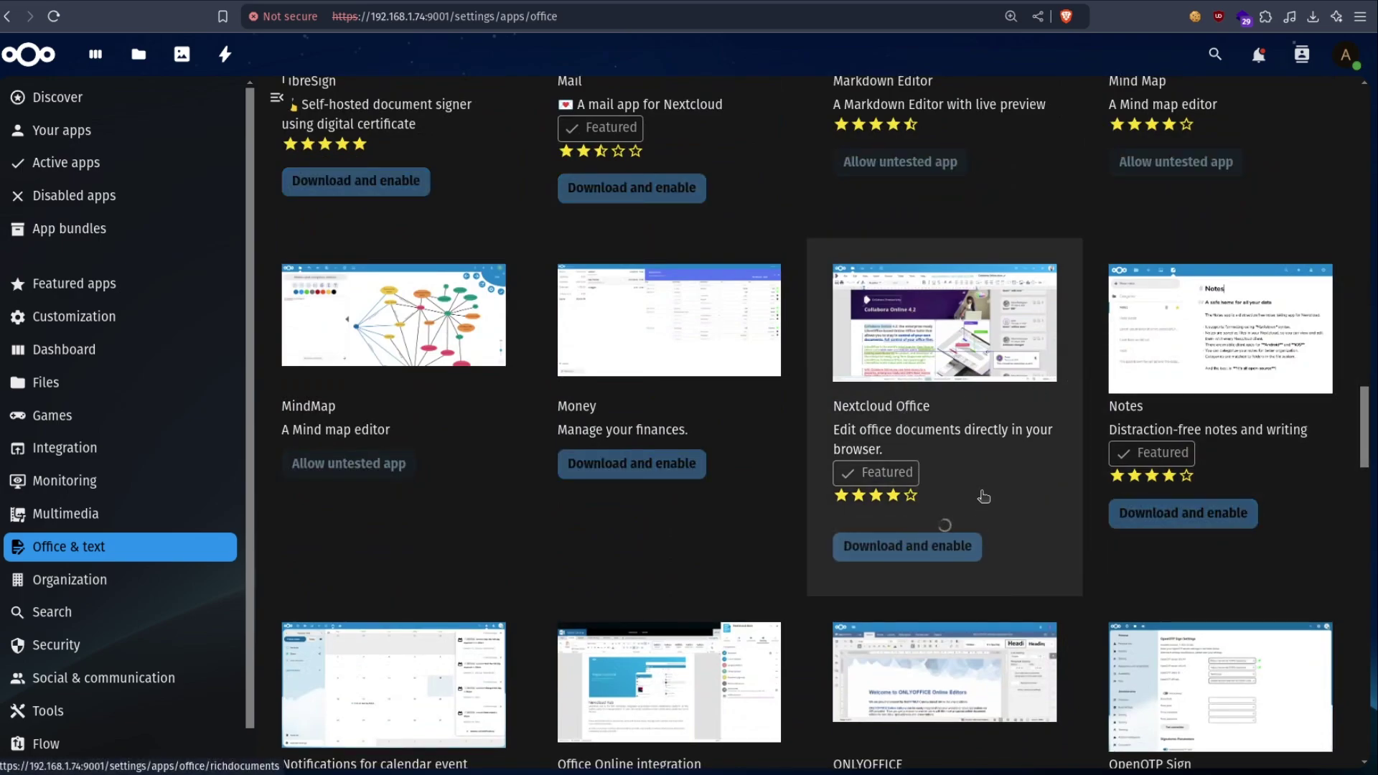
left_click(1346, 54)
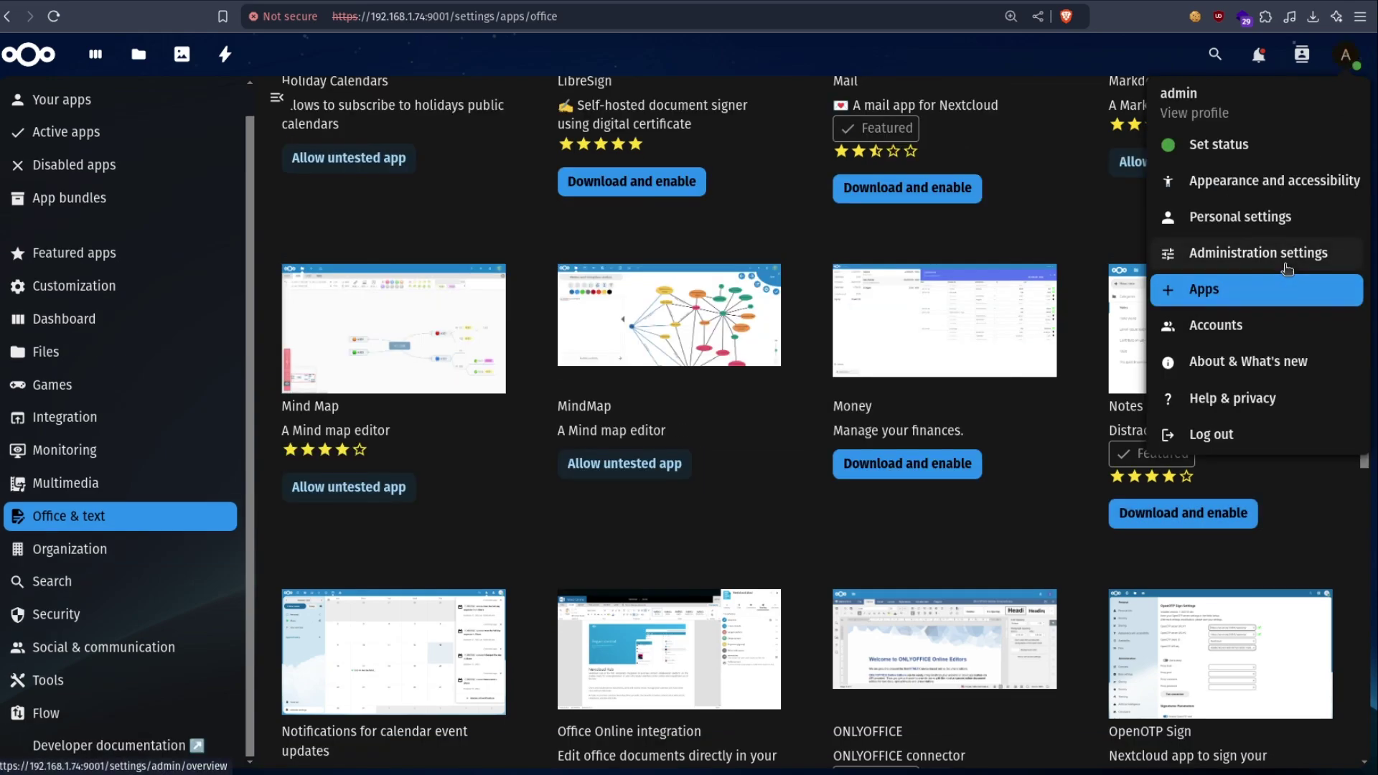
left_click(1286, 267)
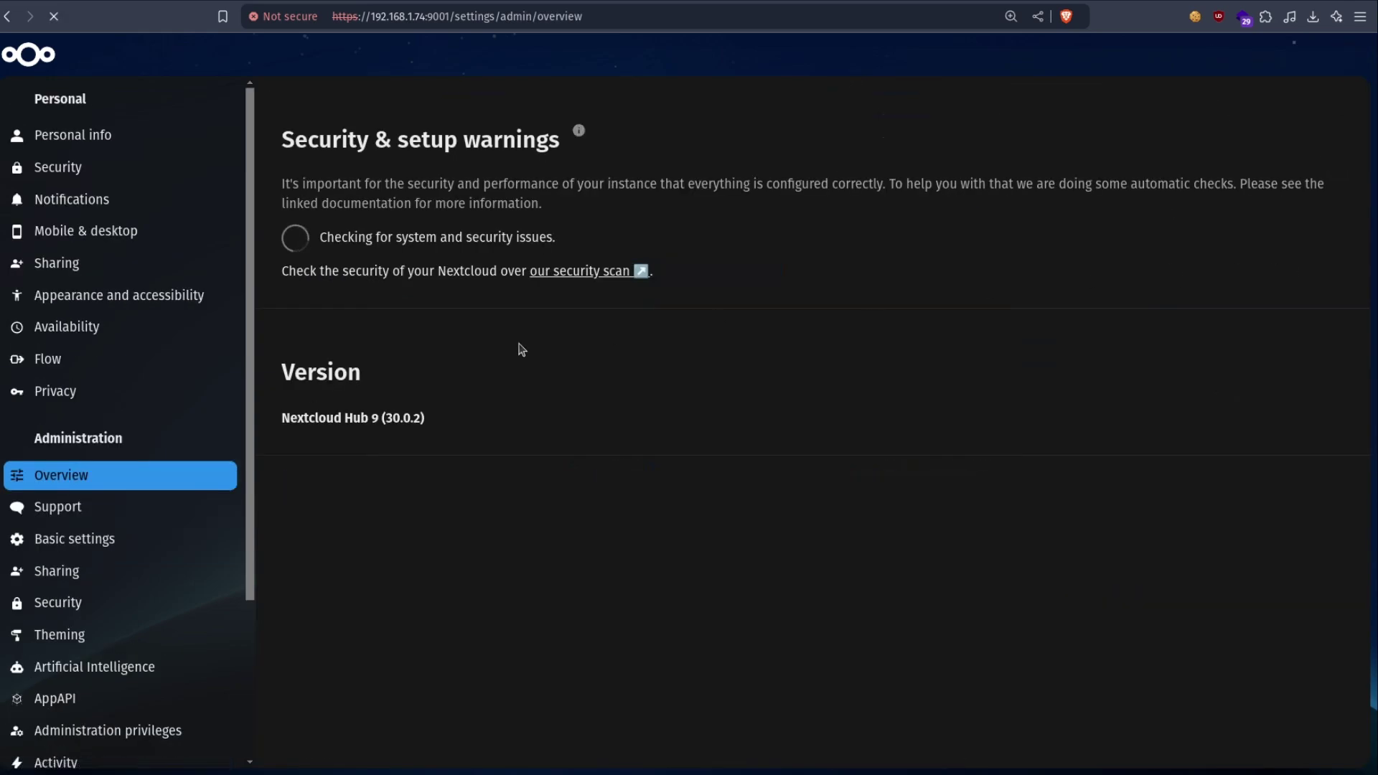
scroll(146, 433, "down", 3)
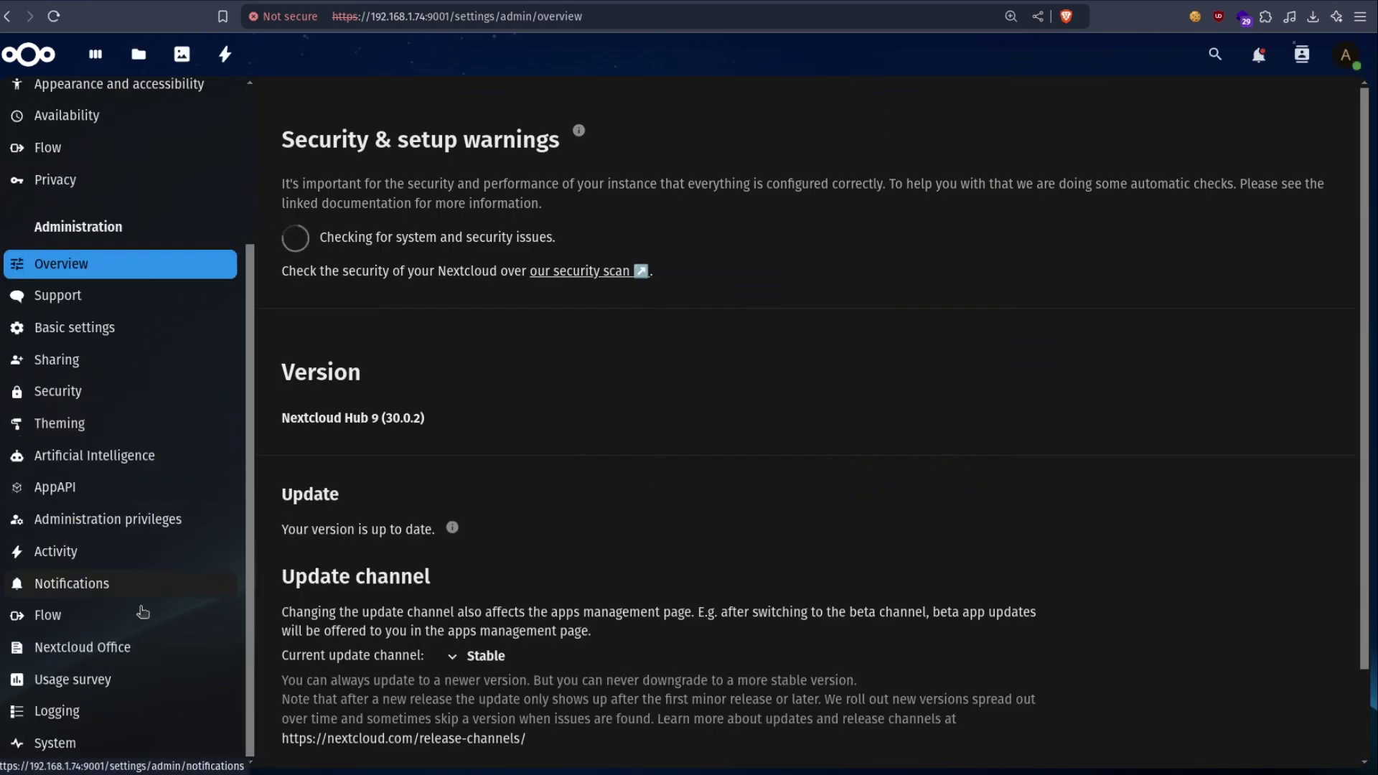
left_click(72, 650)
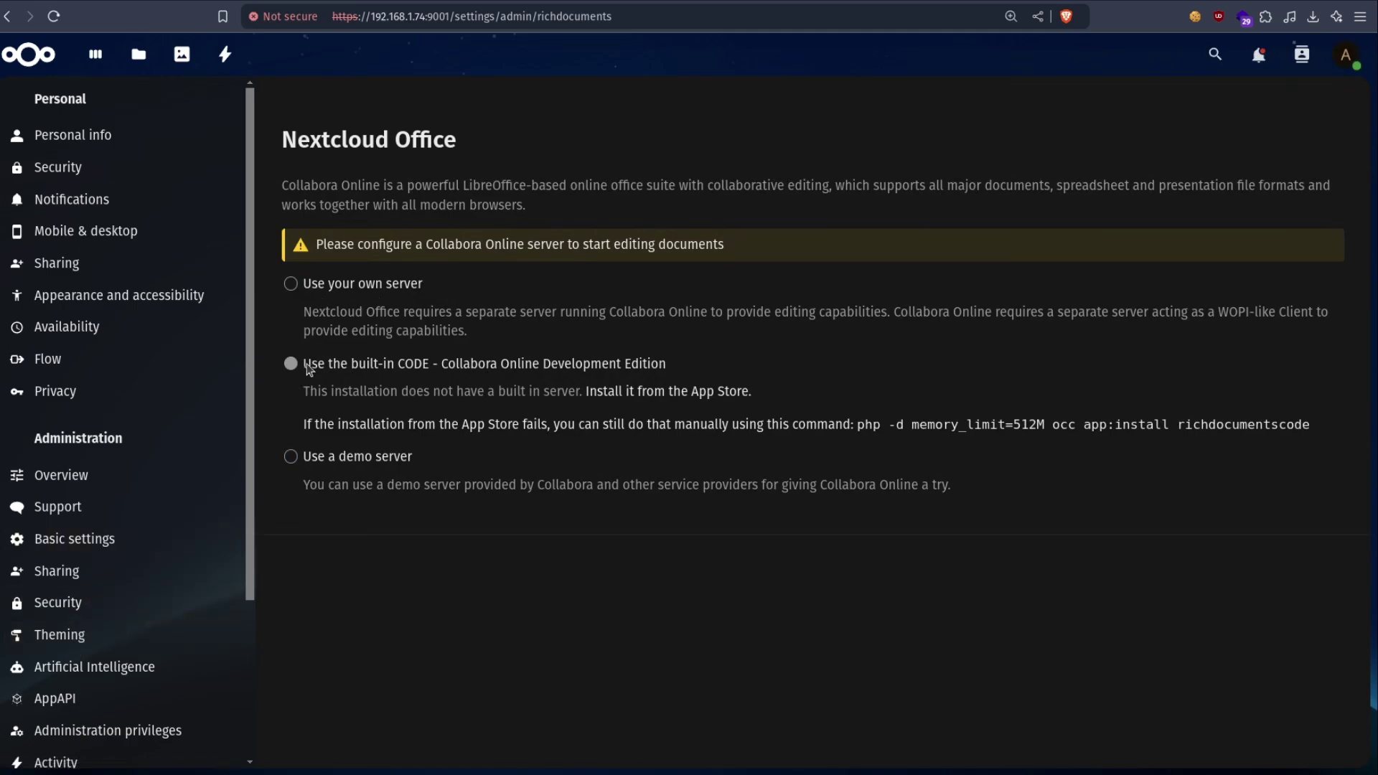
left_click(292, 284)
left_click(346, 394)
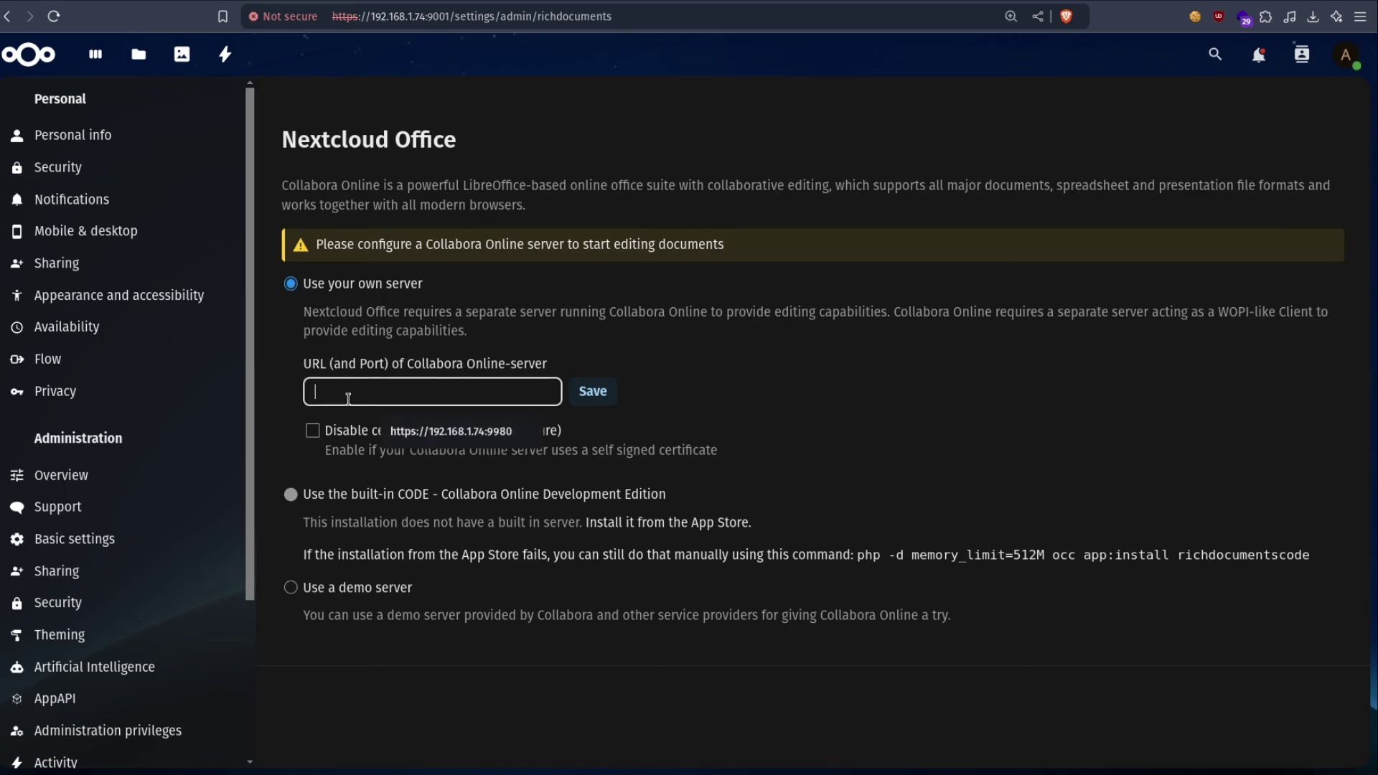
key("Down")
key("Return")
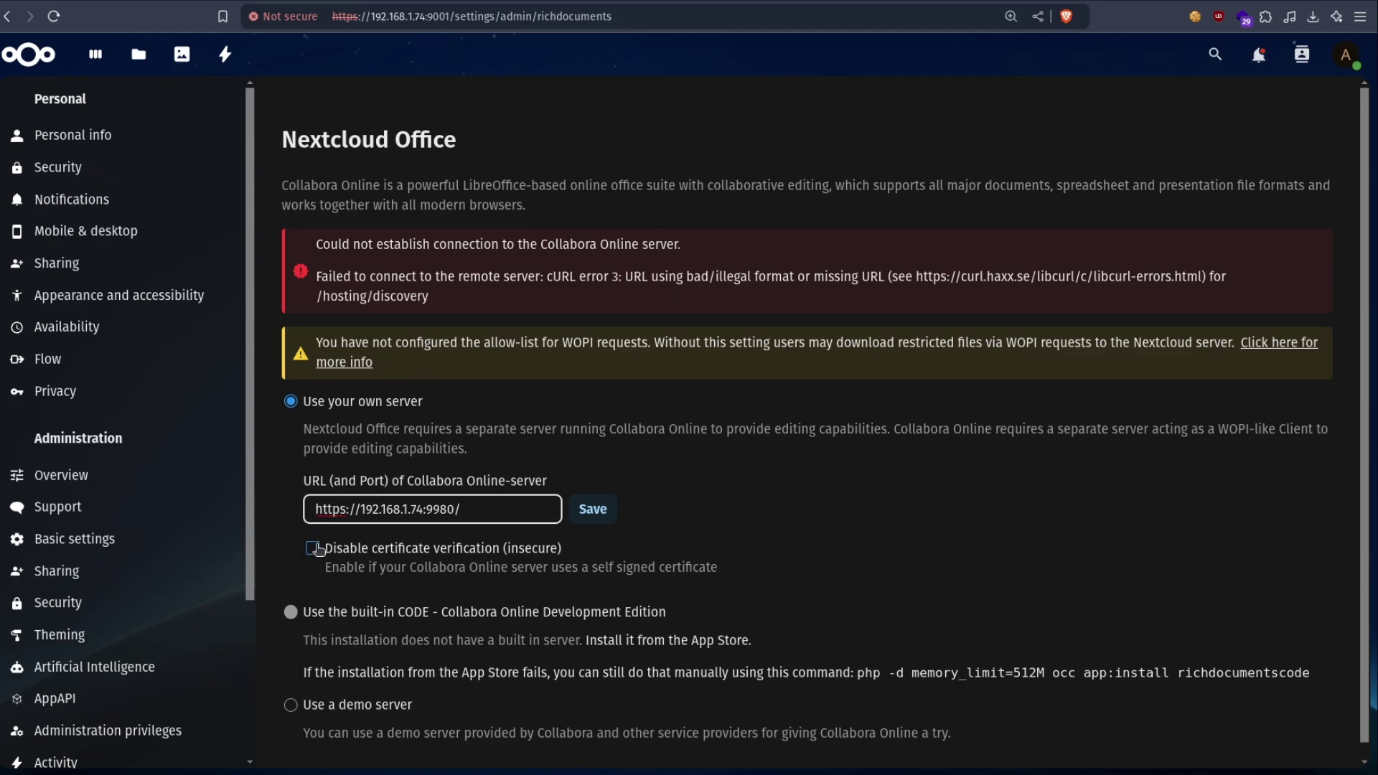
left_click(313, 549)
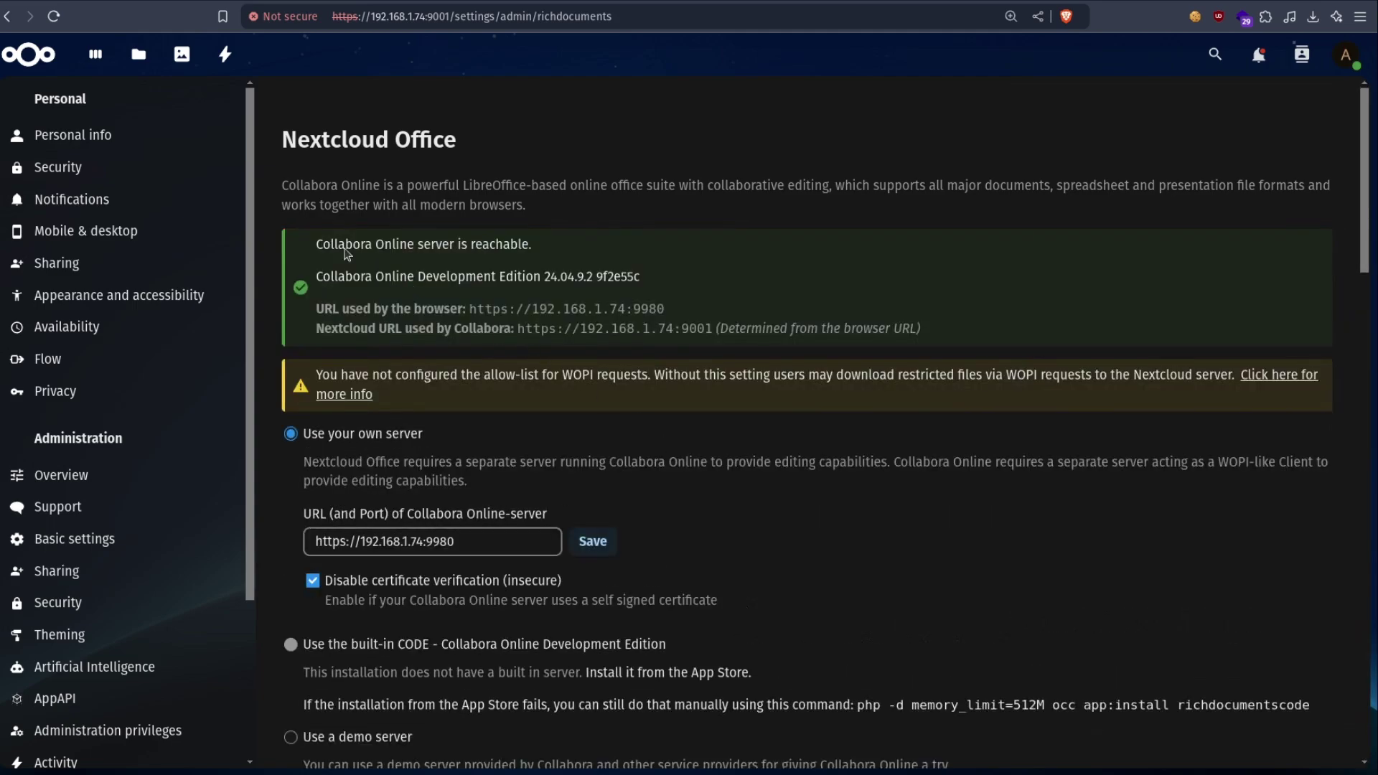
left_click_drag(300, 256, 589, 253)
left_click(27, 66)
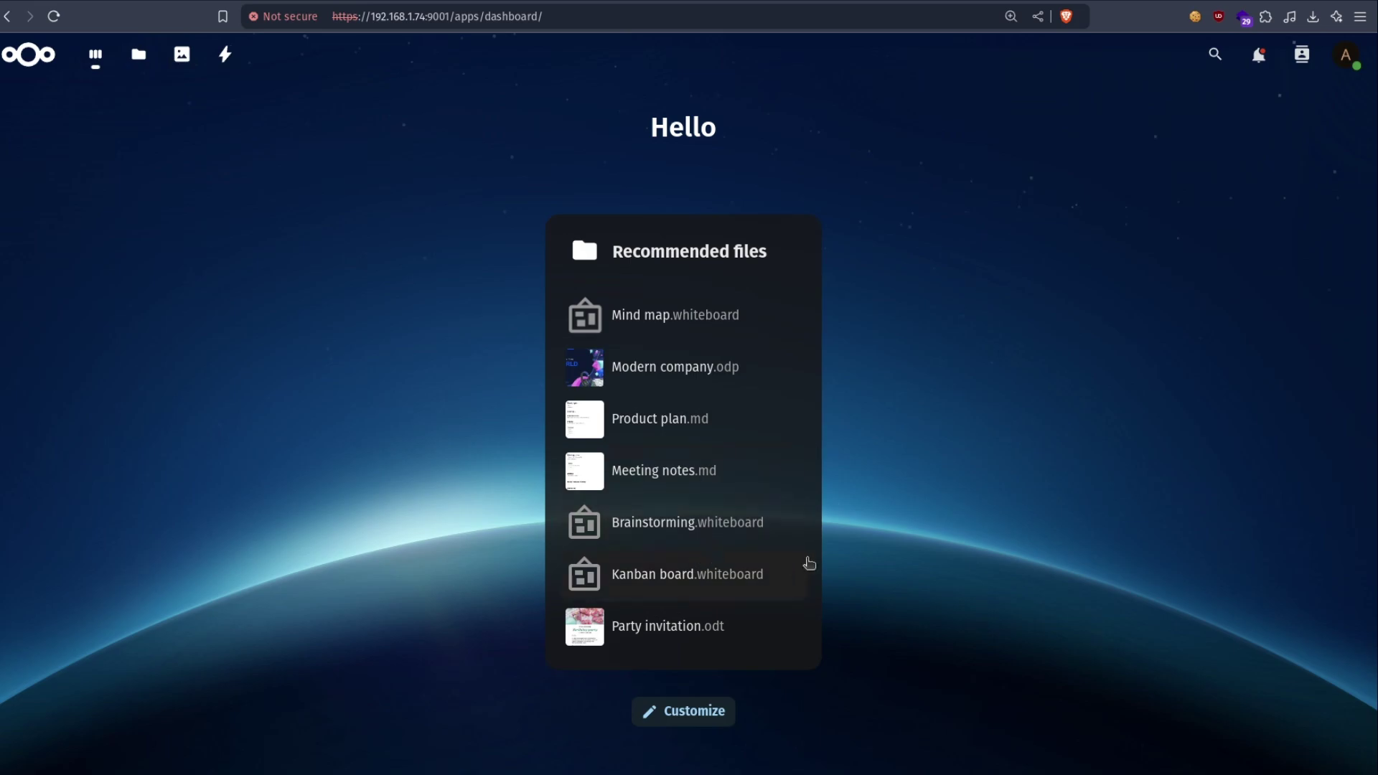
- Open Party invitation.odt from the dashboard's Recommended files for editing
left_click(626, 631)
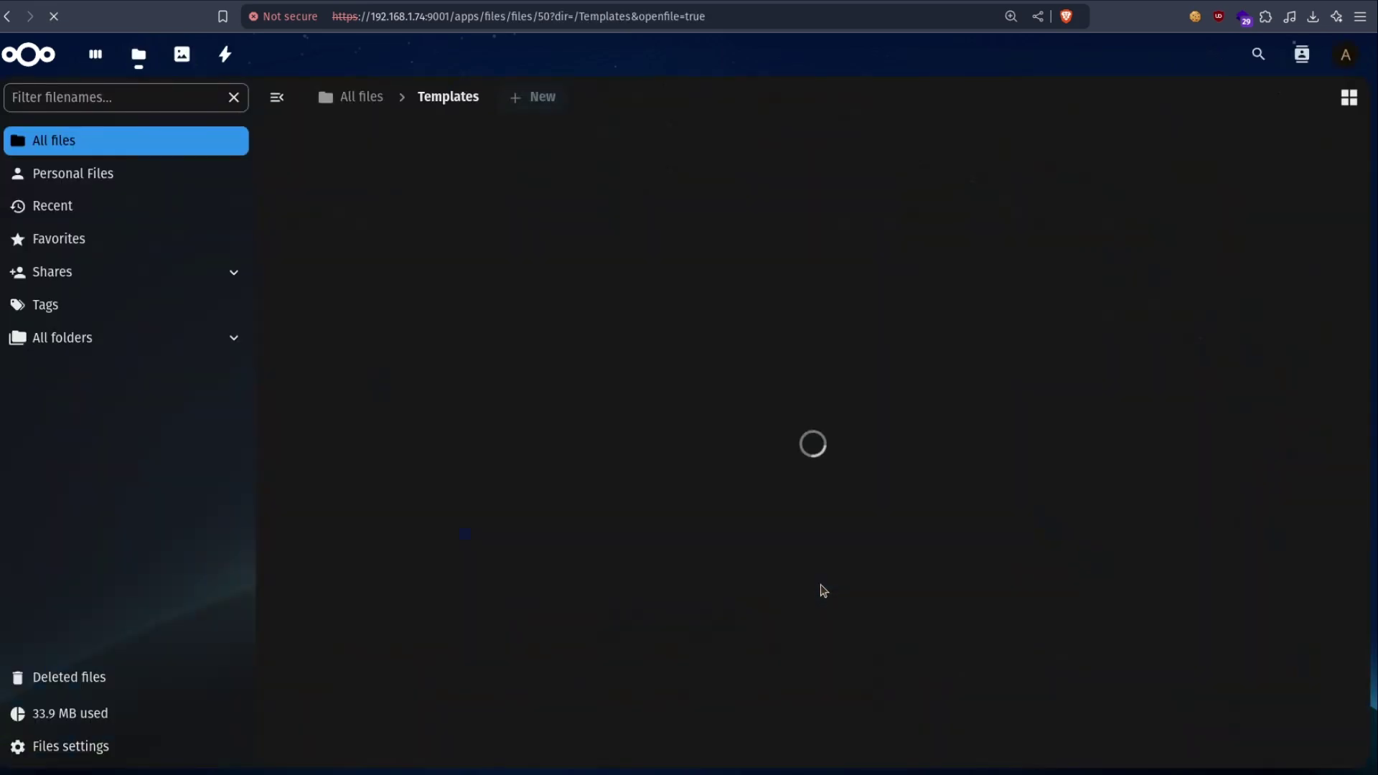